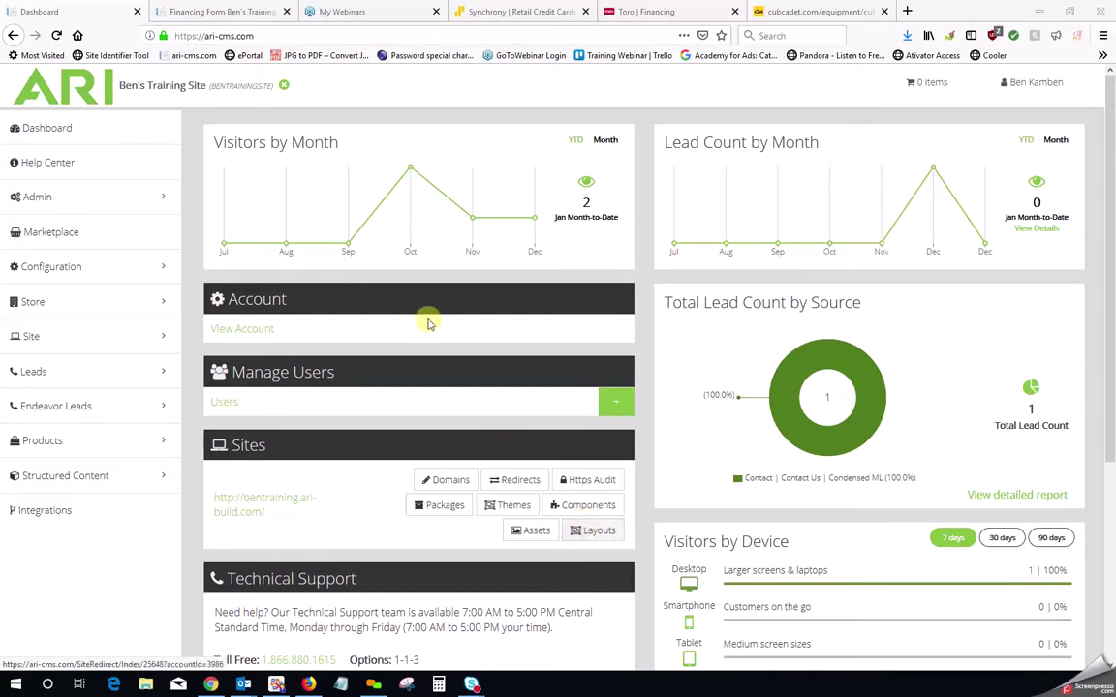
Step: Open the site's domain list, launch bentraining.ari-build.com in a new tab, and close the old Financing Form tab
double_click(271, 448)
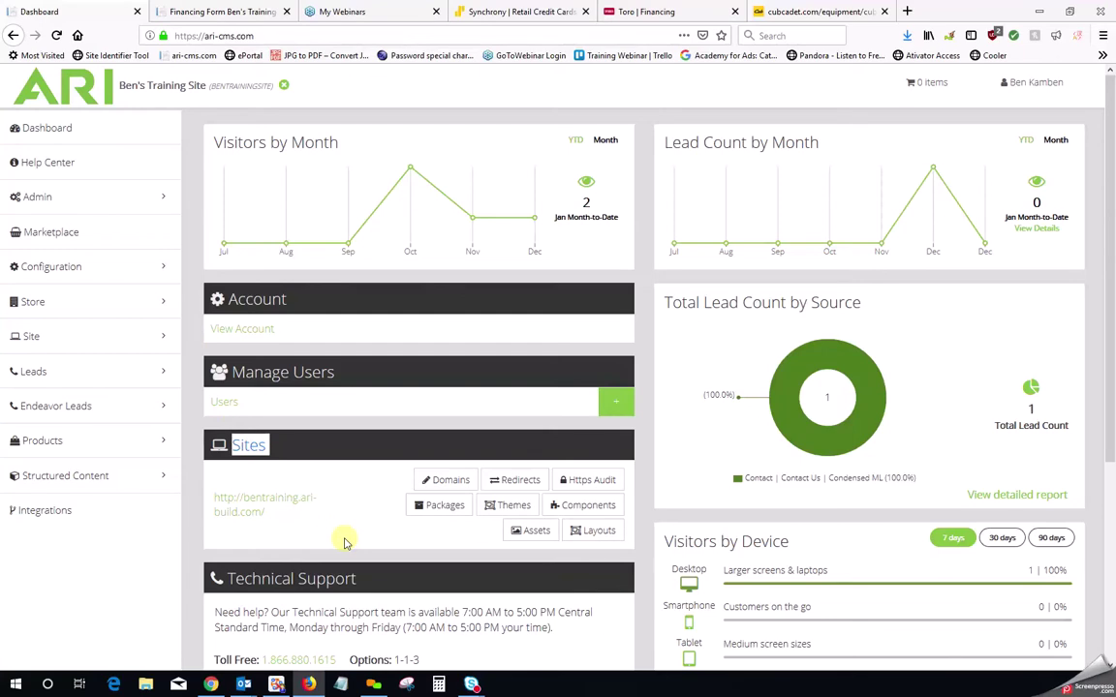
click(449, 481)
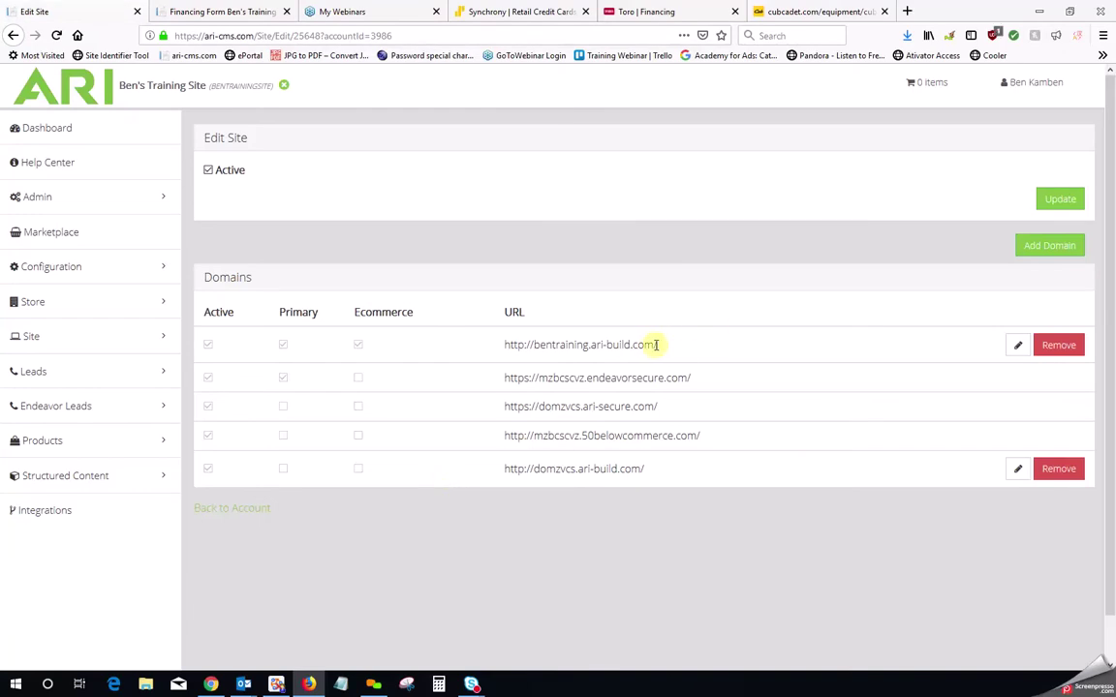
drag(665, 344, 501, 344)
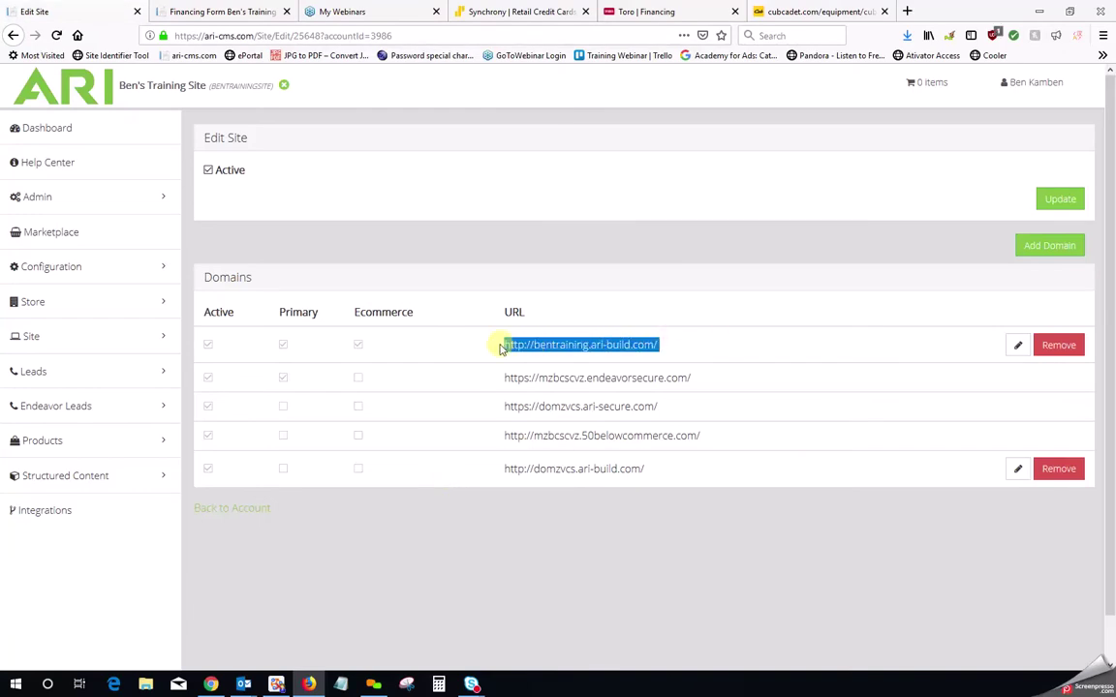
right_click(616, 345)
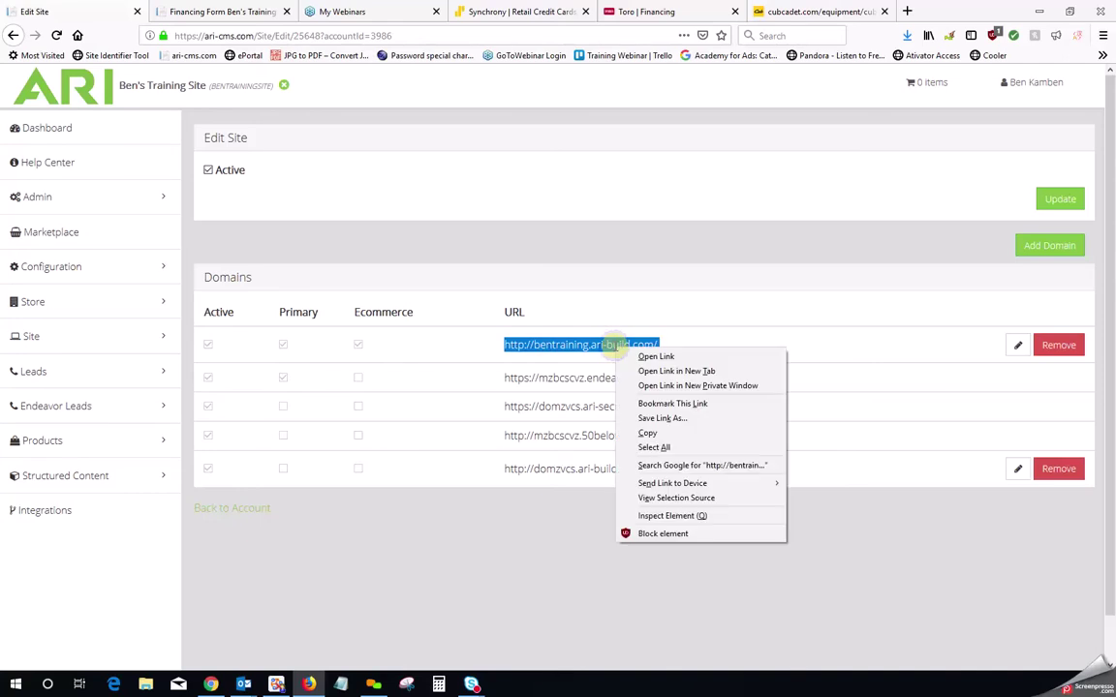
click(689, 372)
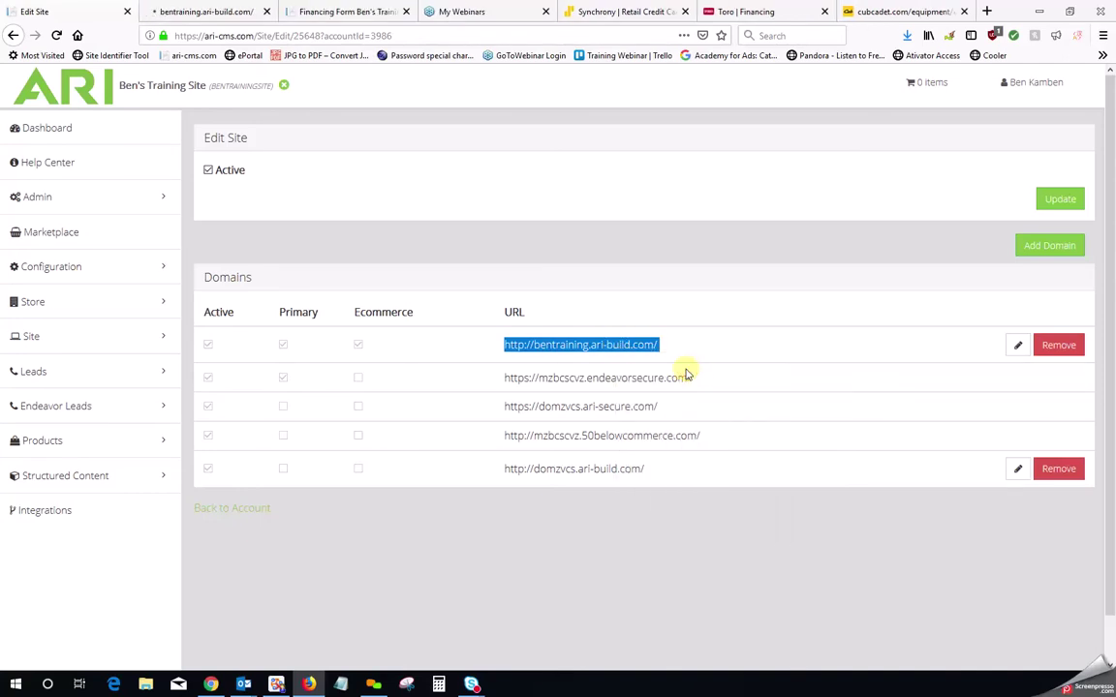
click(406, 12)
click(251, 11)
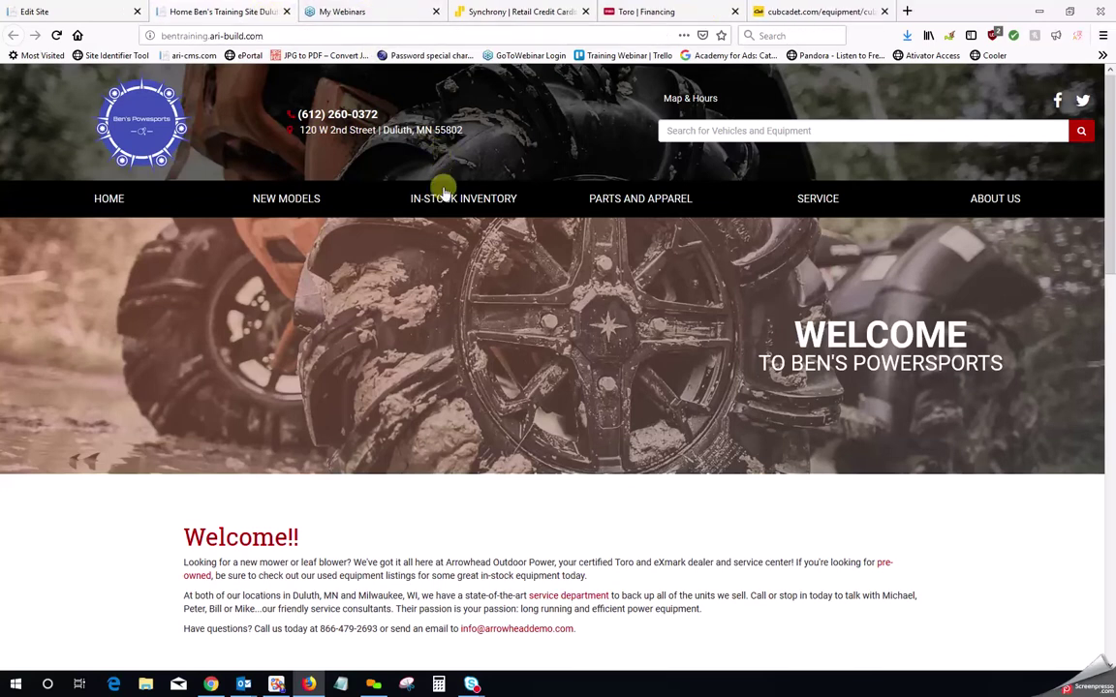
Step: Open the details of the 2019 Can-Am Outlander XT-P 850 from the in-stock inventory and review its Apply for Financing form
mouse_move(444, 199)
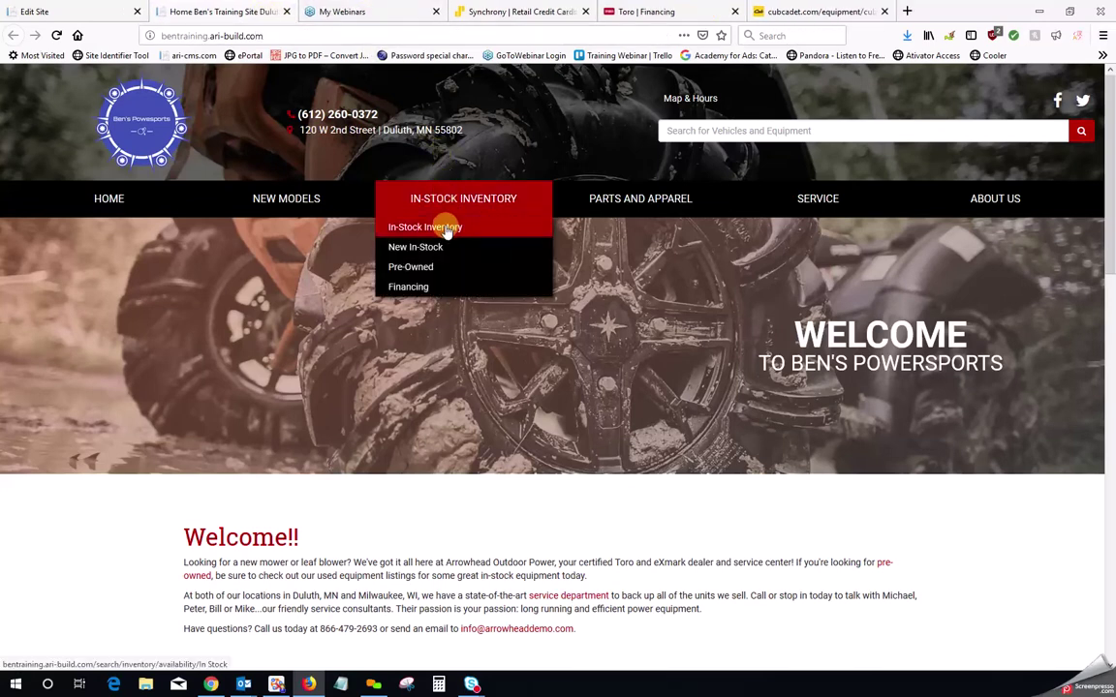
click(446, 231)
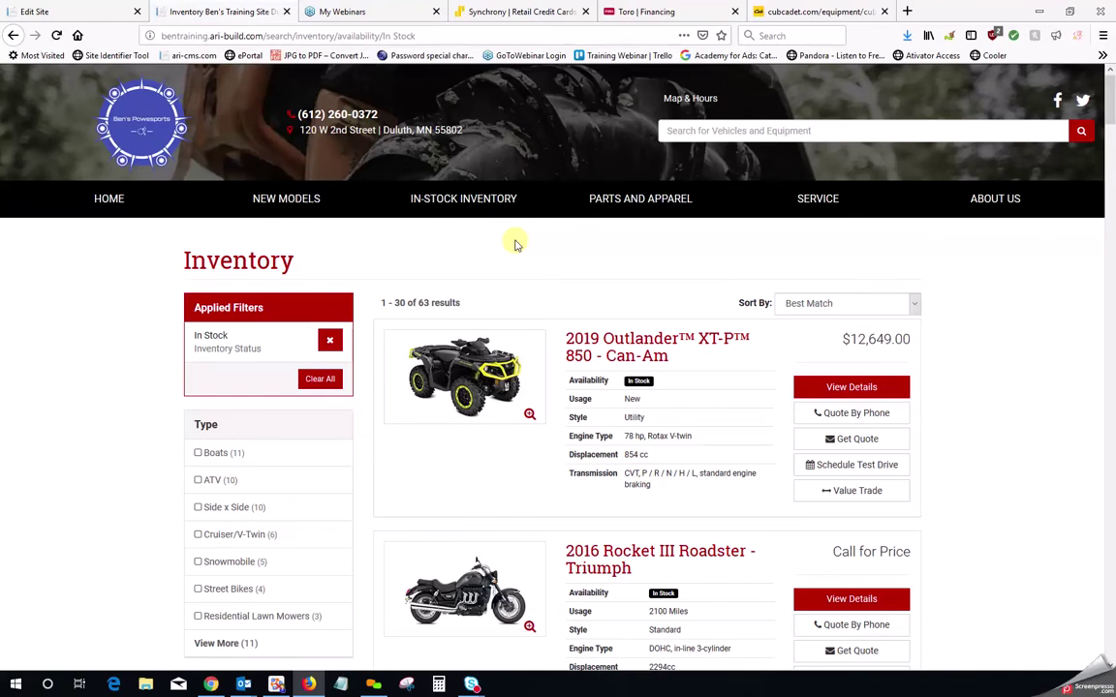
click(862, 387)
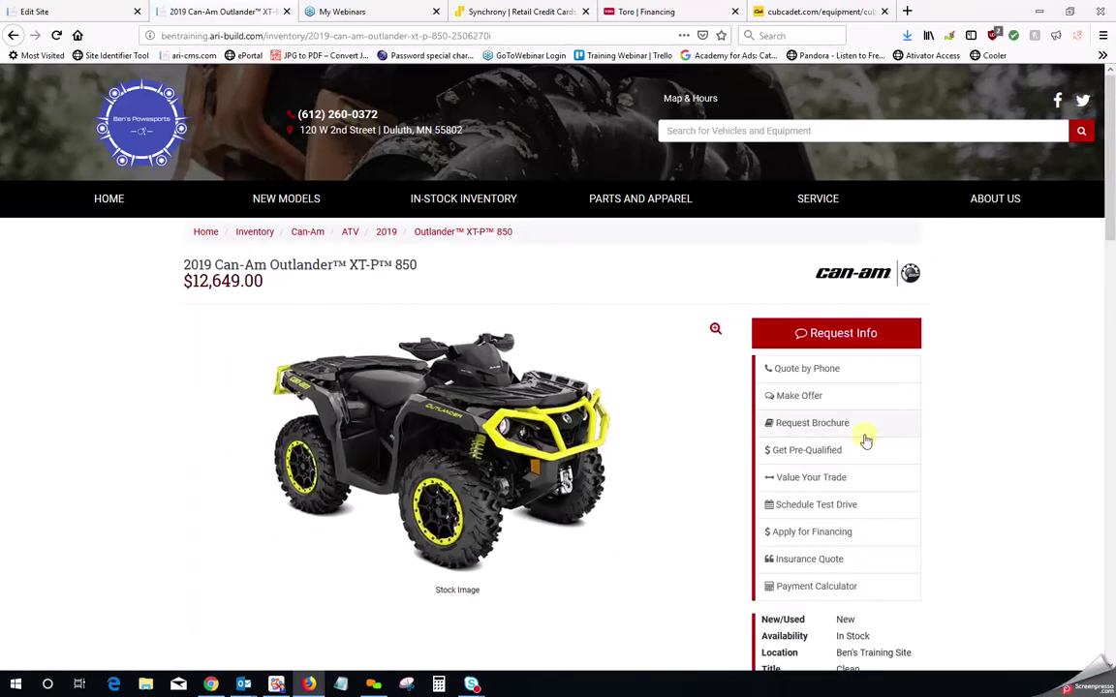
click(847, 531)
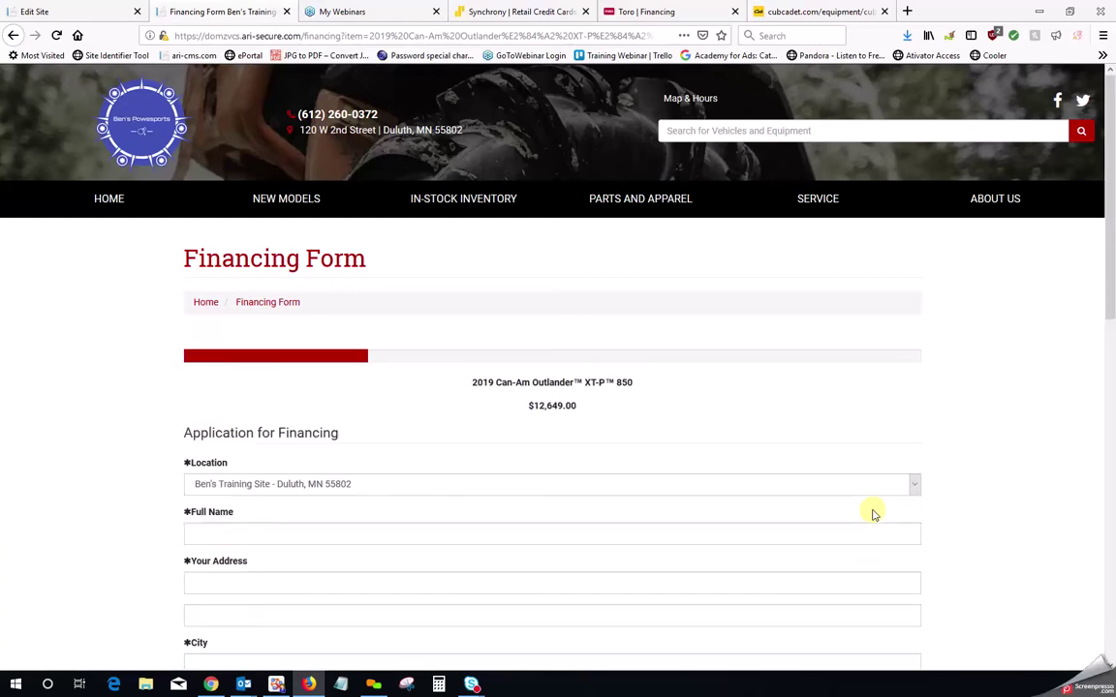
scroll(962, 436, down, 3)
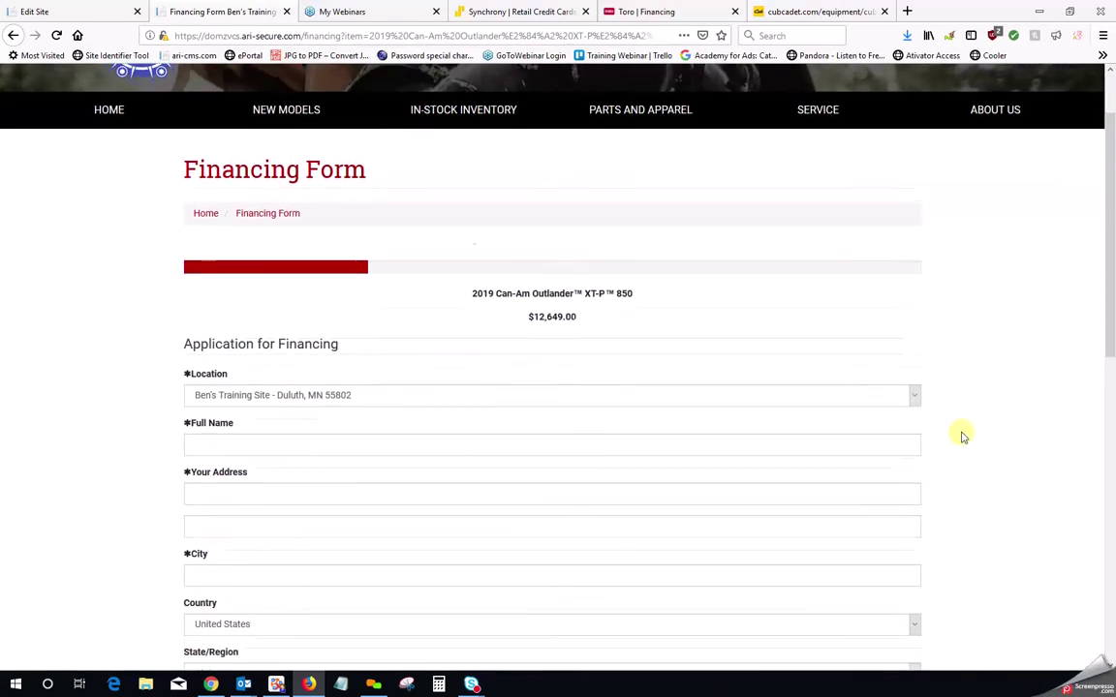
scroll(962, 436, down, 1)
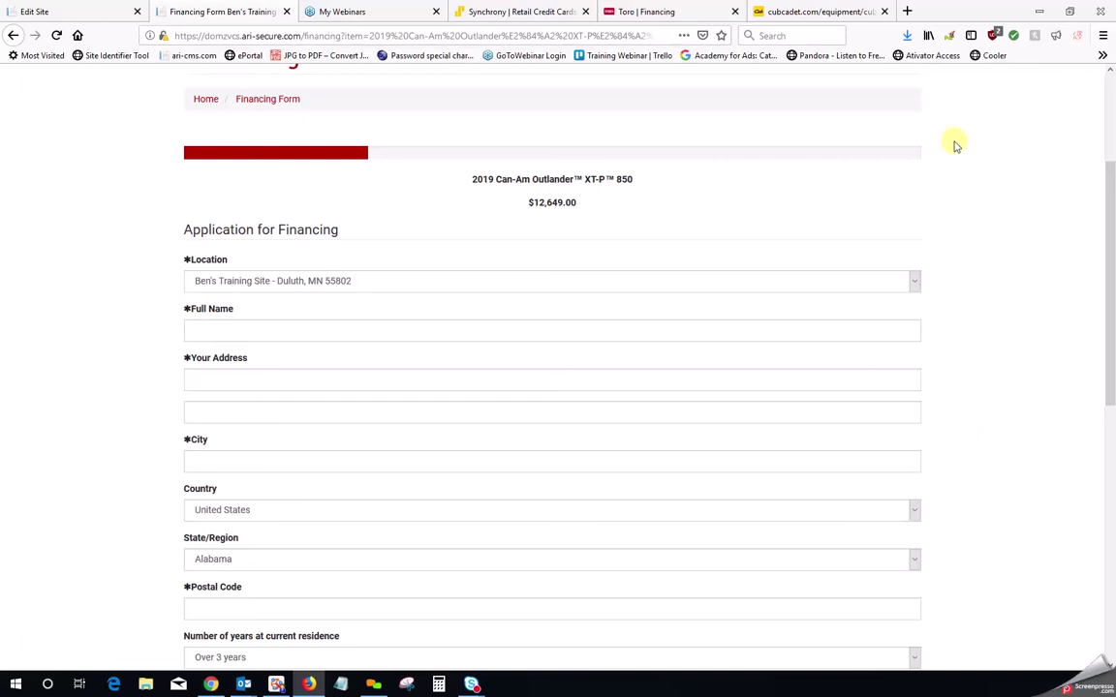
Step: Return to the CMS dashboard and open the settings of the Showcase Home component in the site components
click(100, 16)
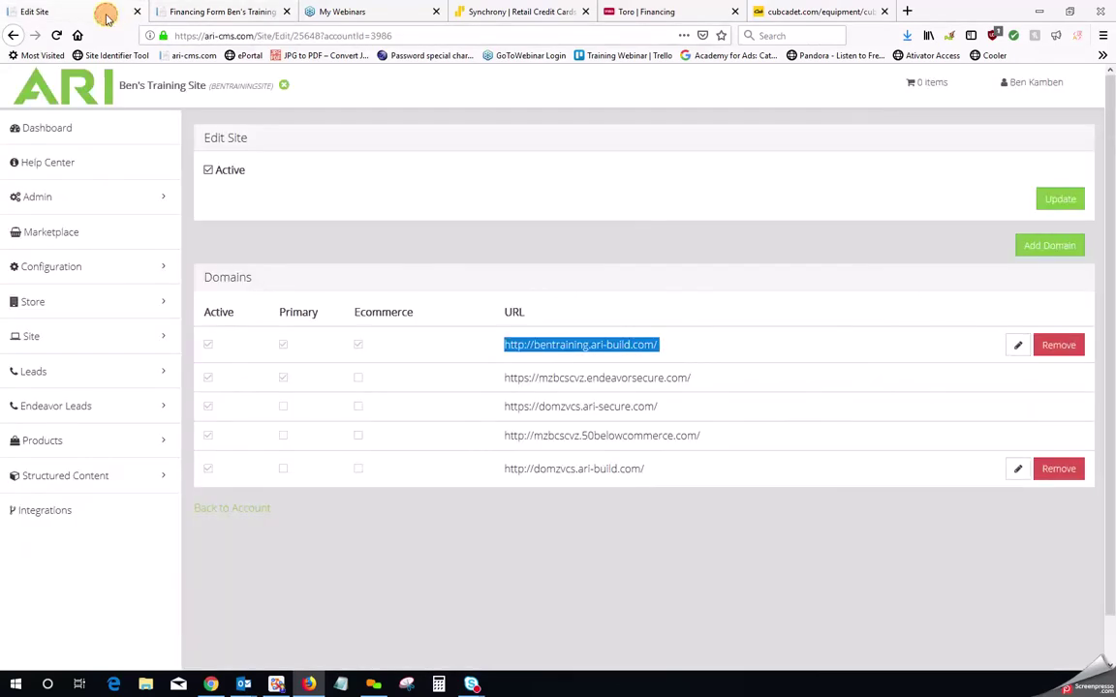
click(124, 130)
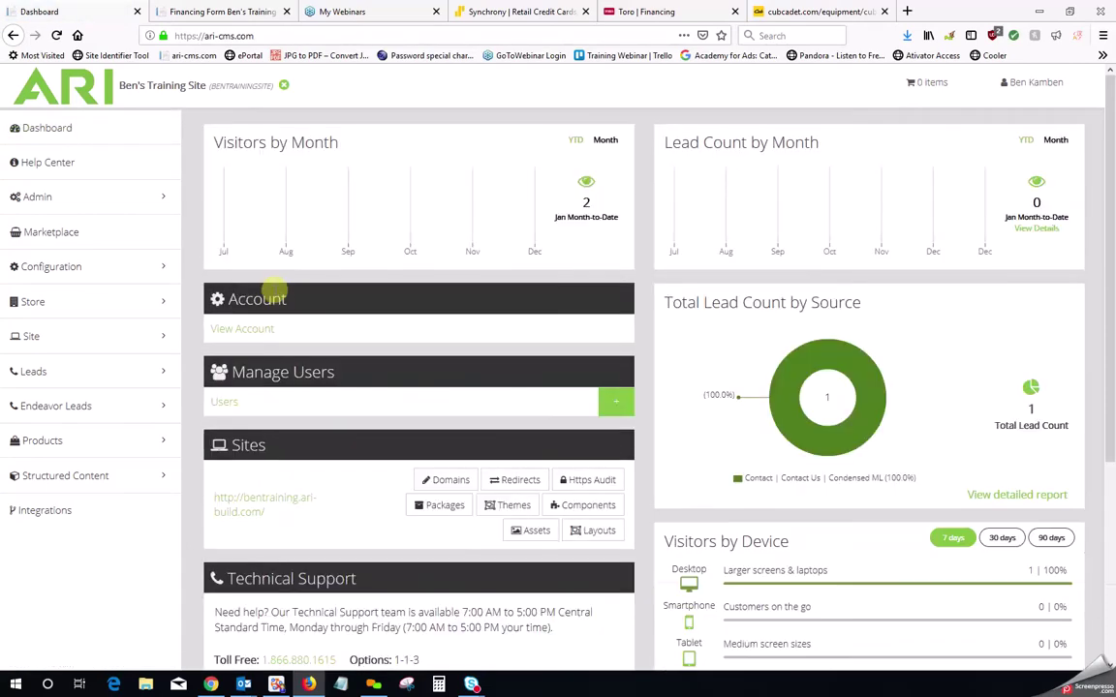
drag(267, 450, 226, 448)
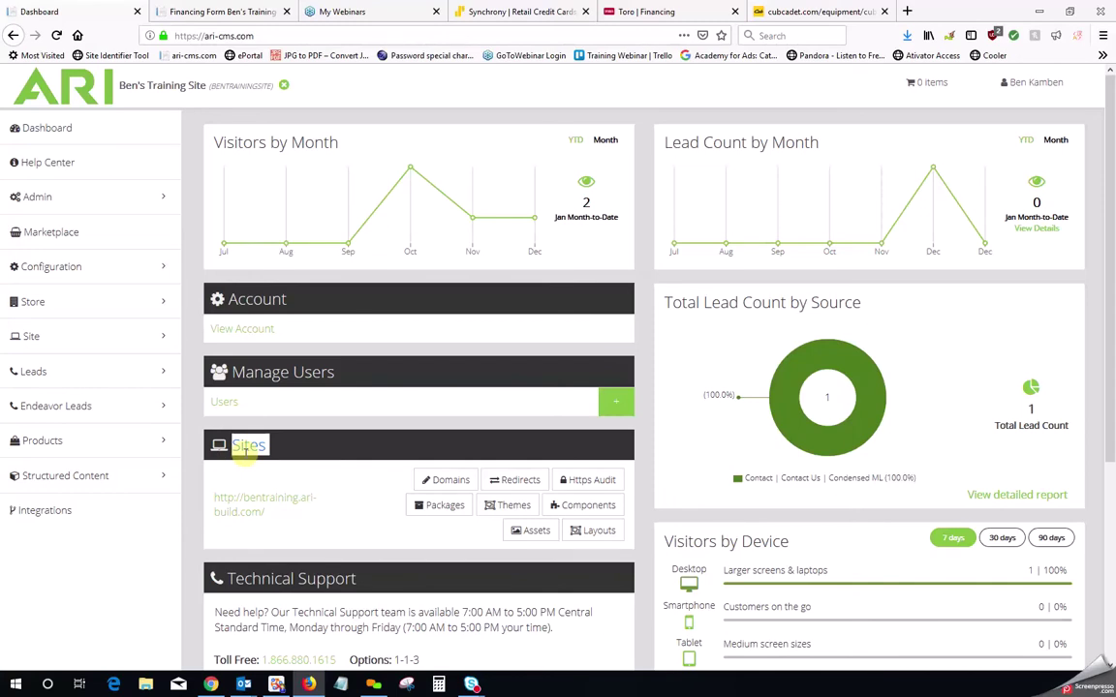
click(561, 518)
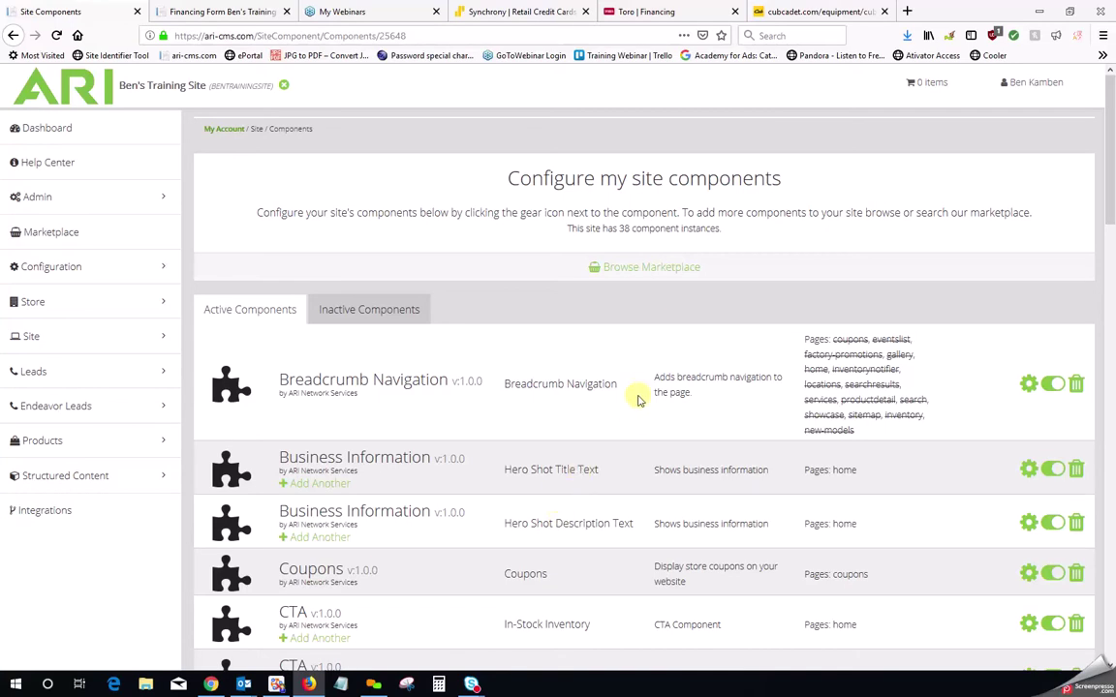
scroll(638, 400, down, 10)
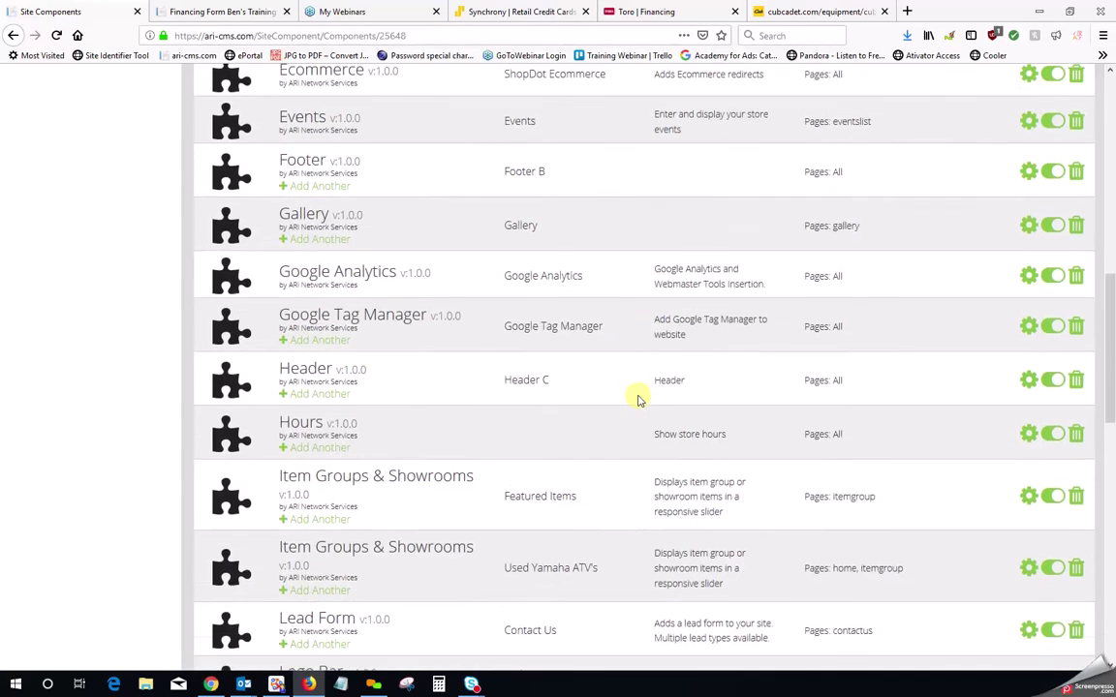
scroll(638, 400, down, 5)
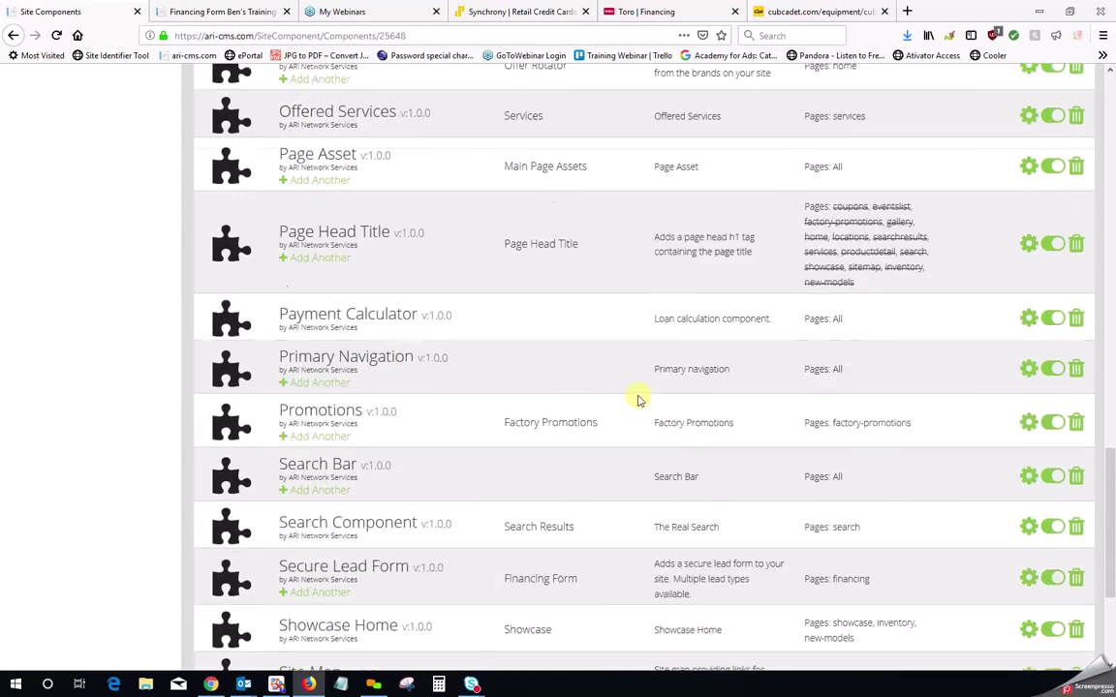
scroll(639, 400, down, 3)
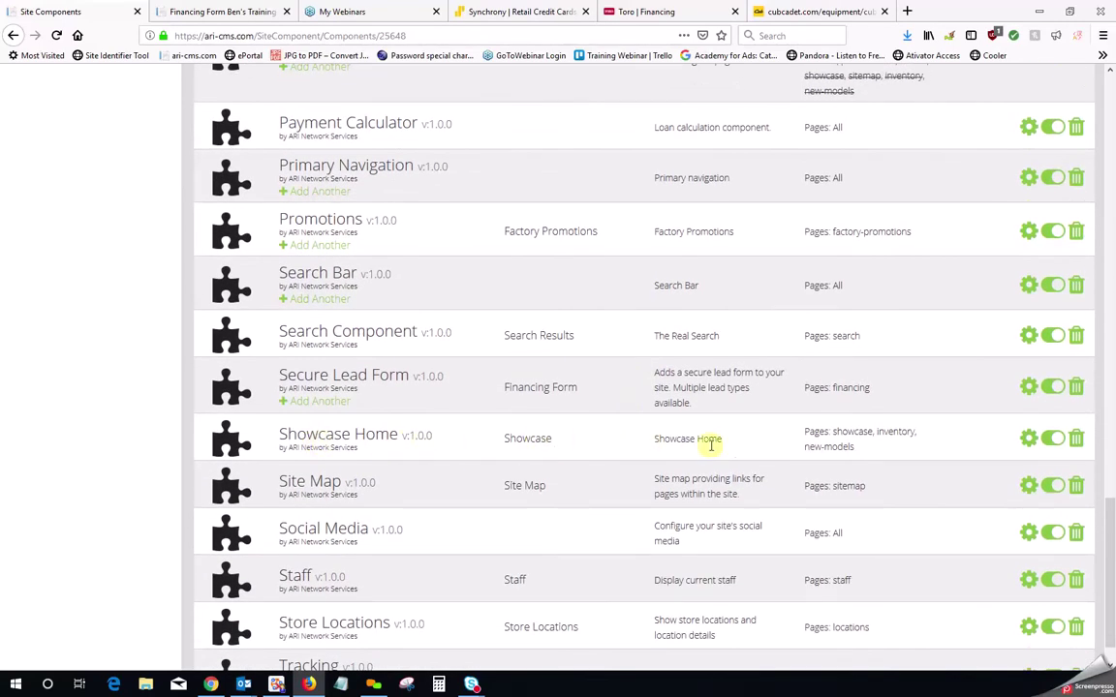
click(1028, 443)
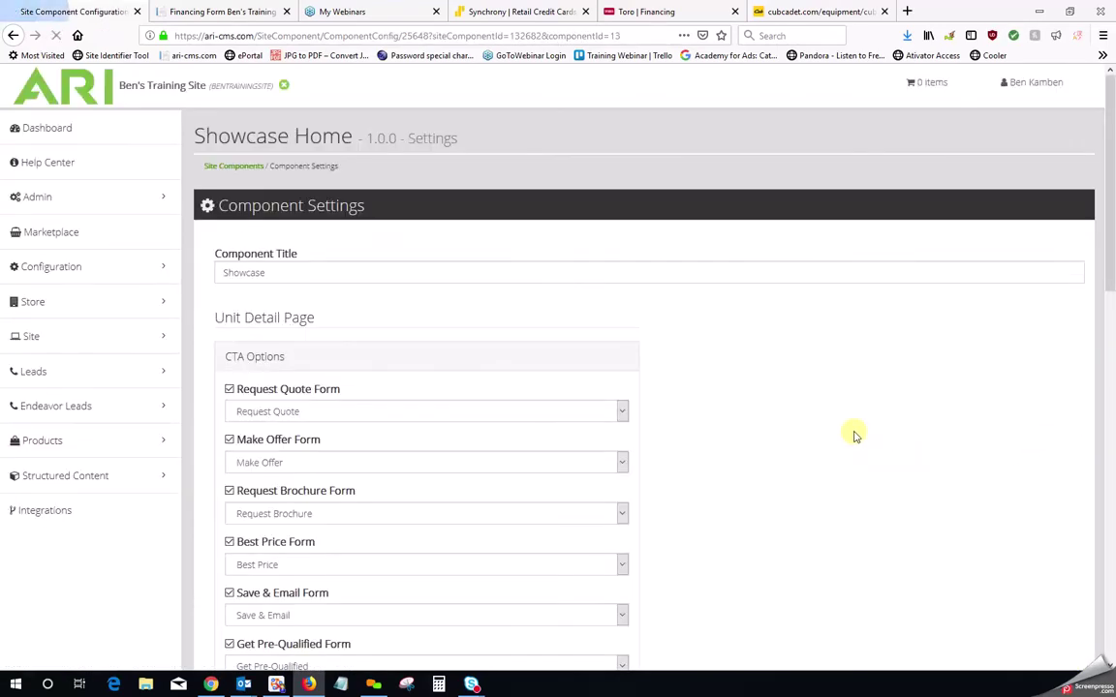
Step: Examine the Financing Form option among the unit detail page's CTA options
scroll(694, 371, down, 3)
scroll(693, 371, down, 3)
scroll(693, 371, down, 5)
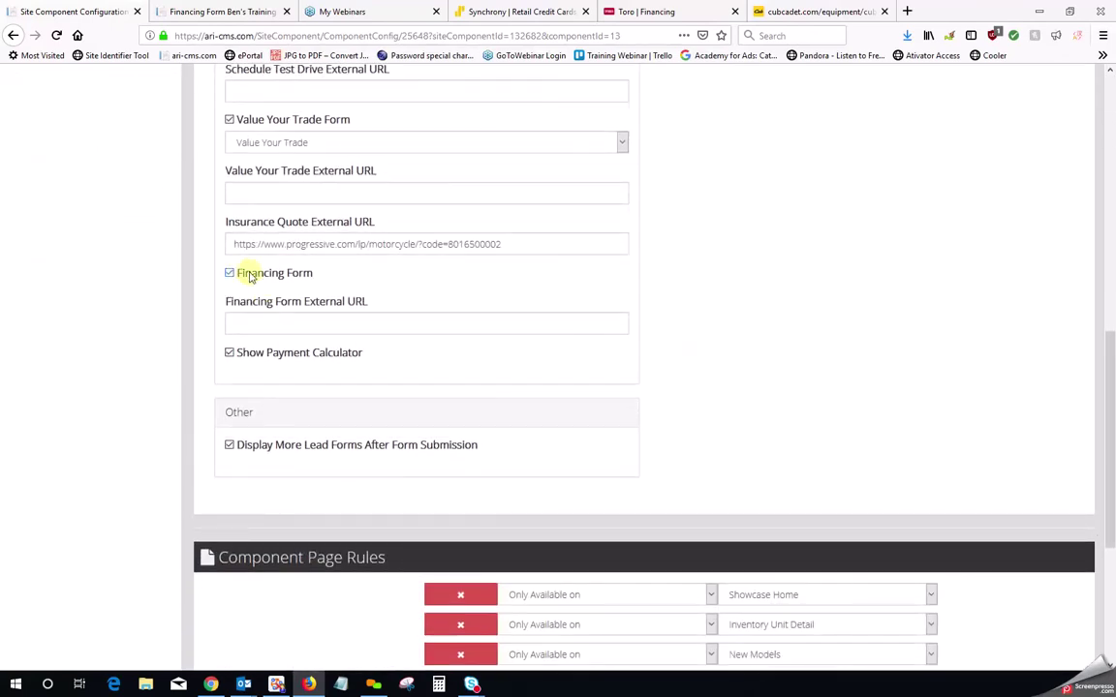
drag(312, 275, 239, 281)
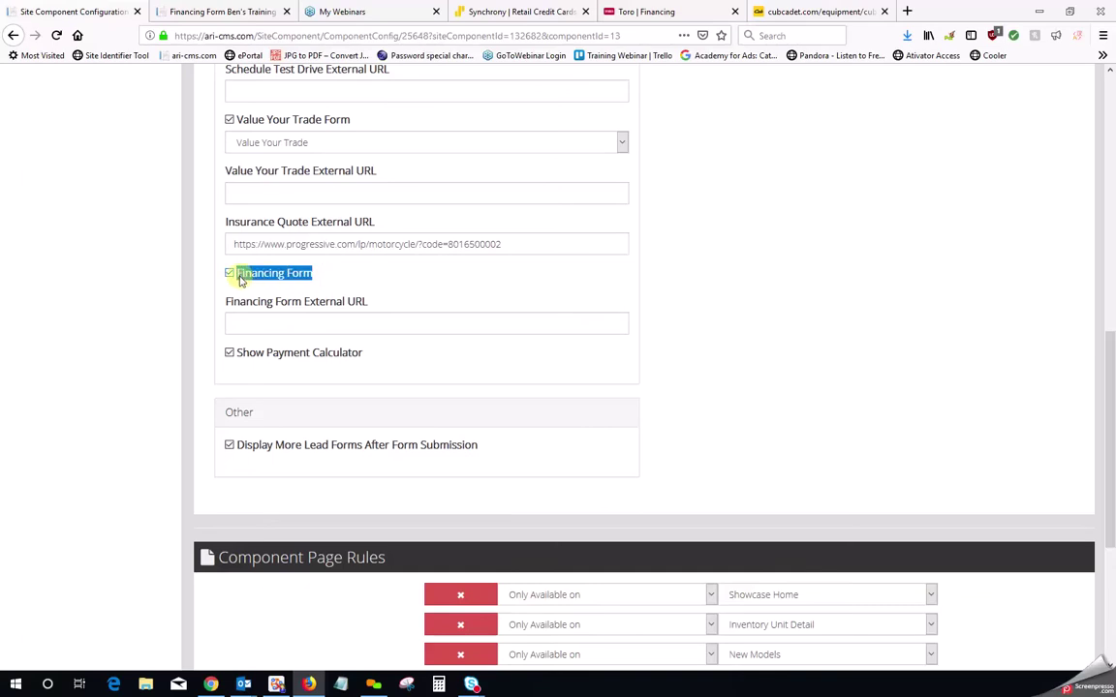
click(752, 261)
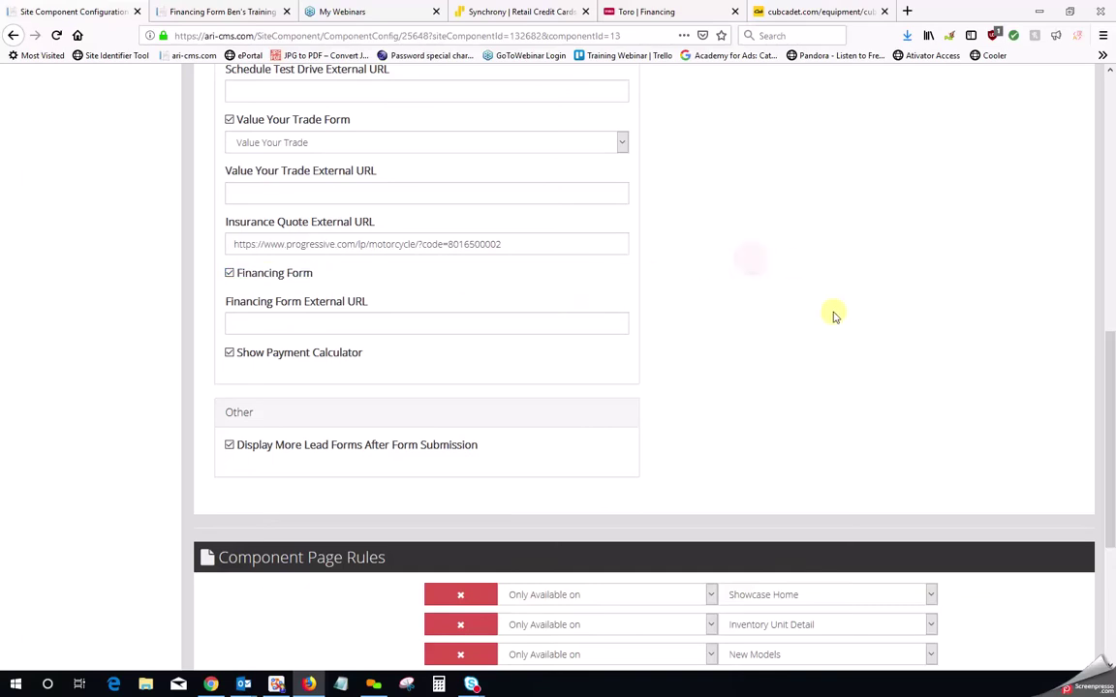
click(374, 327)
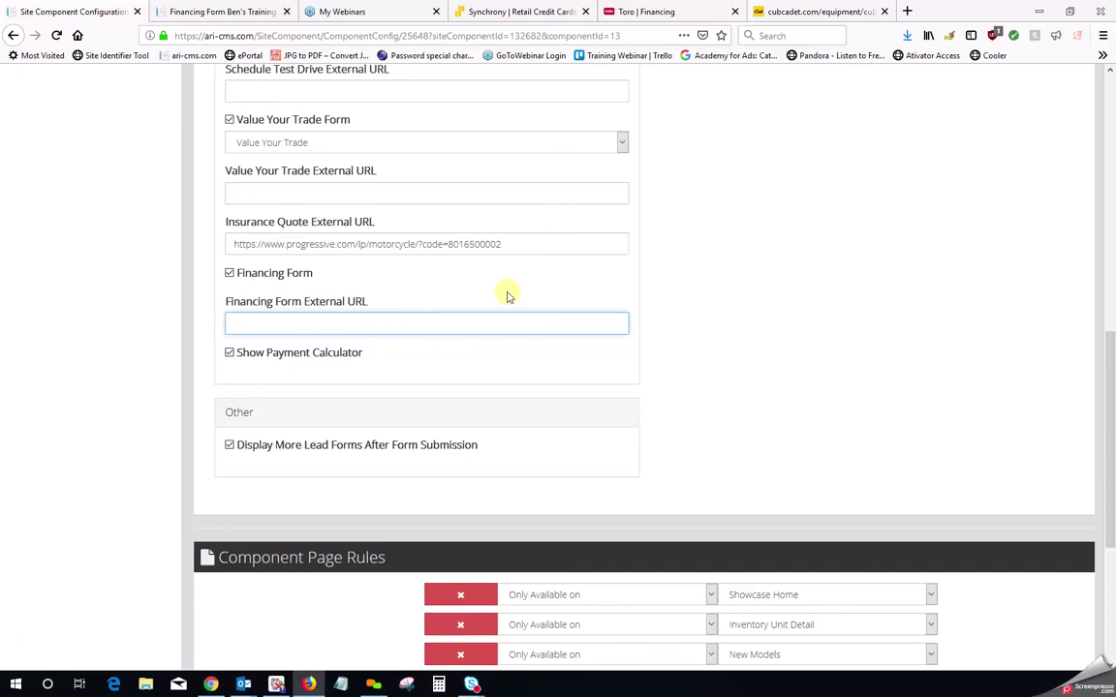
click(667, 14)
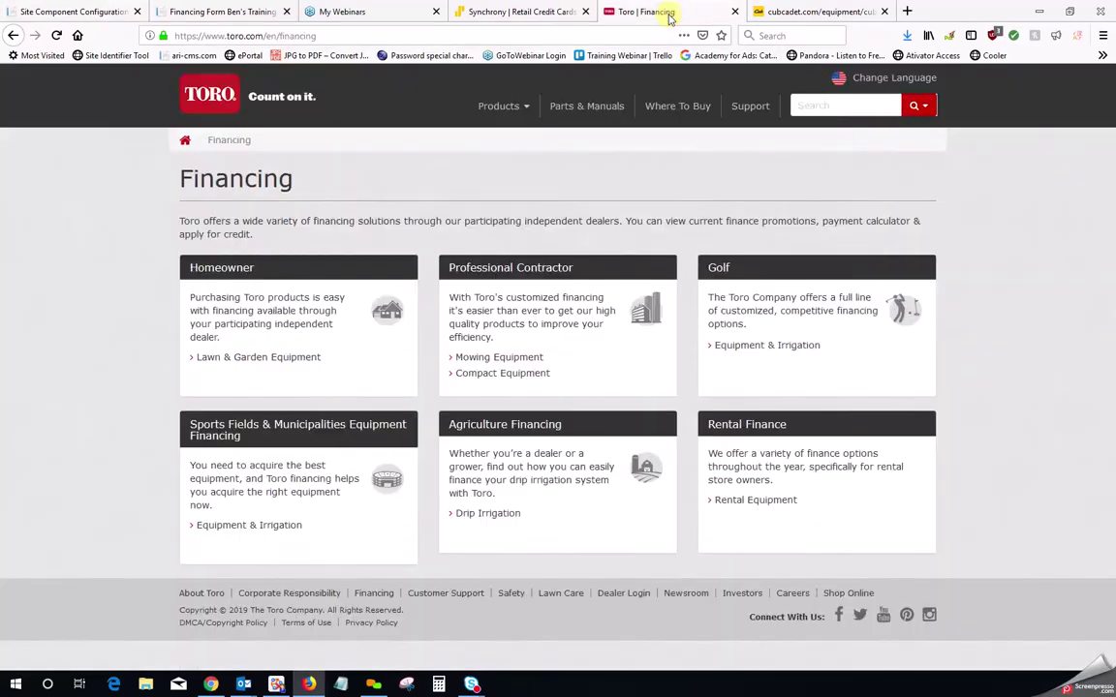
drag(316, 36, 155, 36)
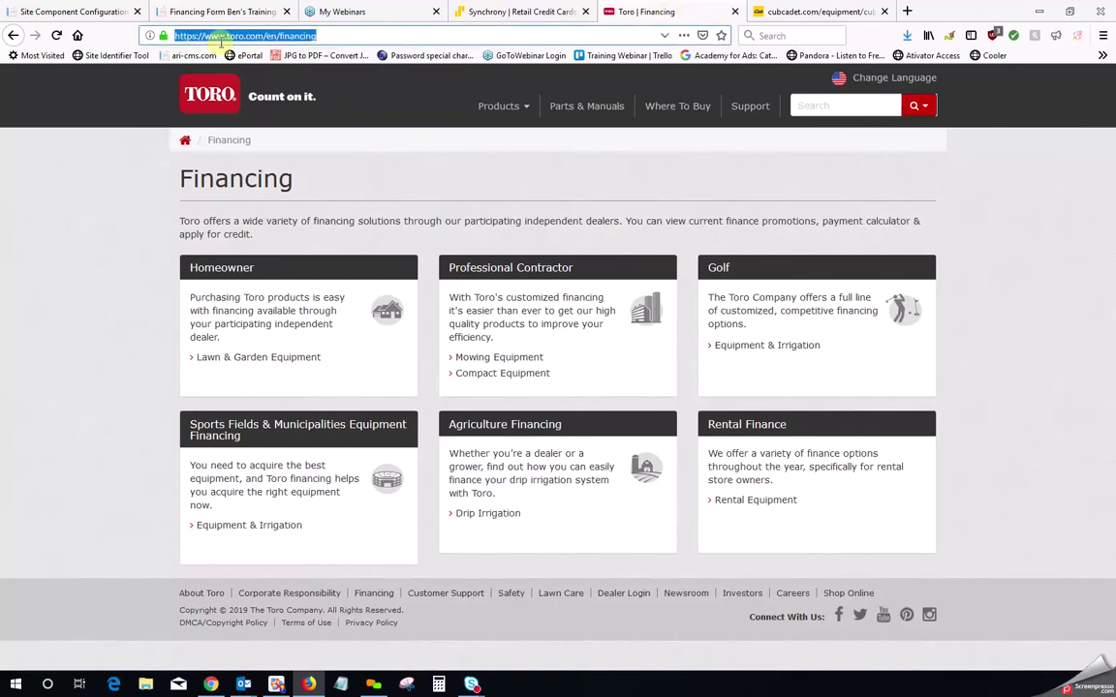
right_click(221, 41)
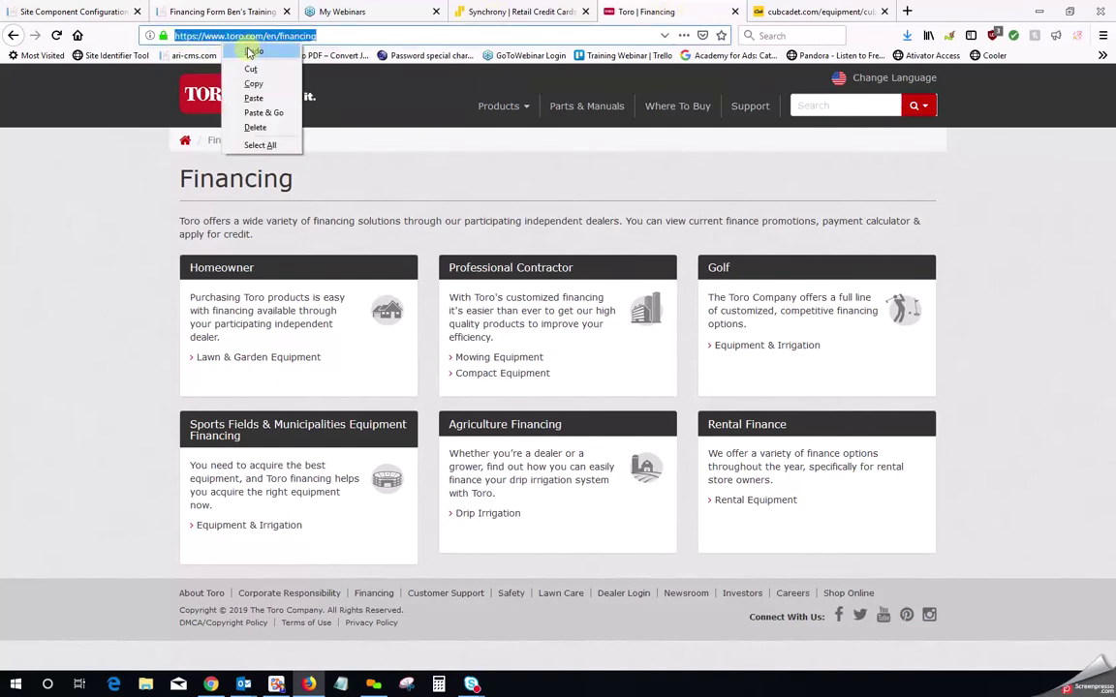
click(254, 84)
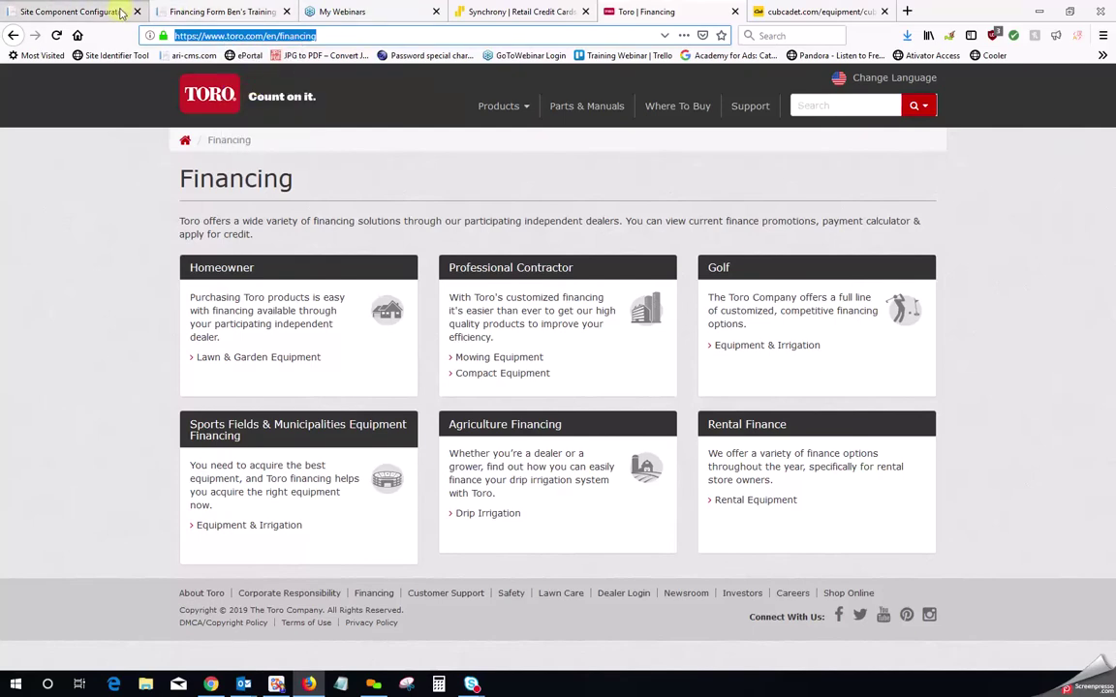
click(68, 12)
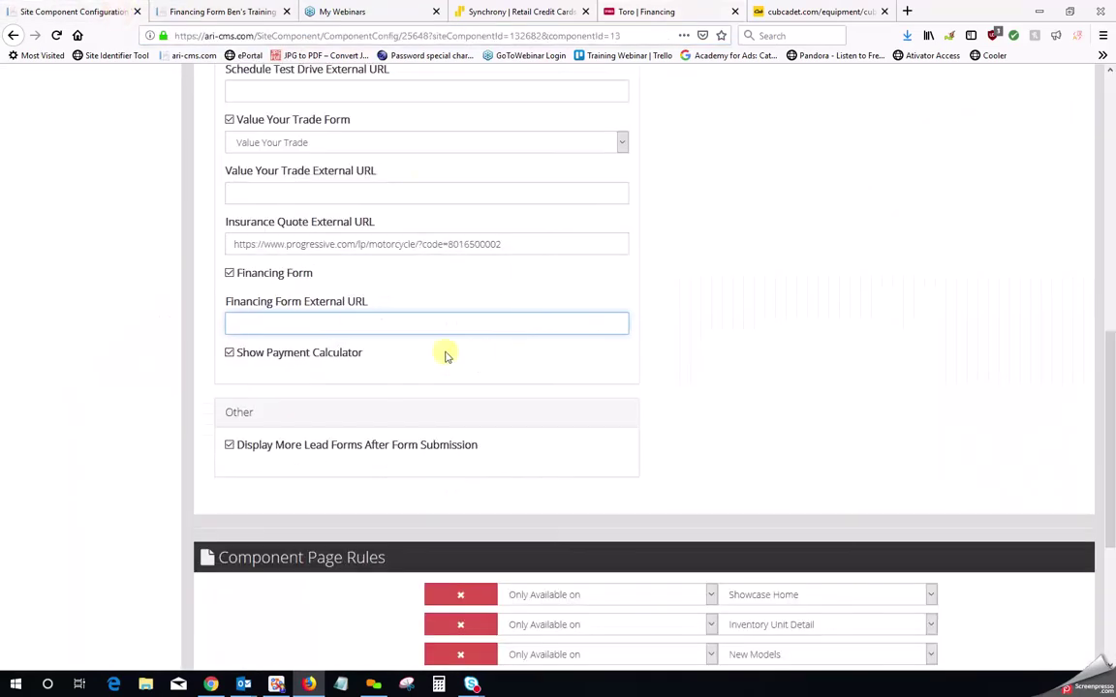
right_click(317, 323)
click(380, 379)
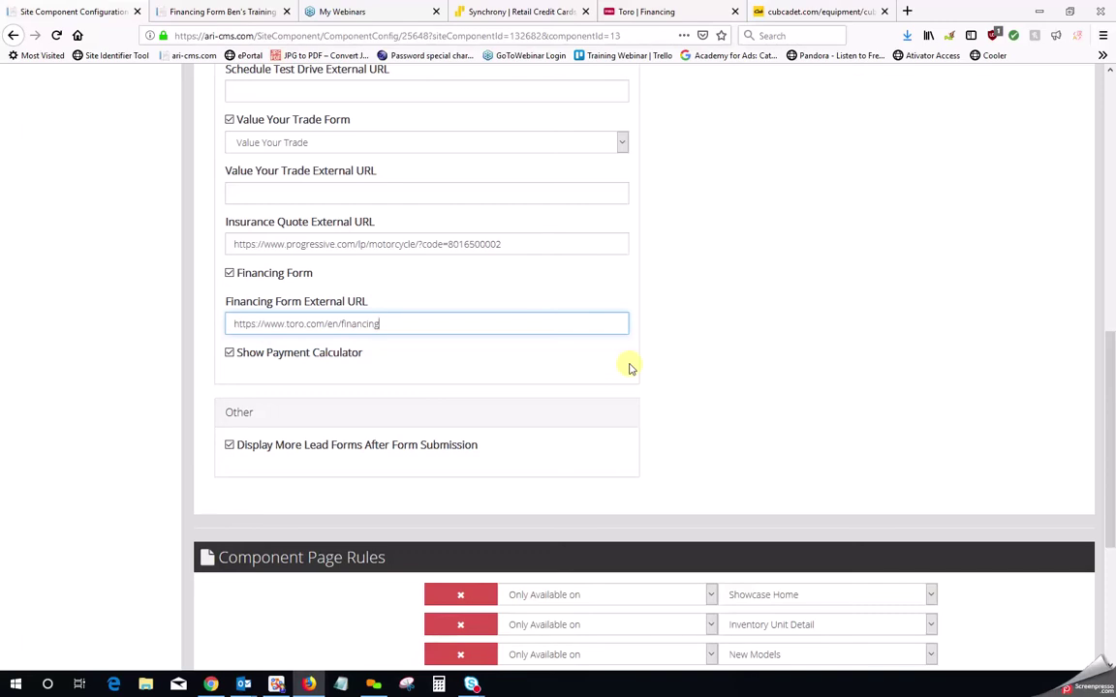
Step: Clear the Financing Form External URL
key(BackSpace)
key(BackSpace)
key(BackSpace)
key(BackSpace)
key(BackSpace)
key(BackSpace)
key(BackSpace)
key(BackSpace)
key(BackSpace)
key(BackSpace)
key(BackSpace)
key(BackSpace)
key(BackSpace)
key(BackSpace)
key(BackSpace)
key(BackSpace)
key(BackSpace)
key(BackSpace)
key(BackSpace)
key(BackSpace)
key(BackSpace)
key(BackSpace)
key(BackSpace)
key(BackSpace)
key(BackSpace)
key(BackSpace)
key(BackSpace)
key(BackSpace)
key(BackSpace)
key(BackSpace)
key(BackSpace)
key(BackSpace)
key(BackSpace)
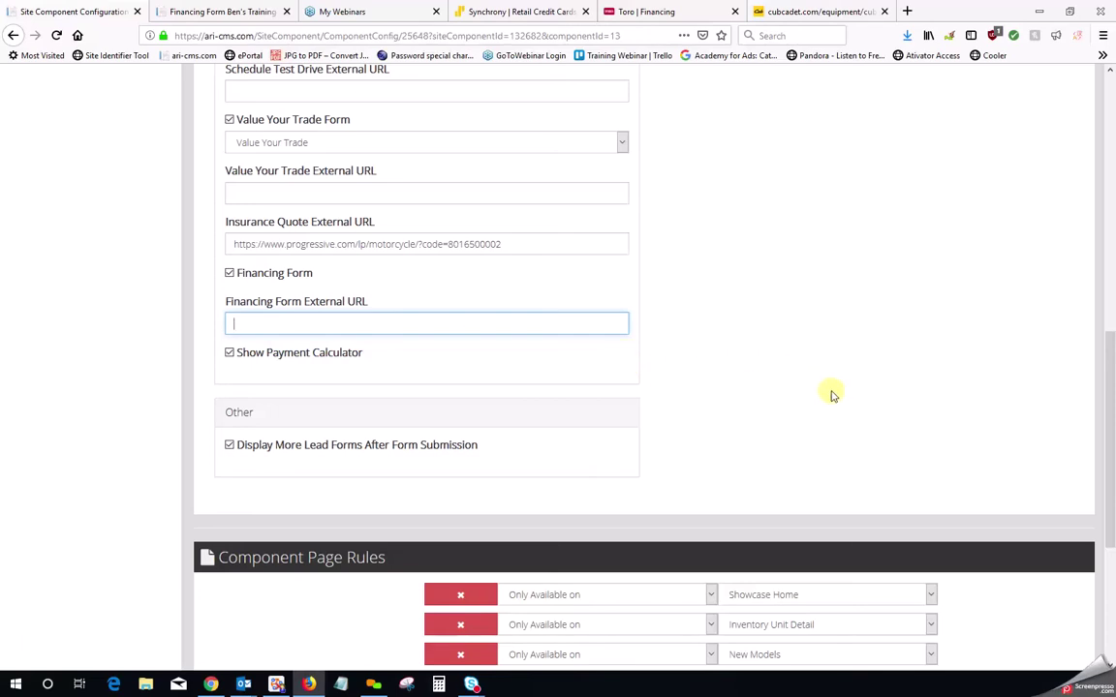
Step: Open the Page List for bentraining.ari-build.com
scroll(824, 395, up, 3)
scroll(821, 397, up, 3)
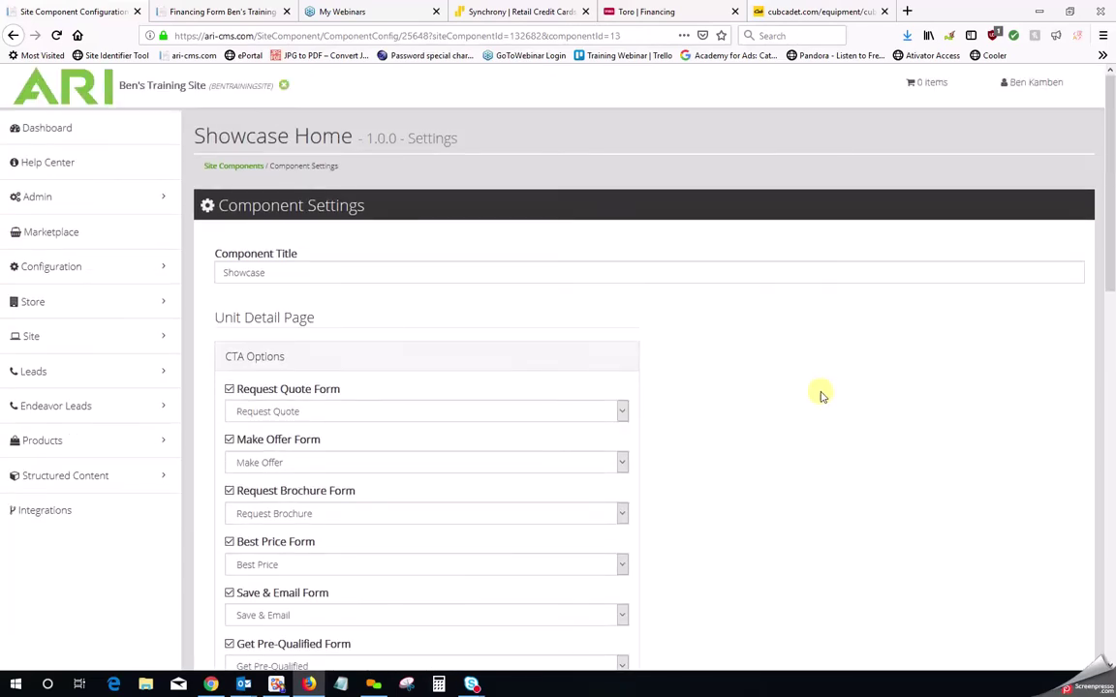
mouse_move(165, 341)
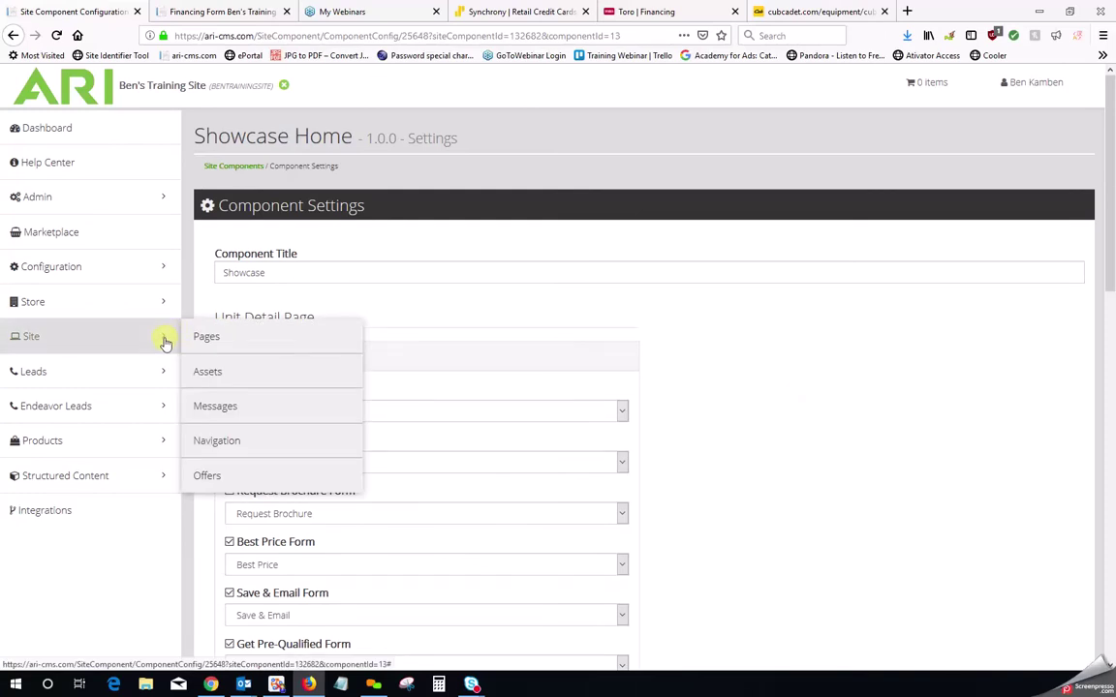
click(232, 341)
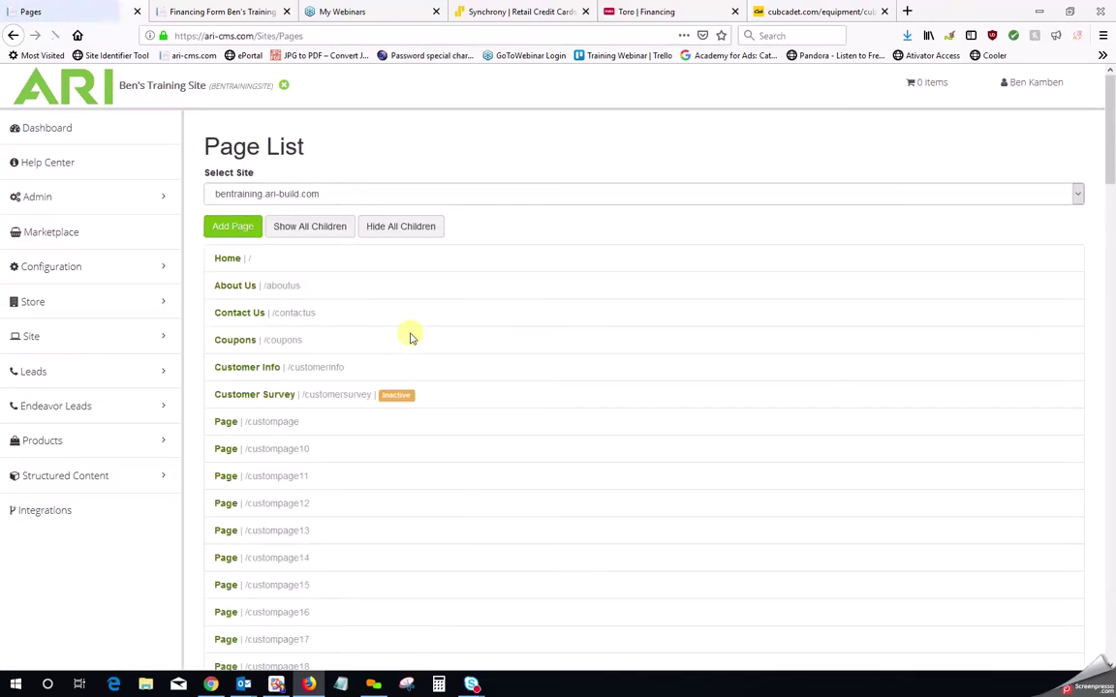
drag(306, 153, 205, 155)
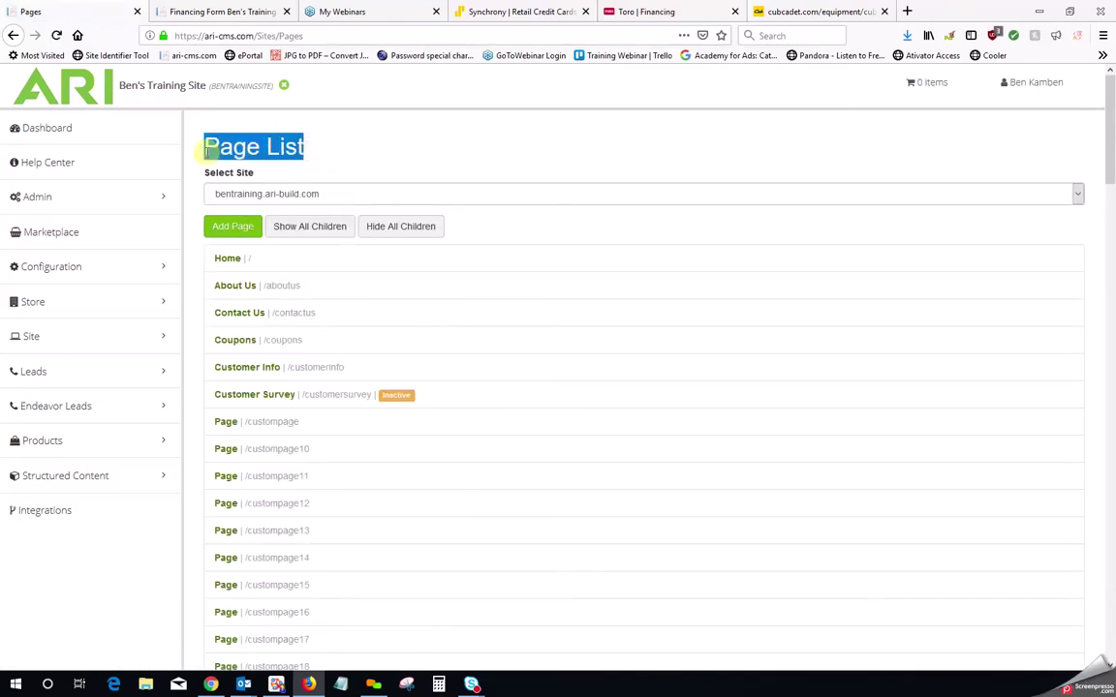
Step: Add a new page to bentraining.ari-build.com and set its page title to "Financing Options"
click(222, 232)
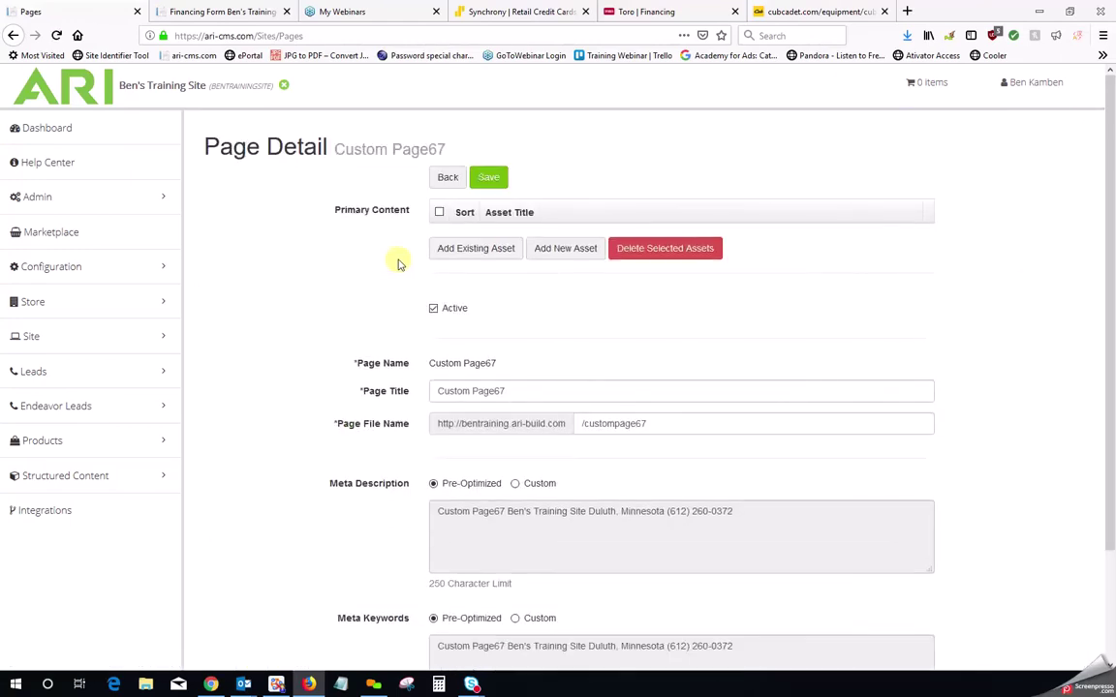
drag(411, 394, 355, 393)
drag(408, 430, 333, 430)
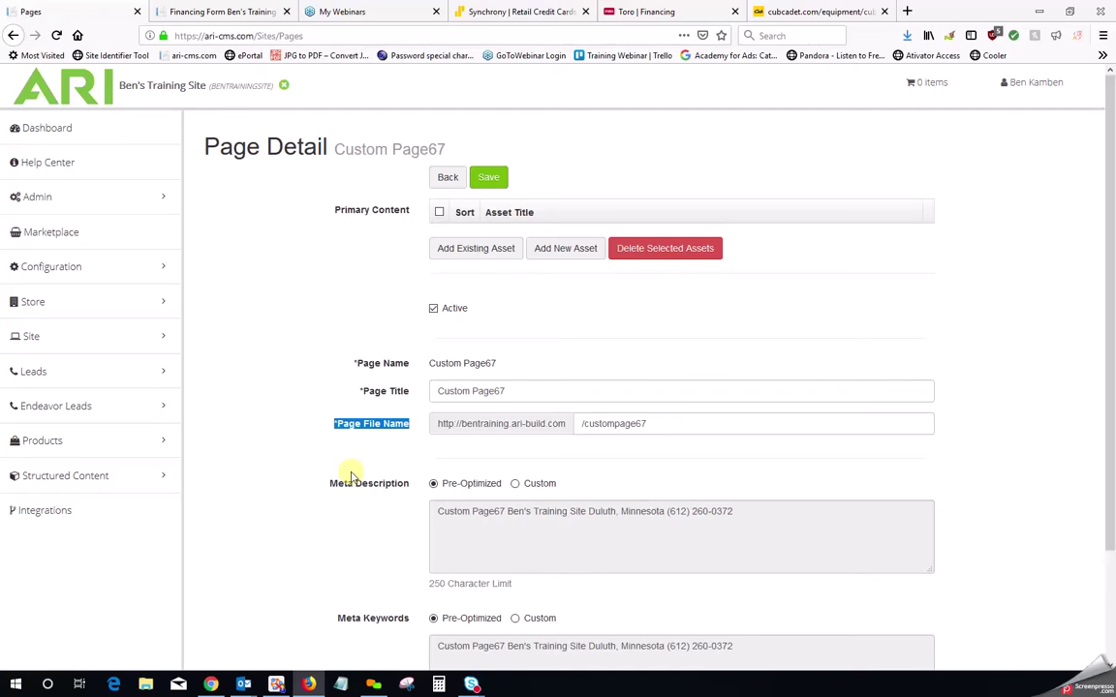
click(509, 390)
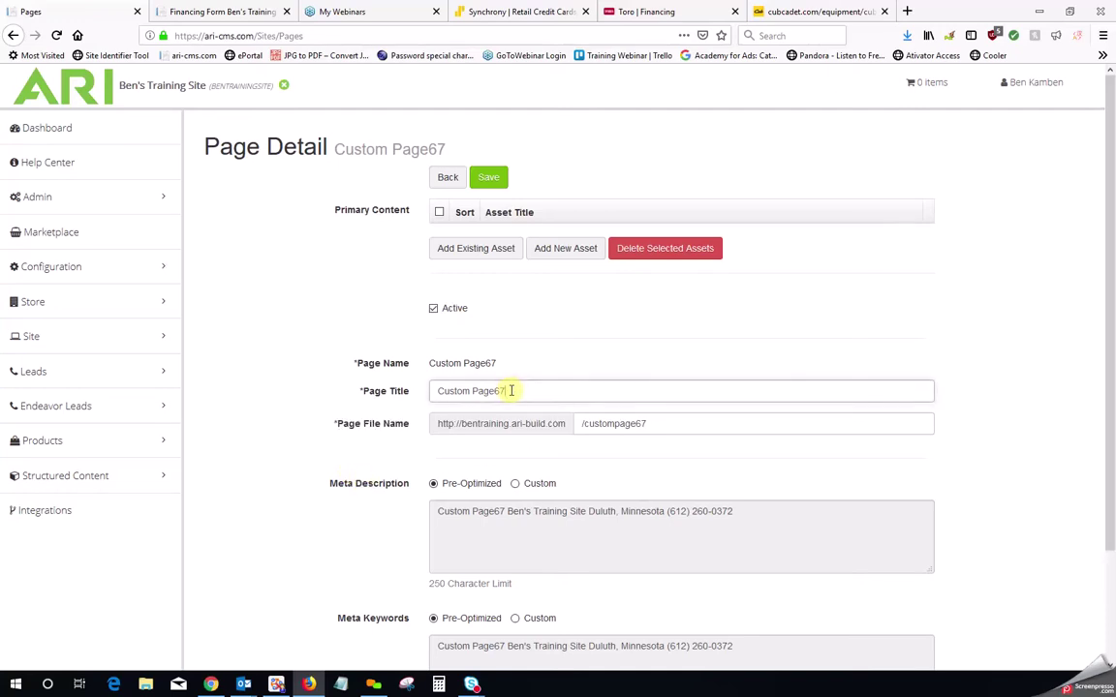
drag(510, 391, 423, 391)
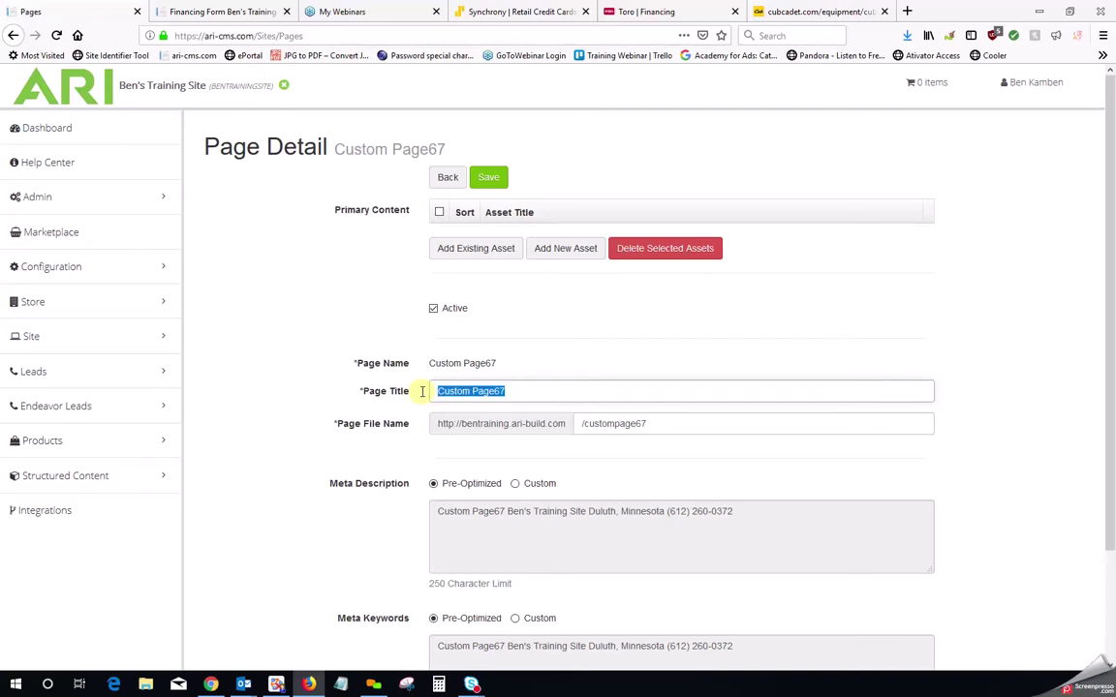
key(BackSpace)
text(Finan)
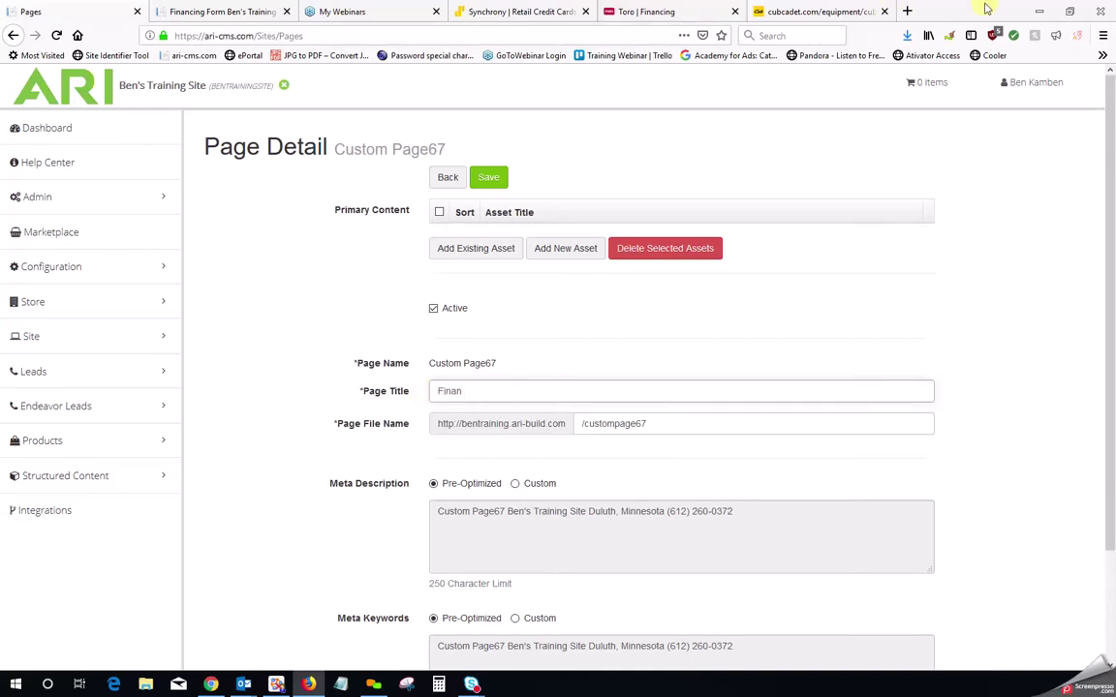
text(cing Options)
Step: Reuse the page title without its space as the page file name, "FinancingOptions", and save the page
triple_click(521, 392)
right_click(460, 396)
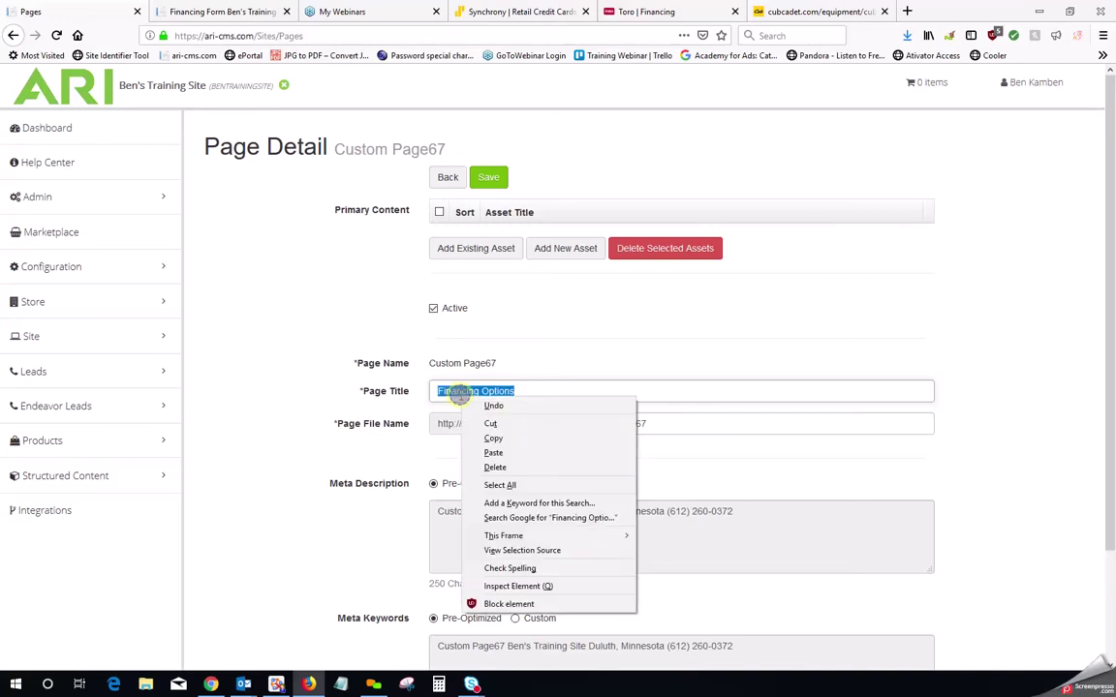
click(524, 441)
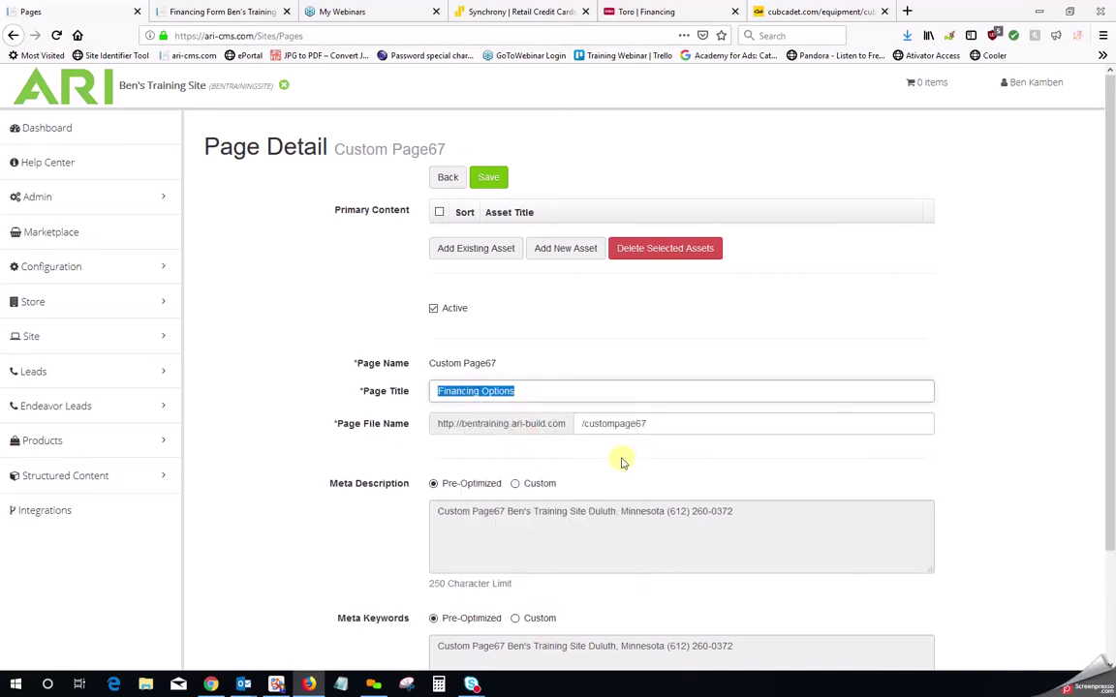
click(661, 424)
drag(662, 425, 588, 423)
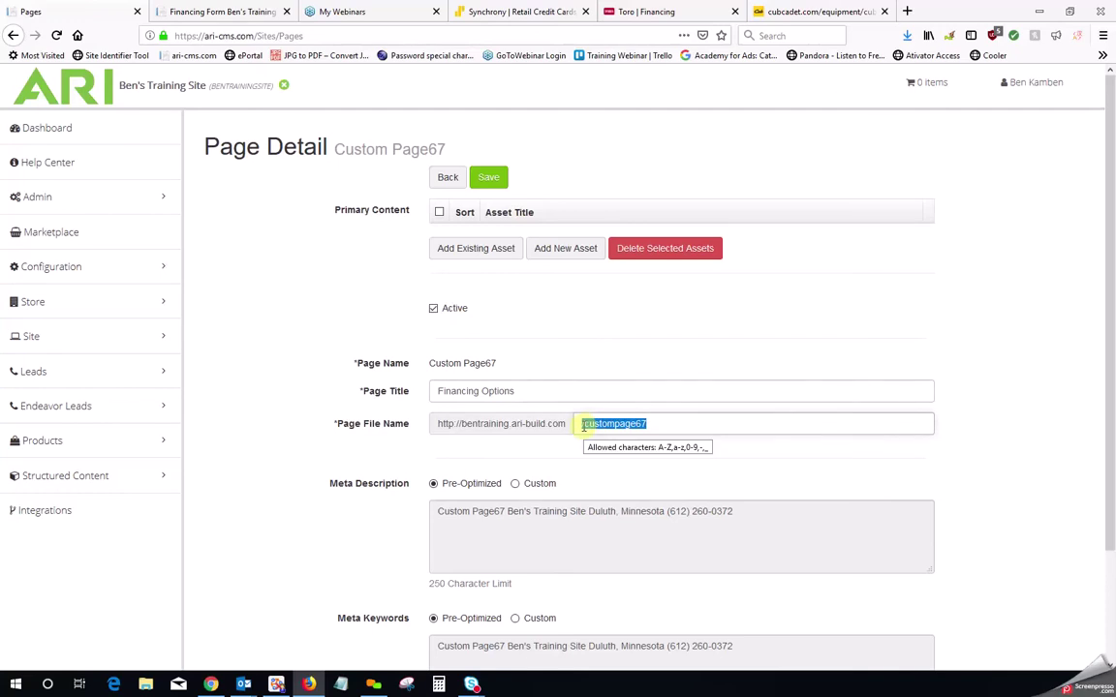
right_click(615, 425)
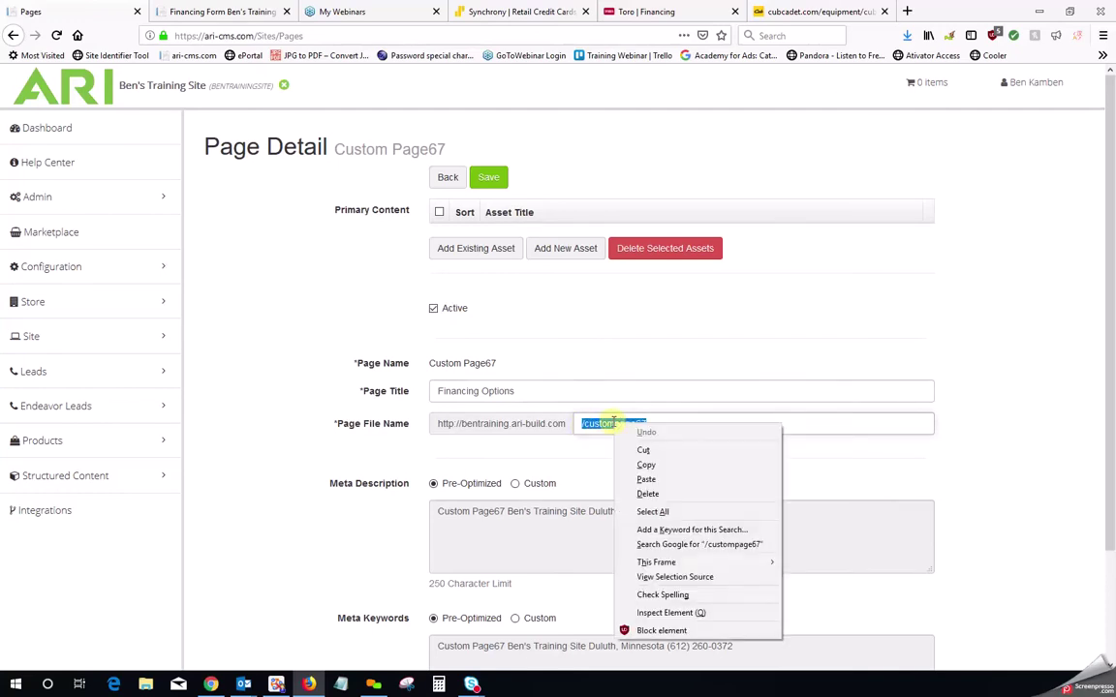
click(651, 480)
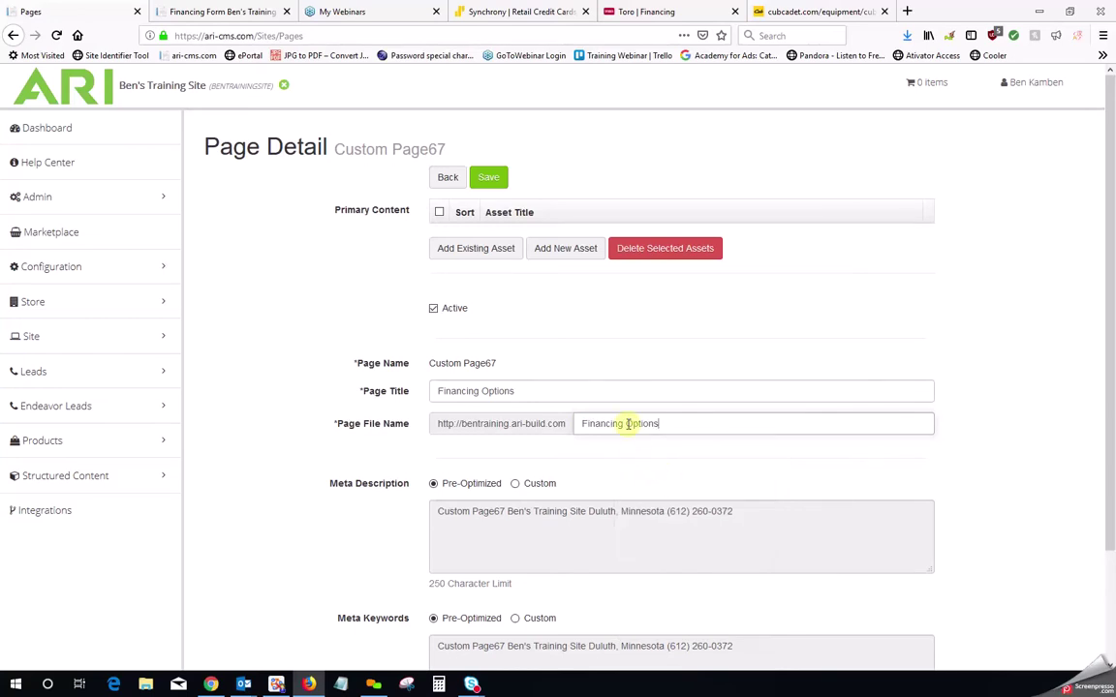
click(636, 424)
key(BackSpace)
text(-)
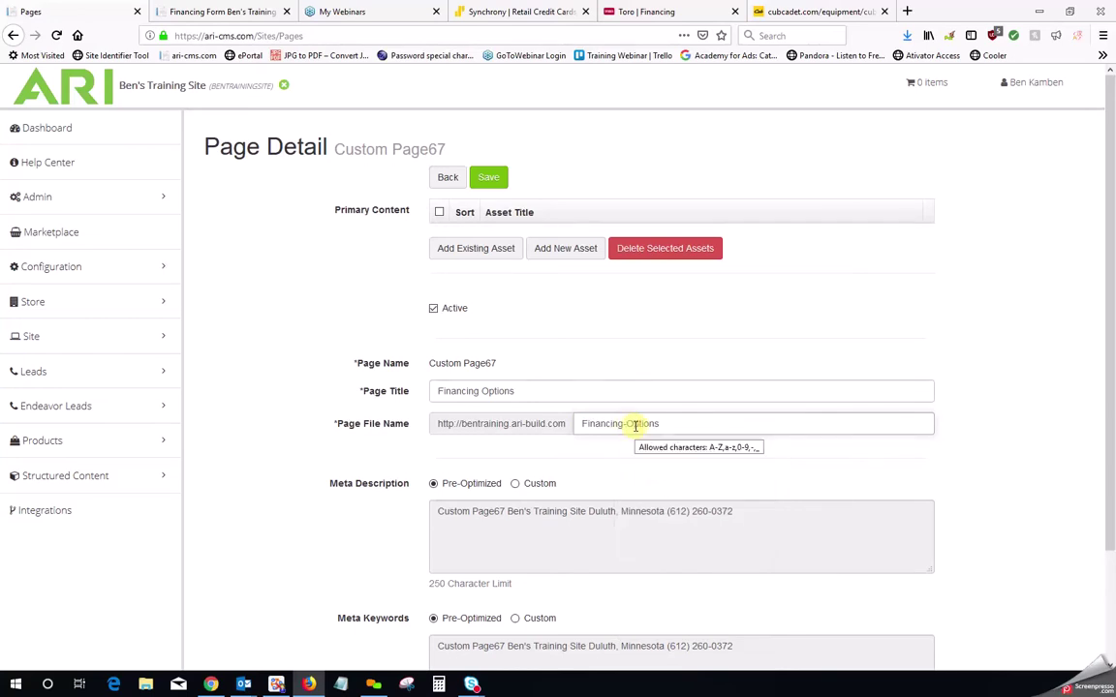
key(BackSpace)
click(665, 452)
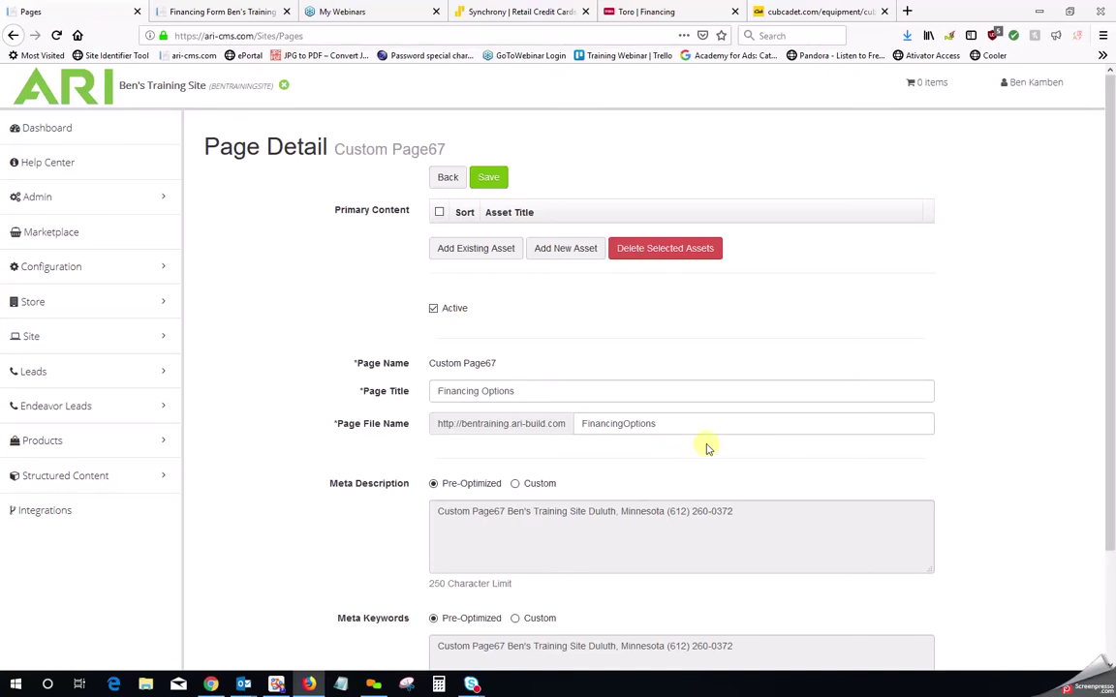
click(489, 180)
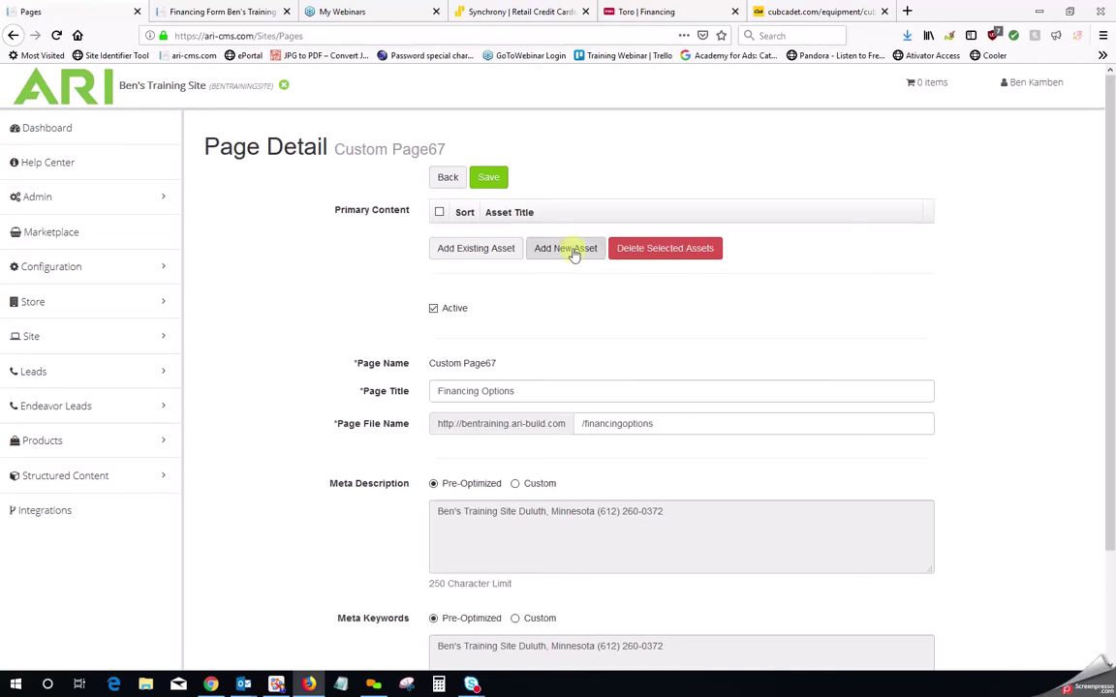
Step: Add a new asset to the page's primary content and title it "Financing Options"
click(572, 250)
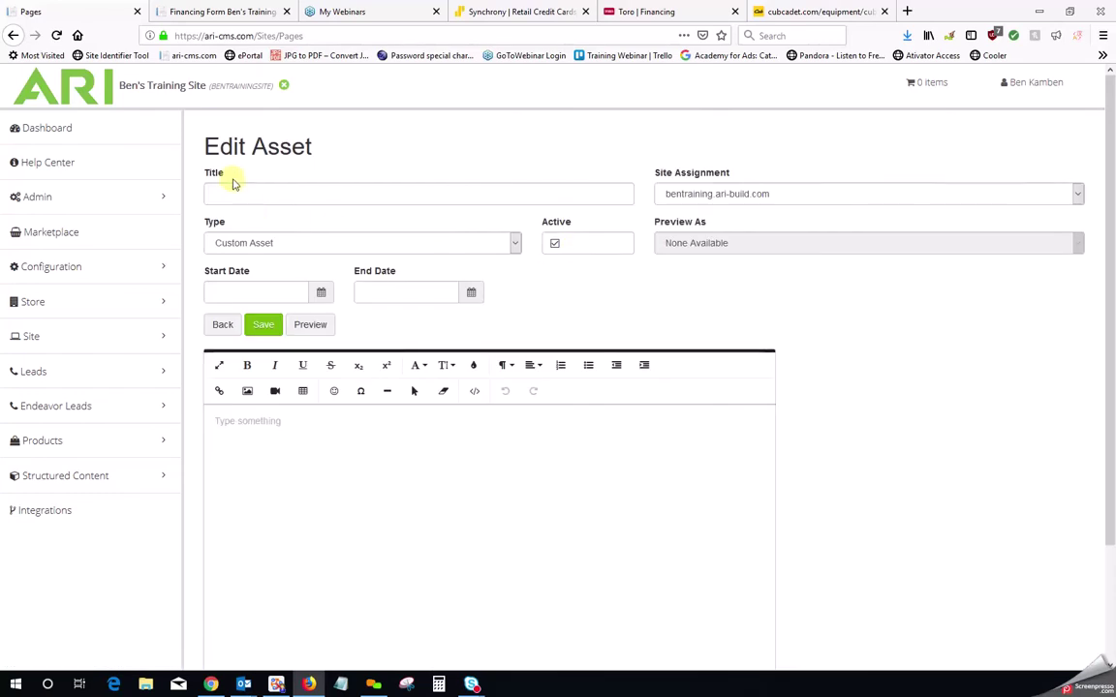
drag(225, 177, 207, 179)
click(219, 192)
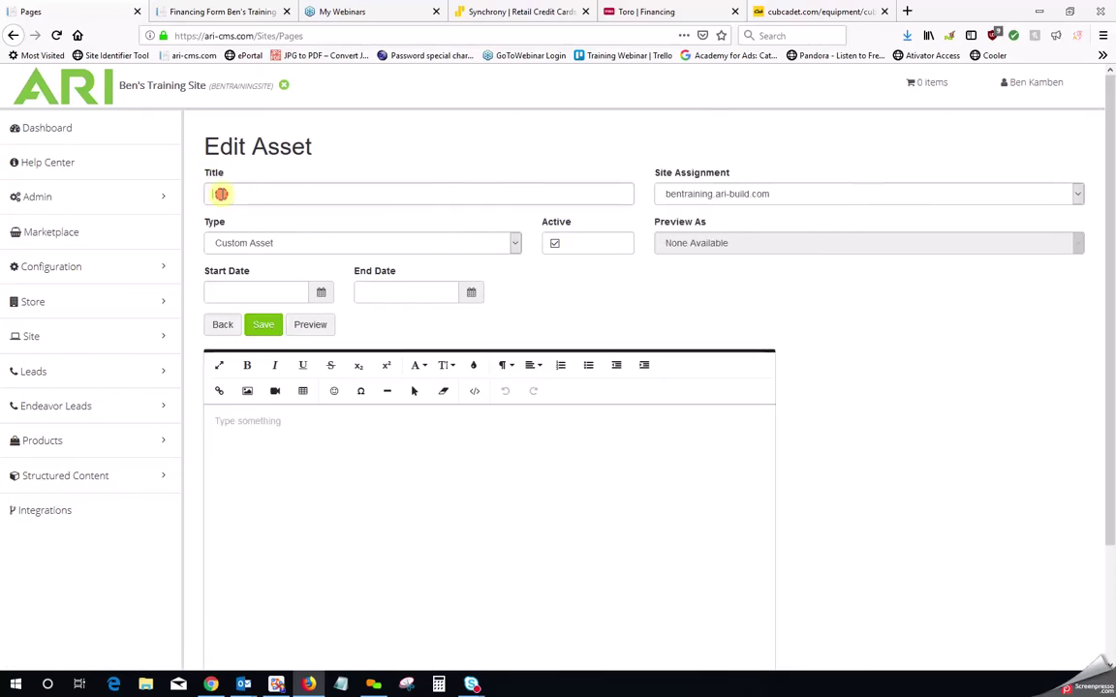
right_click(223, 194)
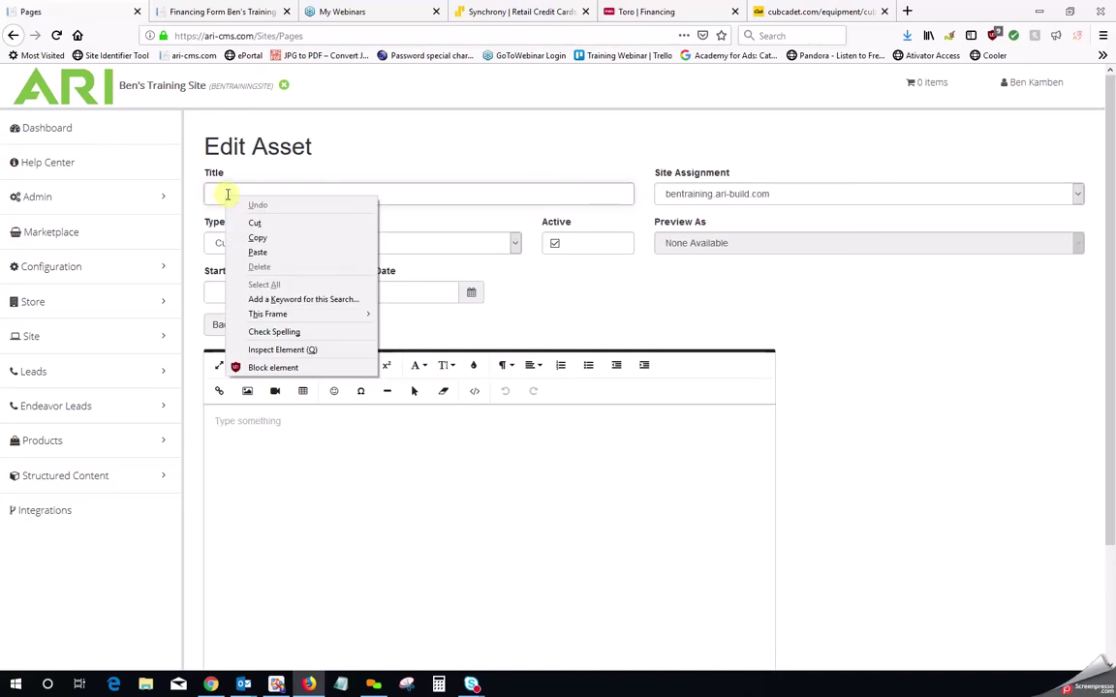
click(256, 252)
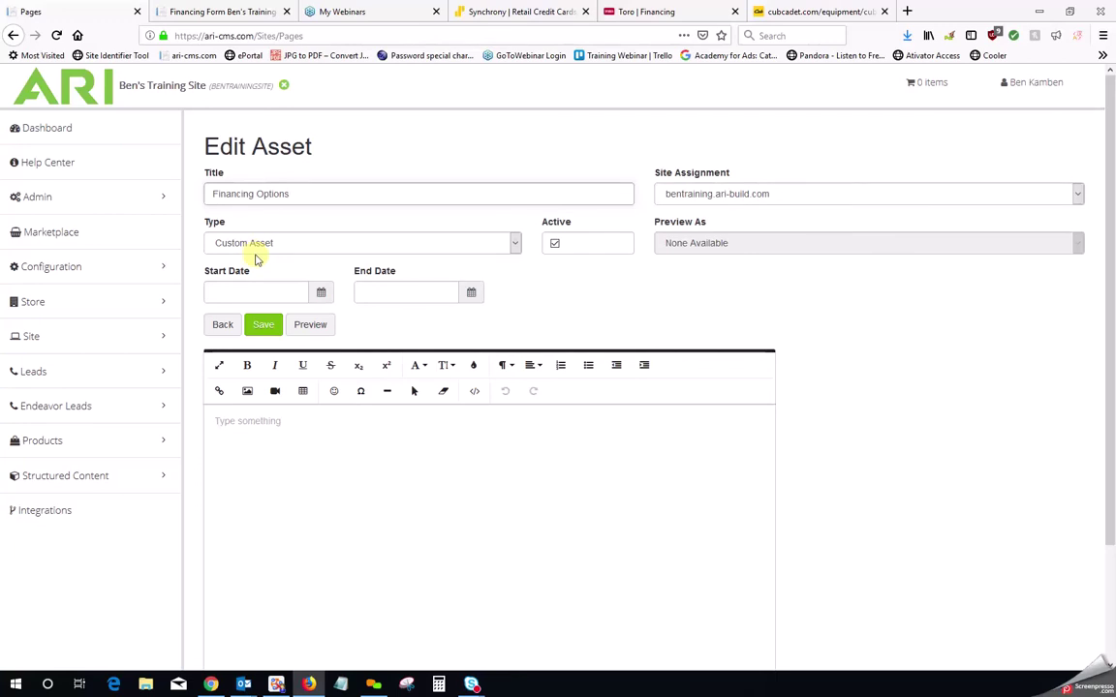
Step: Insert a table with three rows and two columns into the asset's content
scroll(515, 446, down, 1)
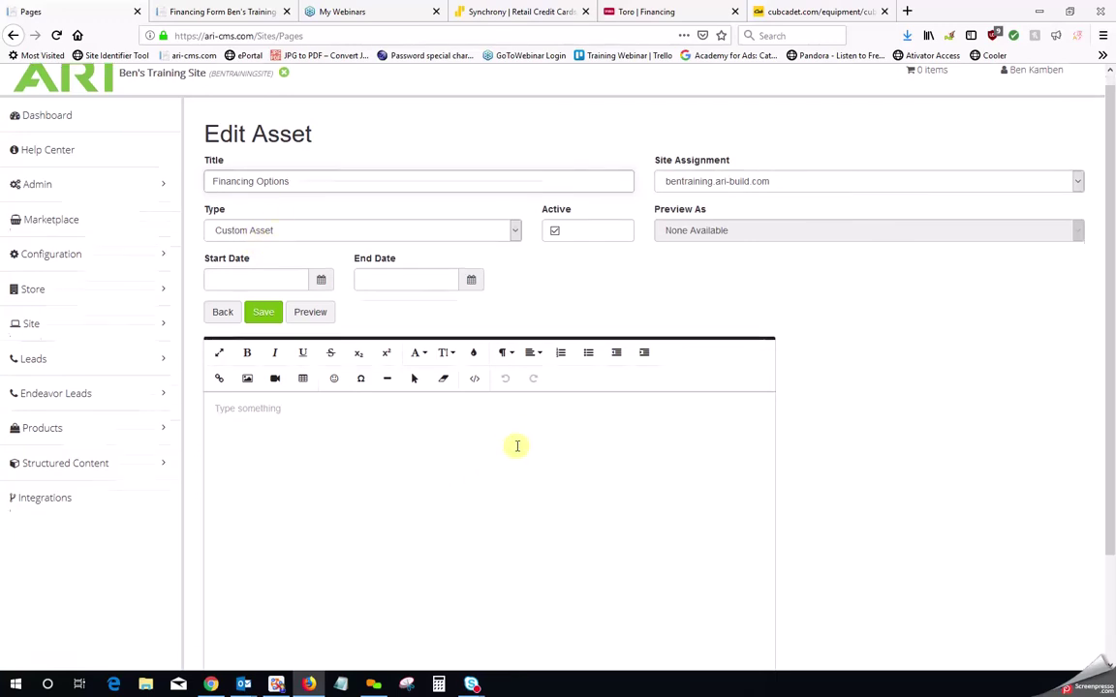
scroll(517, 445, down, 1)
click(283, 278)
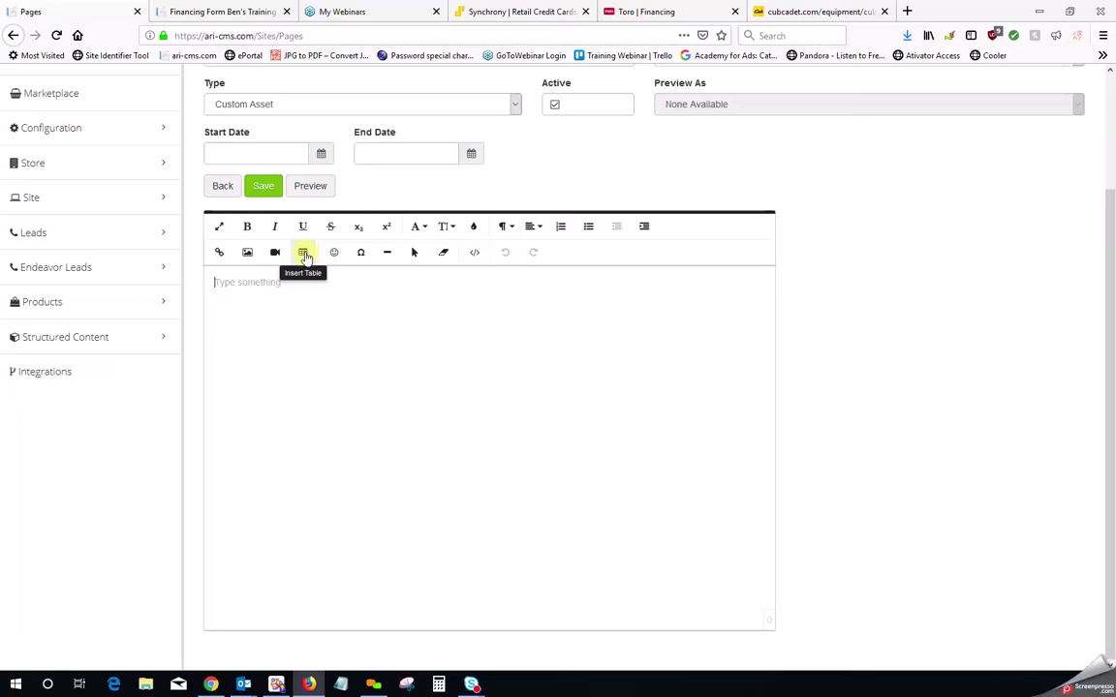
click(304, 253)
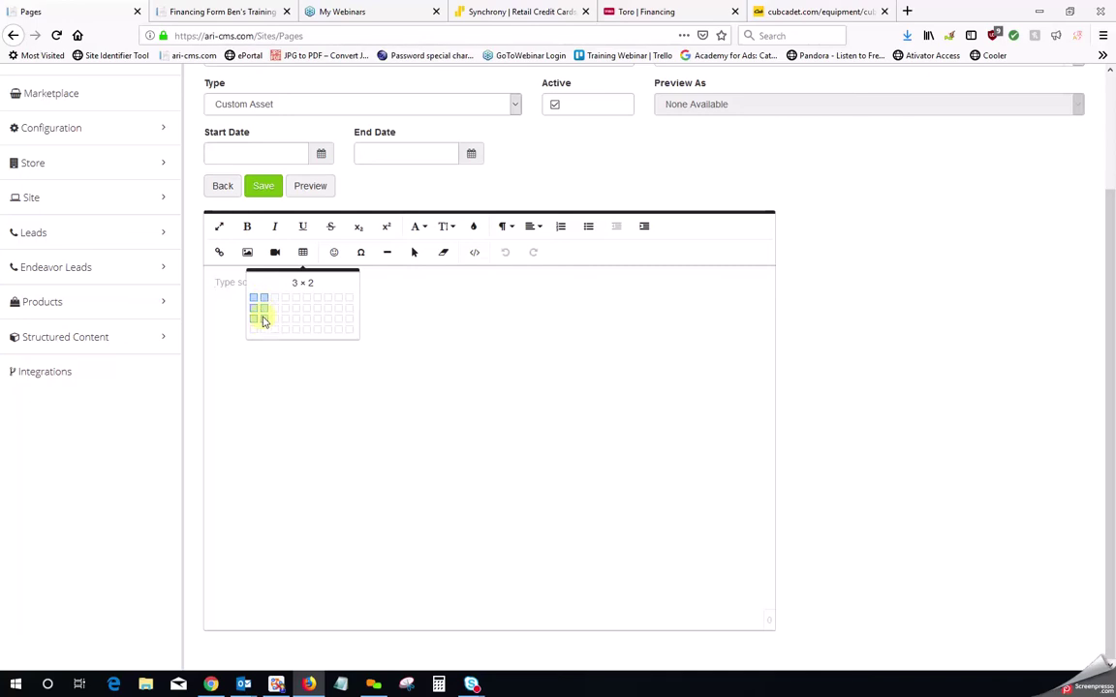
click(263, 321)
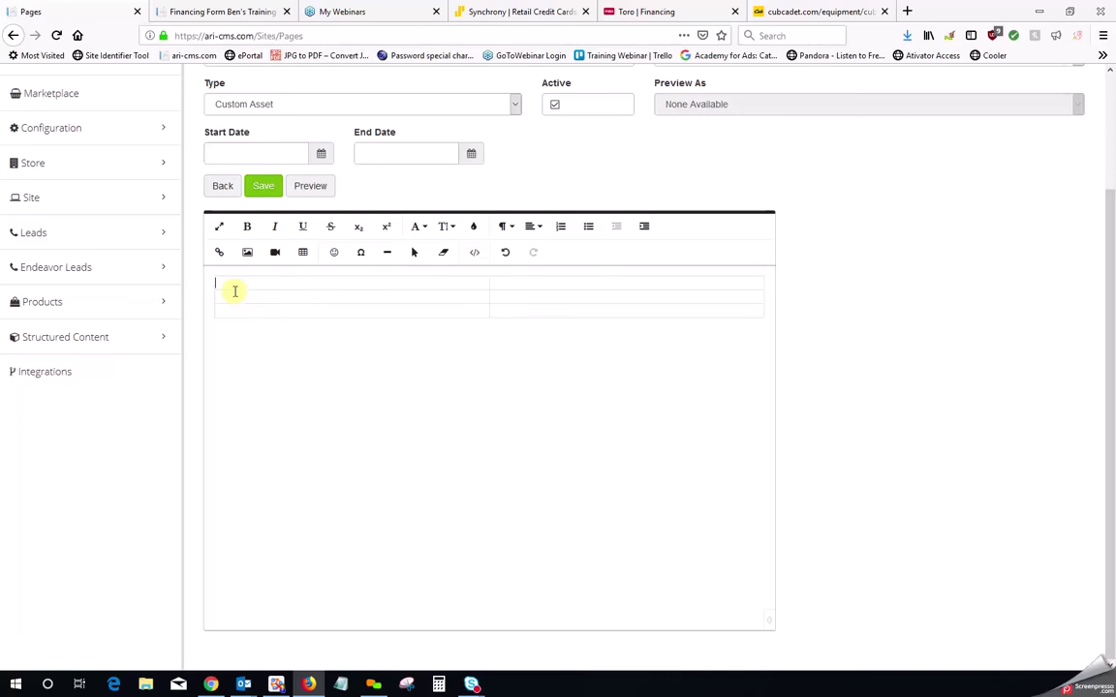
Step: Enter "Click Here for Toro Financing" in the first cell of the table's first row
click(232, 284)
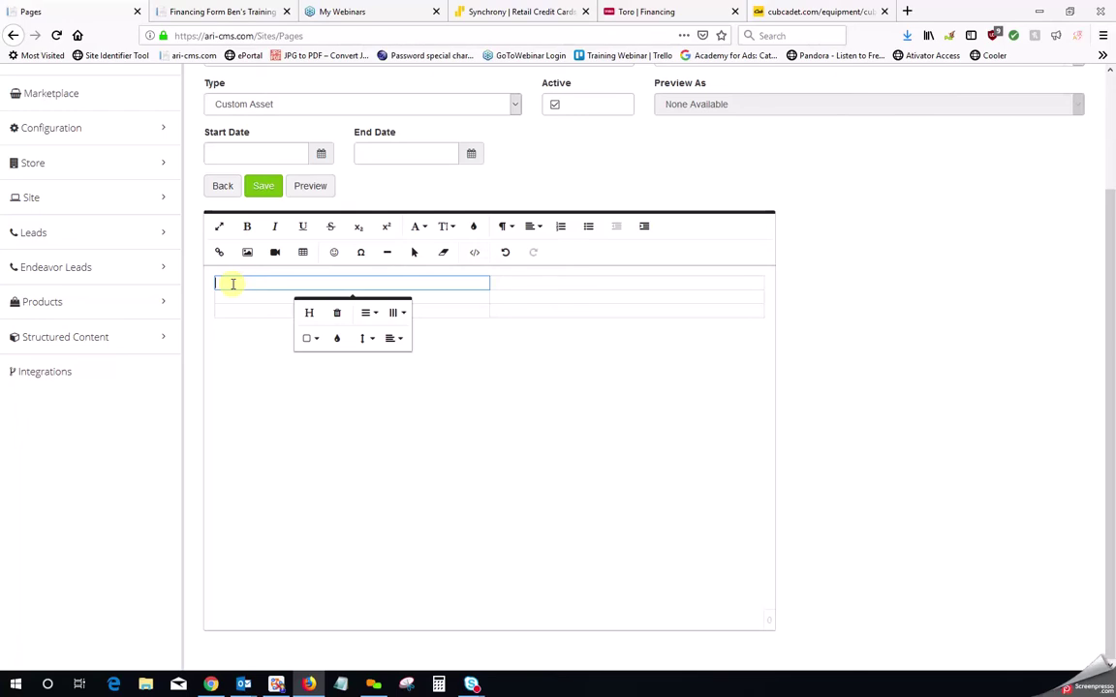
text(Click Here )
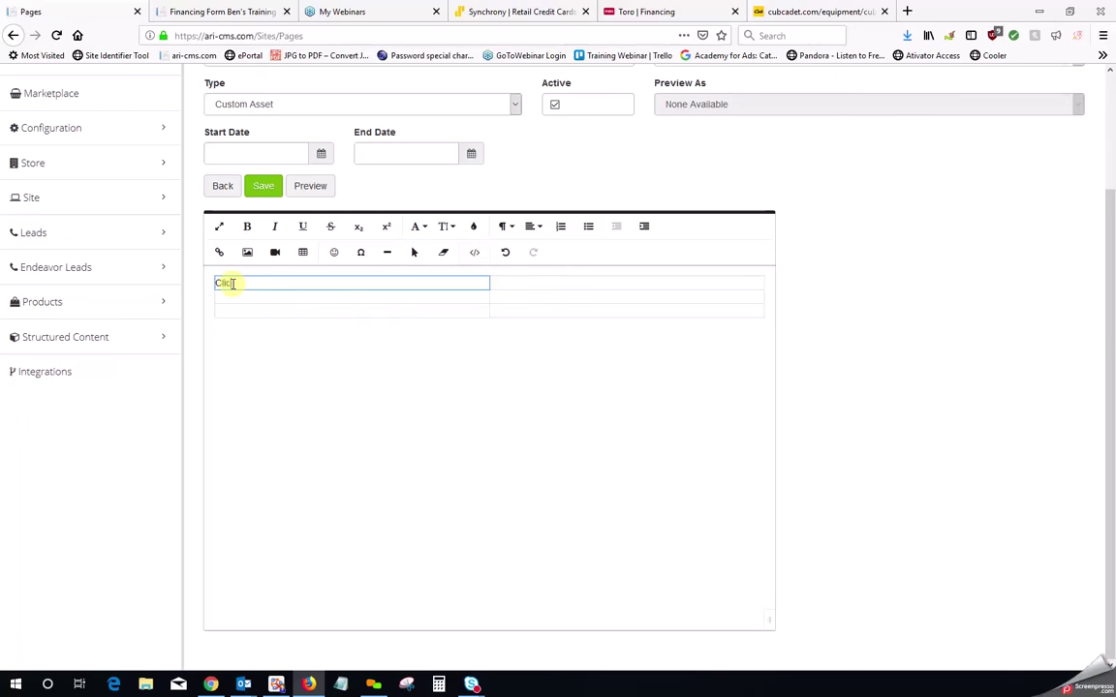
text(for toro Financing)
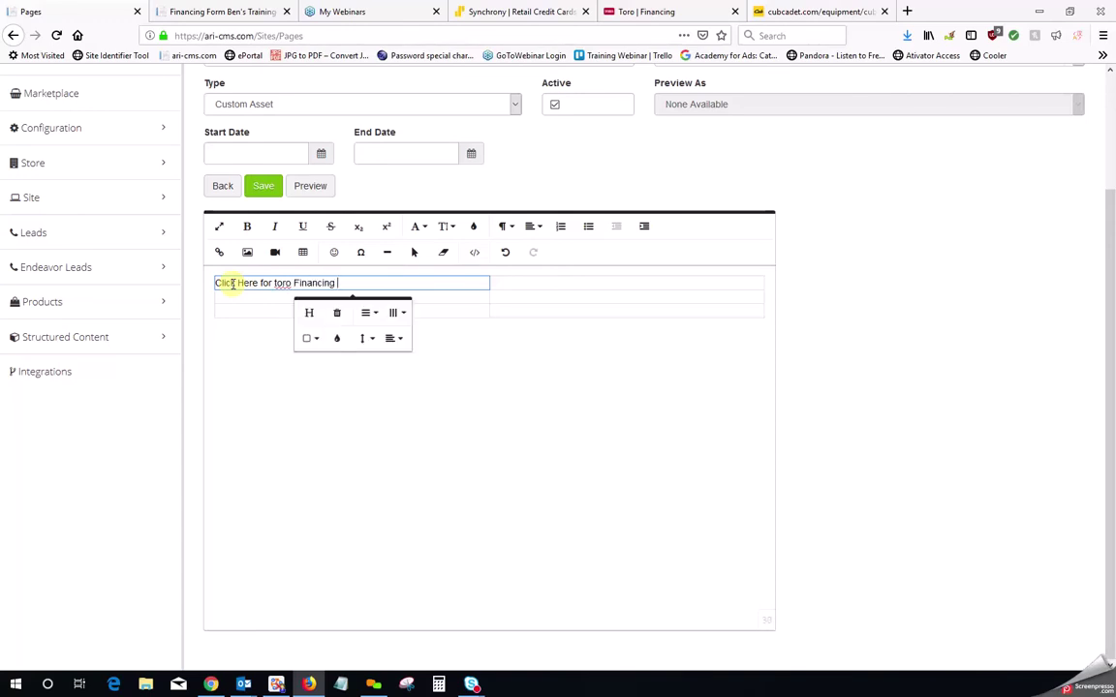
double_click(280, 283)
text(Toro)
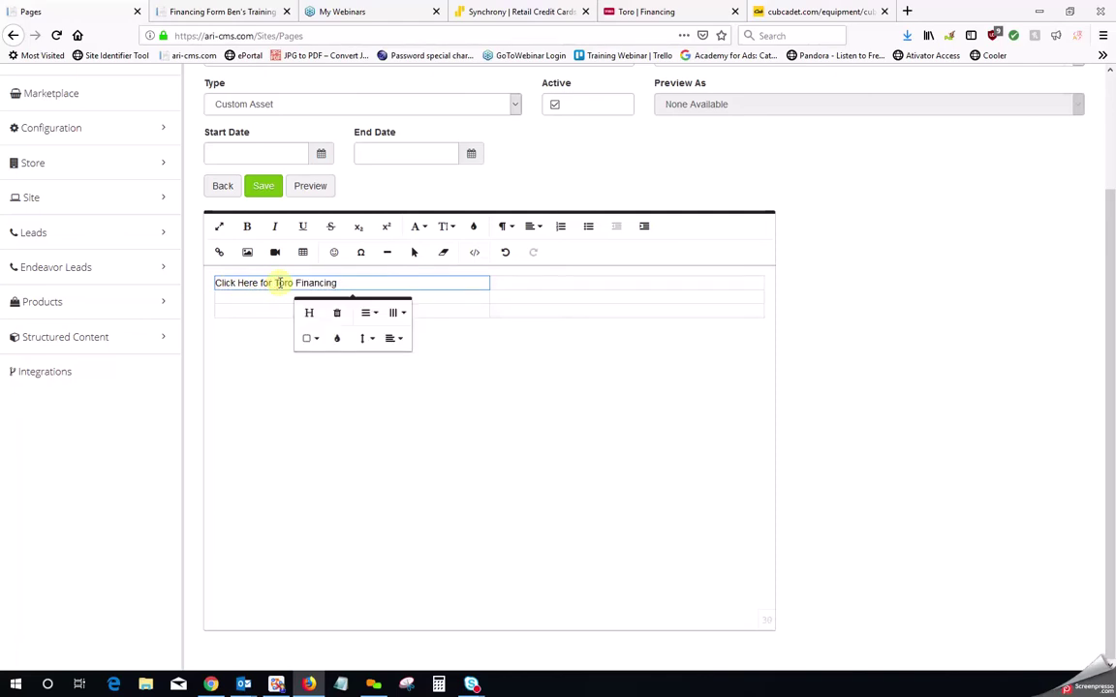
Step: For the second cell of the table's first row, upload the image Toro Financing Logo.png from Pictures and return to the site's file list
click(529, 283)
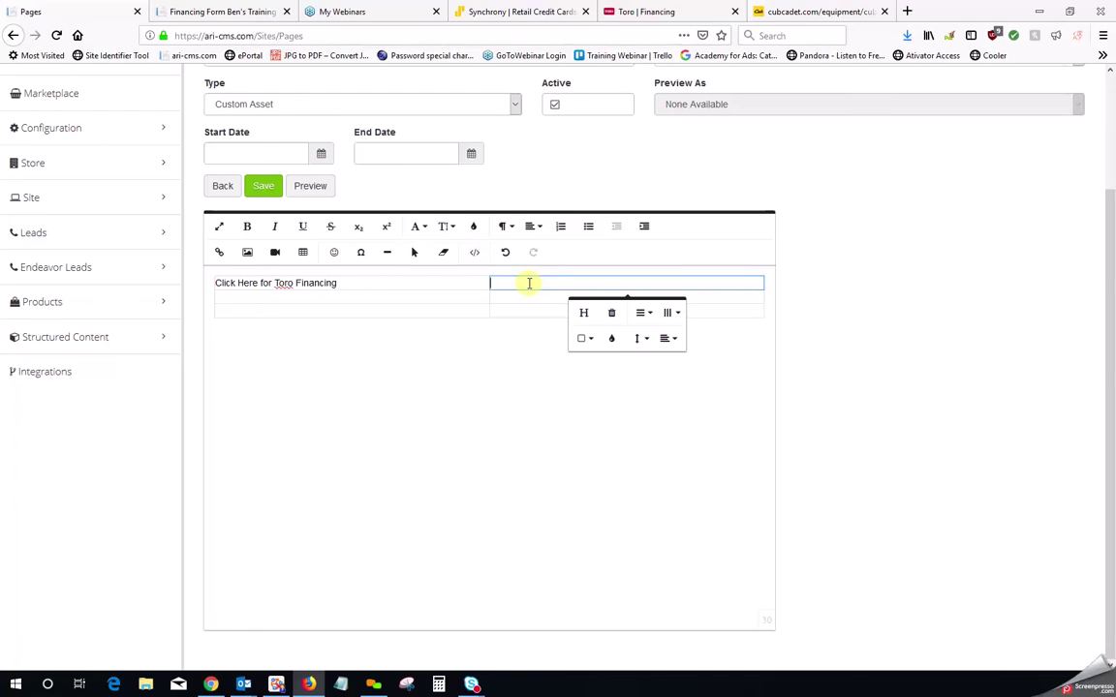
click(249, 255)
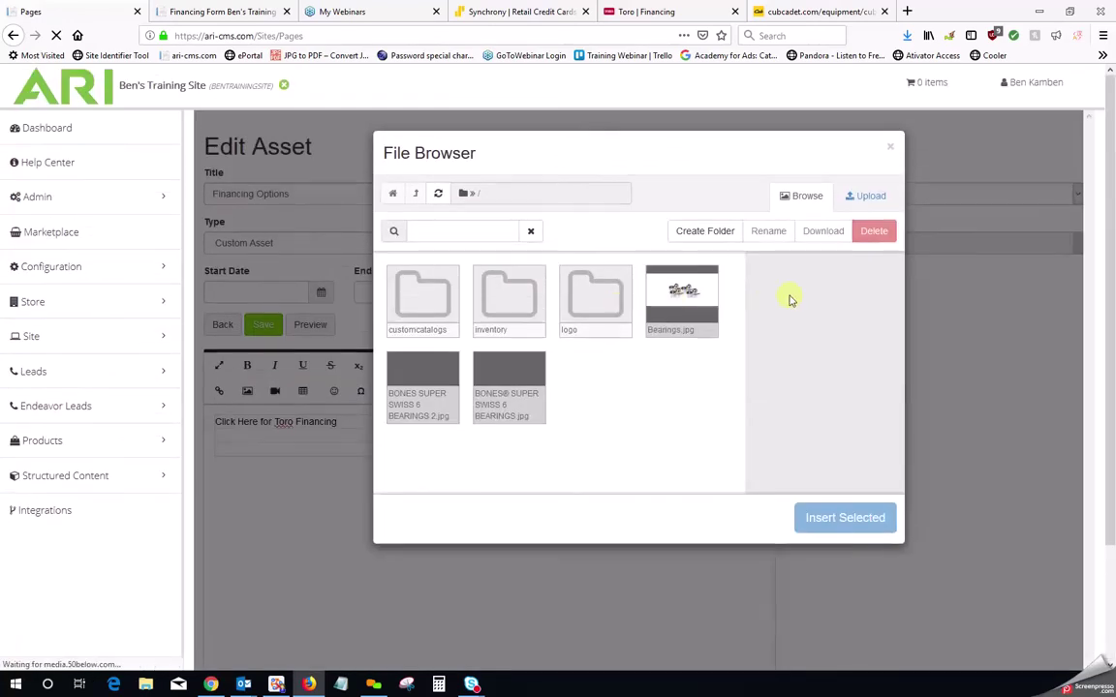
click(858, 198)
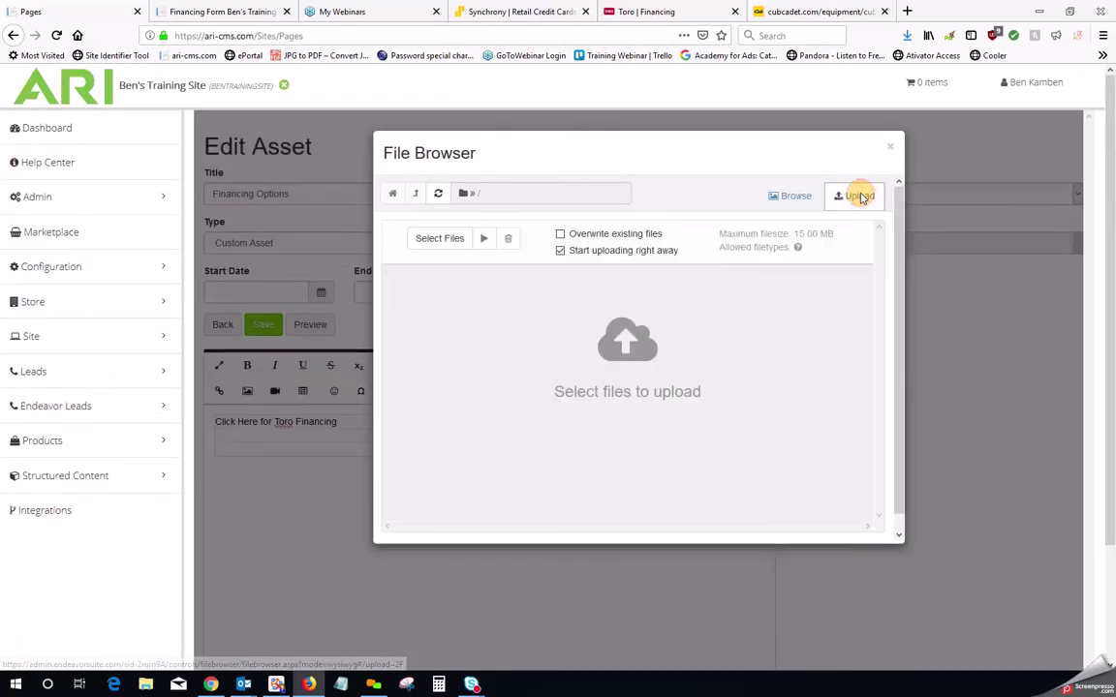
click(438, 238)
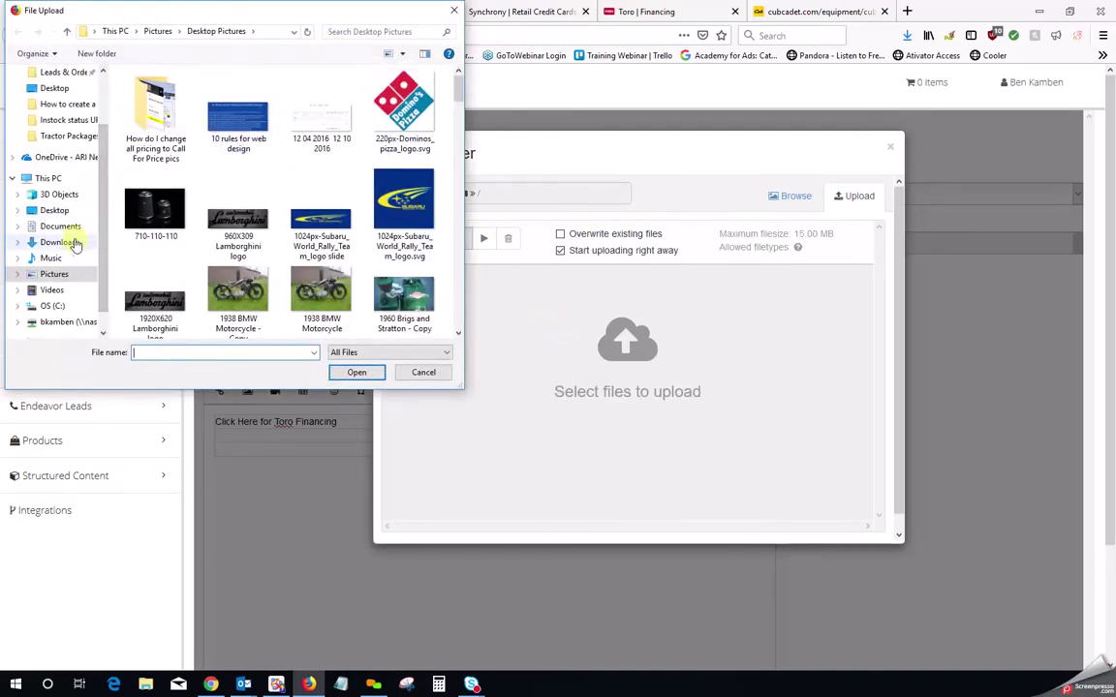
click(37, 276)
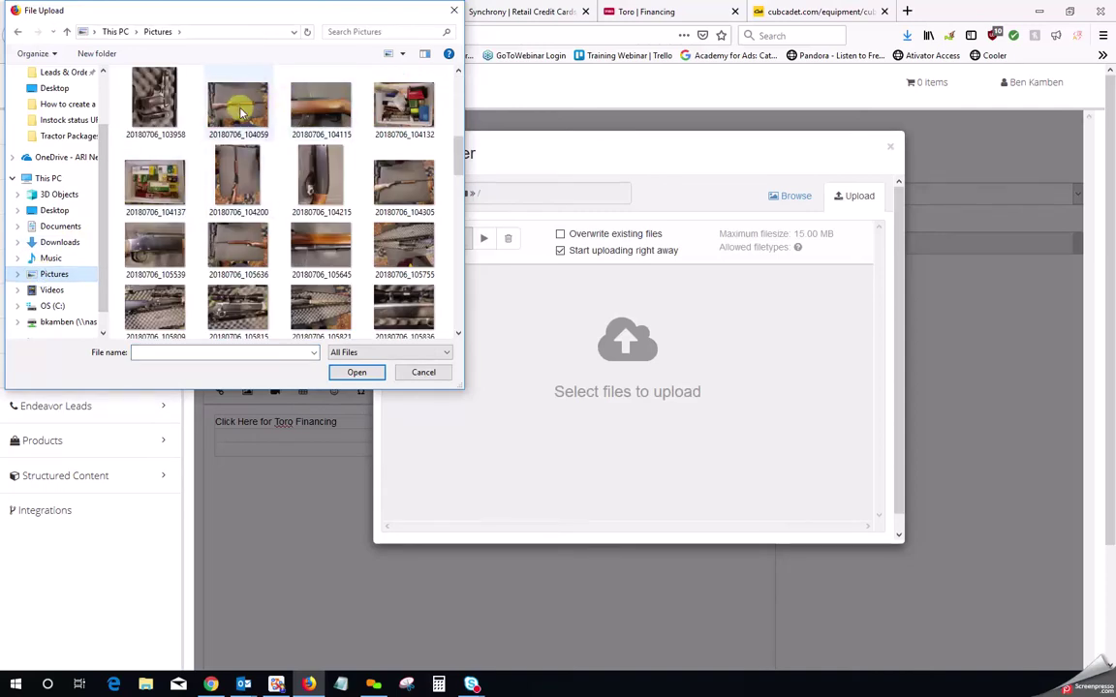
click(357, 30)
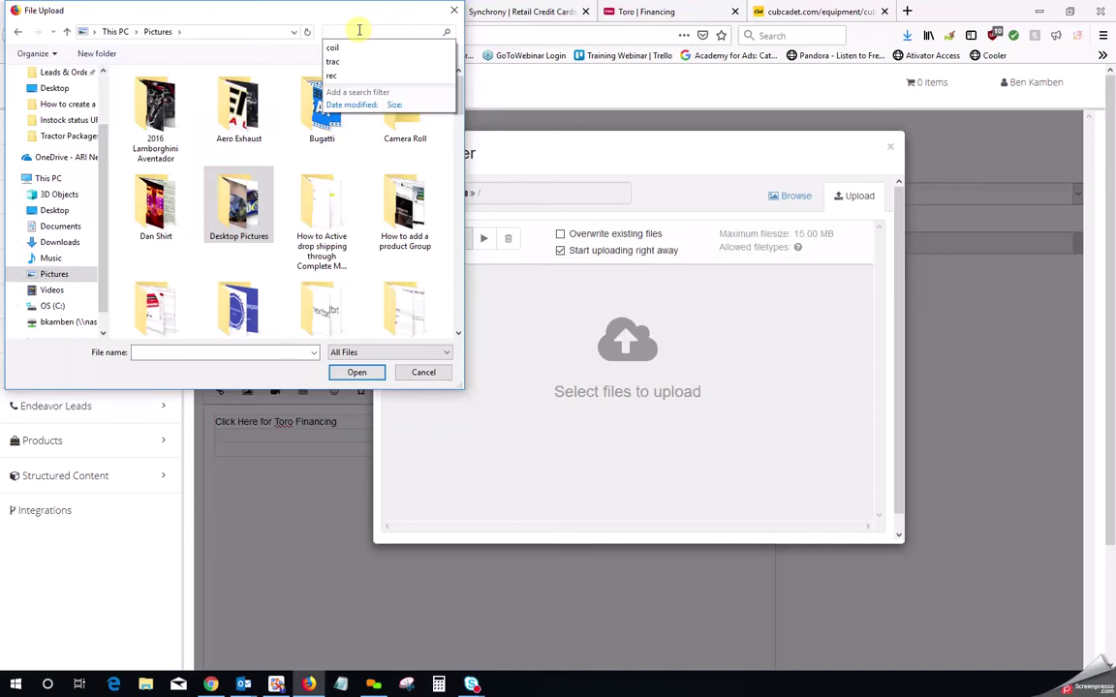
text(toro)
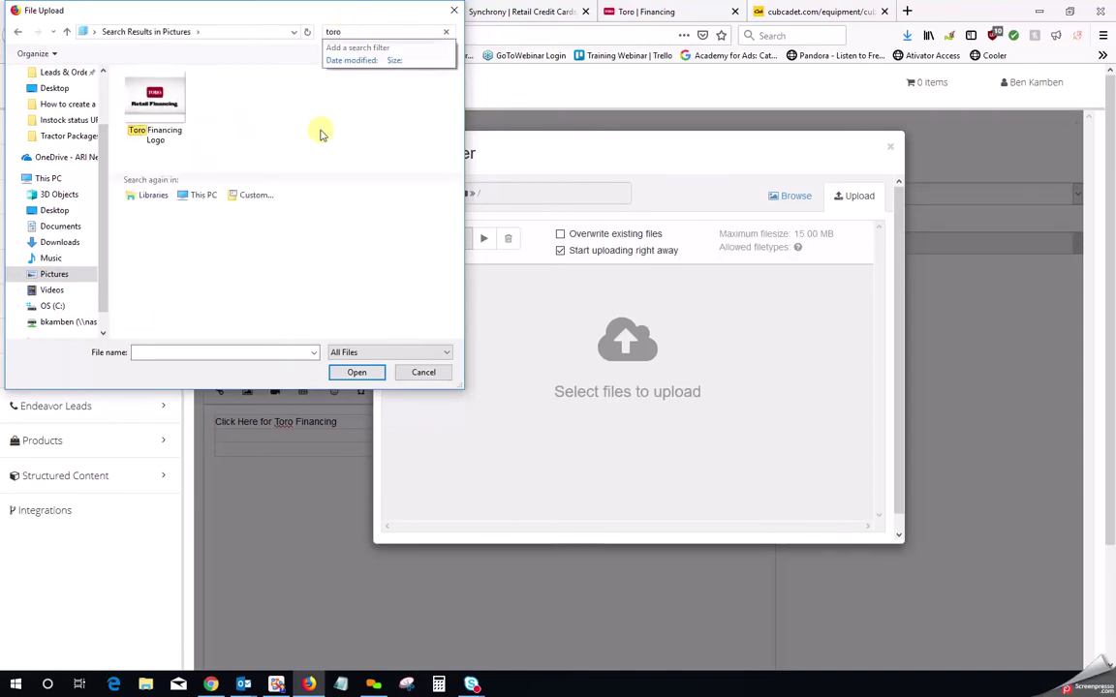
click(150, 97)
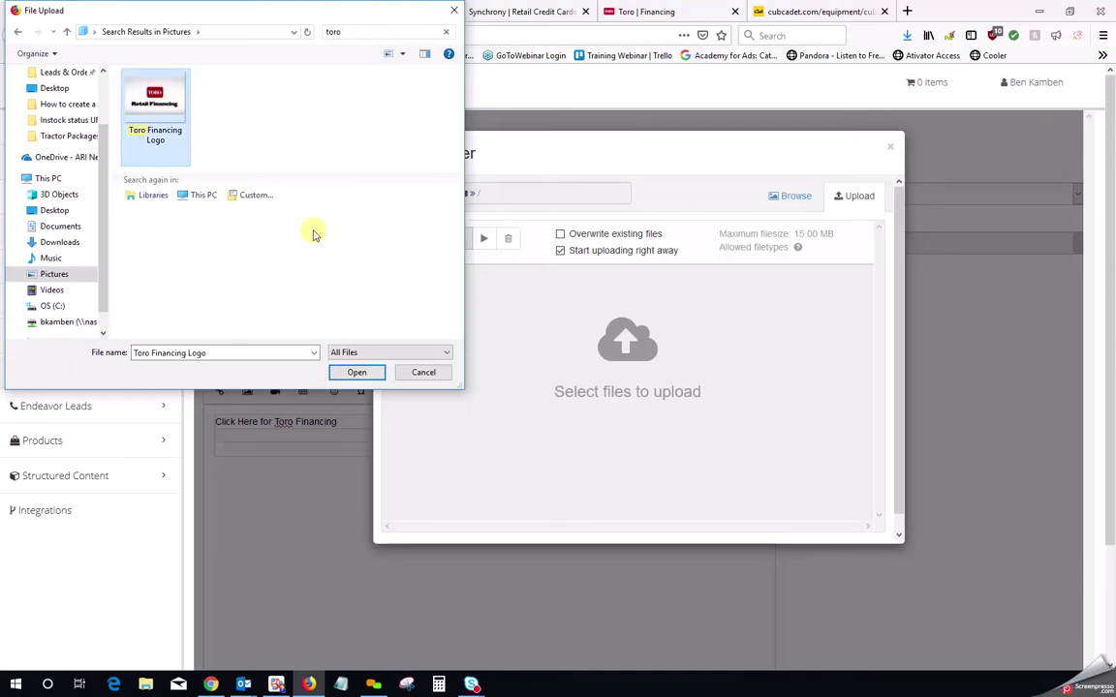
click(357, 372)
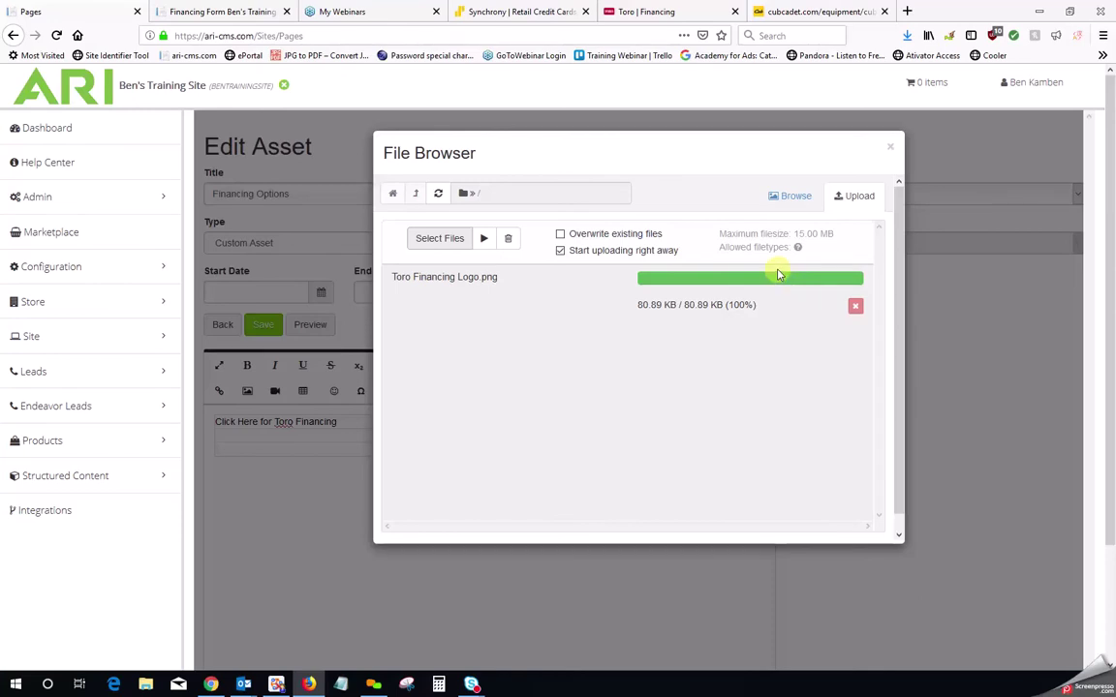
click(799, 199)
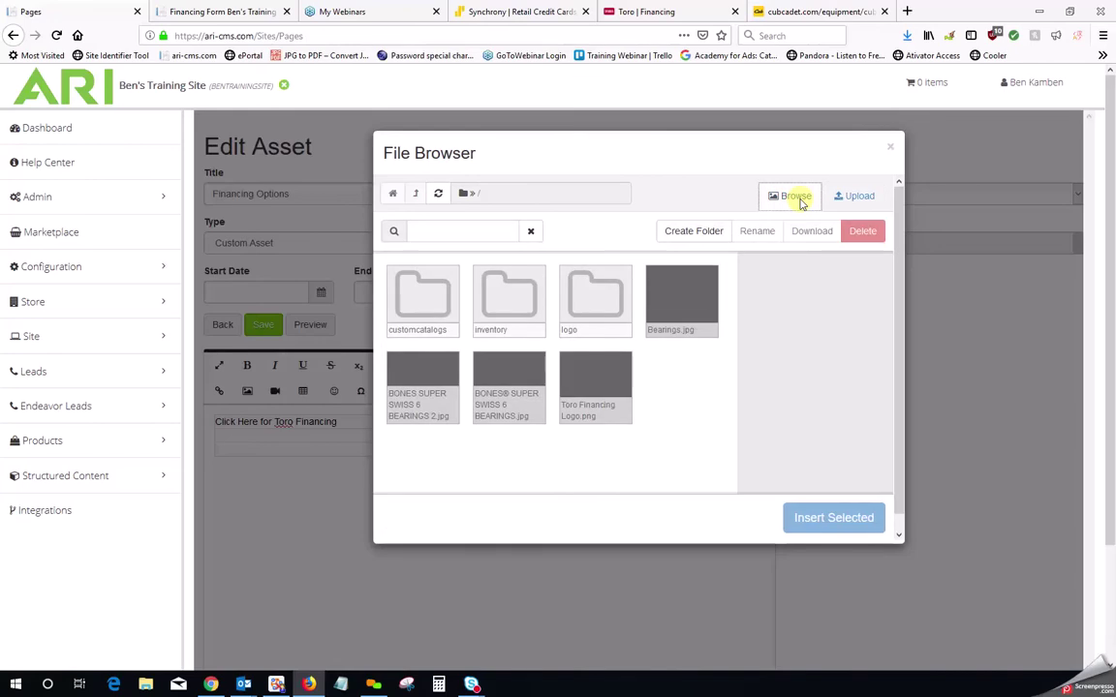
Step: Insert Toro Financing Logo.png into the second cell of the table's first row at 180 × 154 px
click(581, 395)
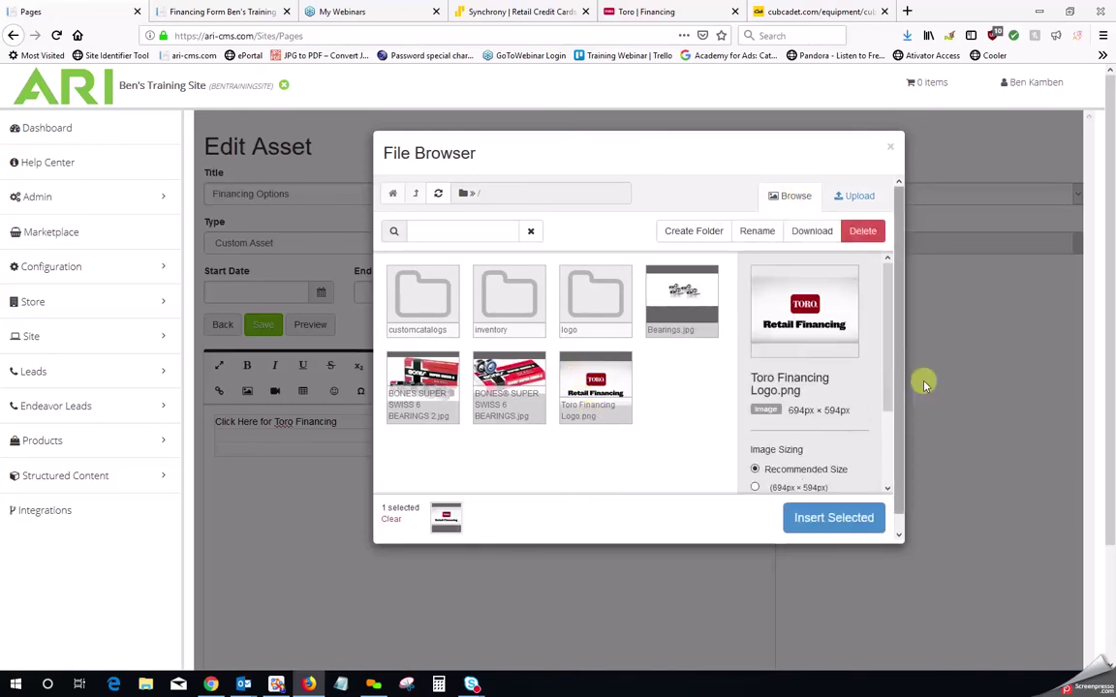
drag(886, 286, 902, 374)
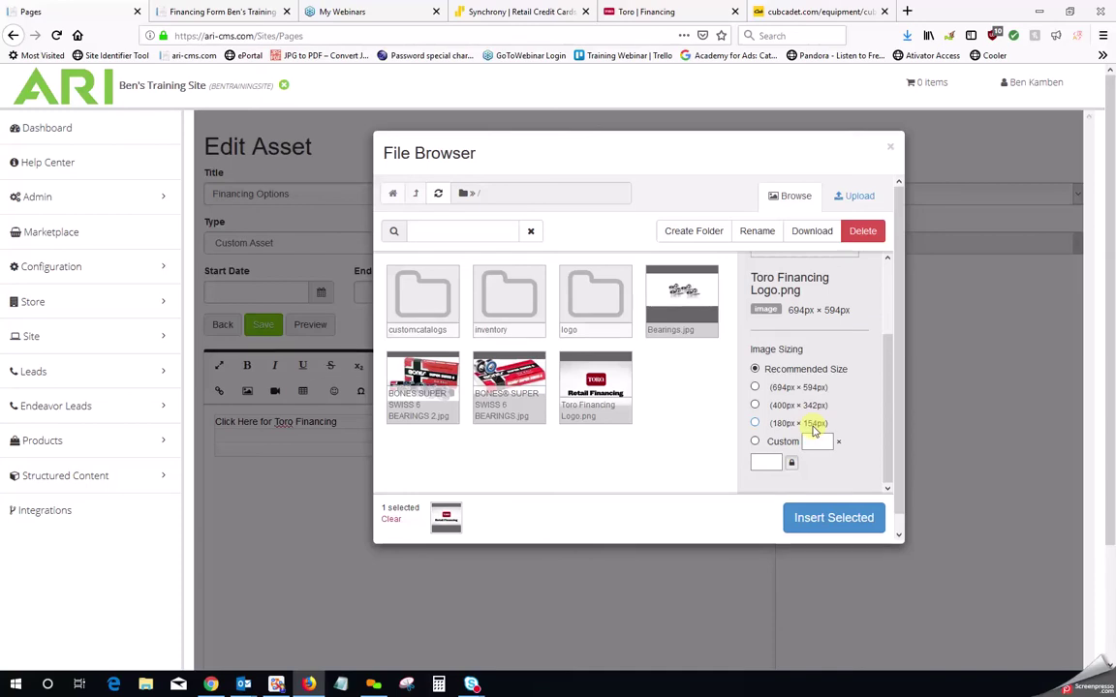
click(755, 423)
click(824, 520)
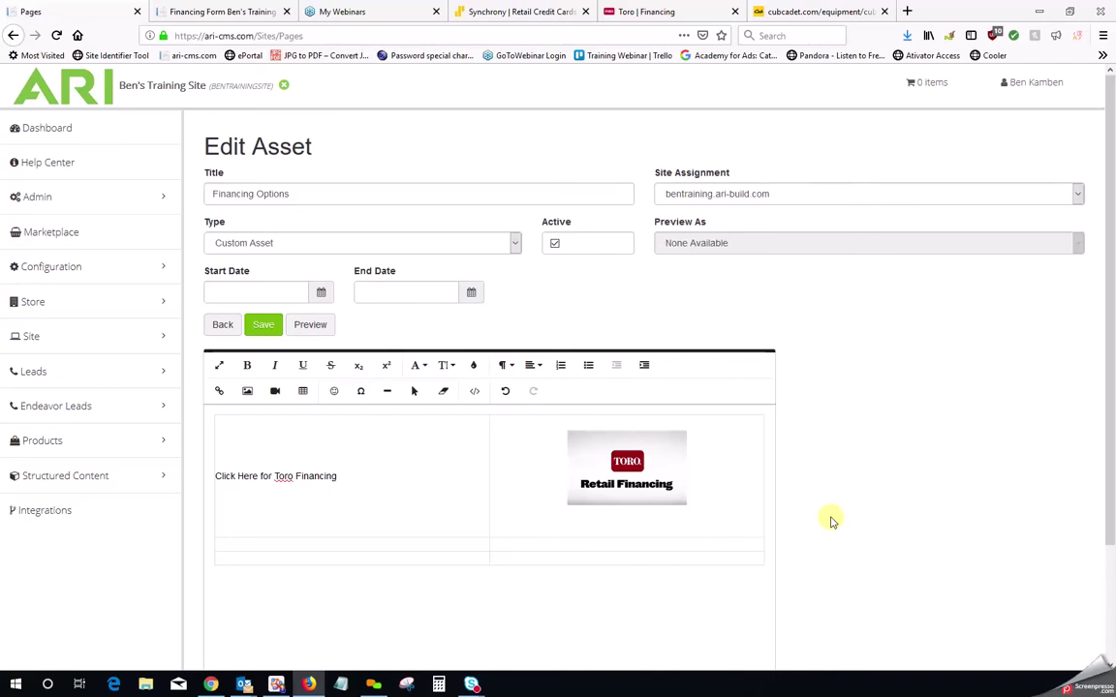
click(630, 469)
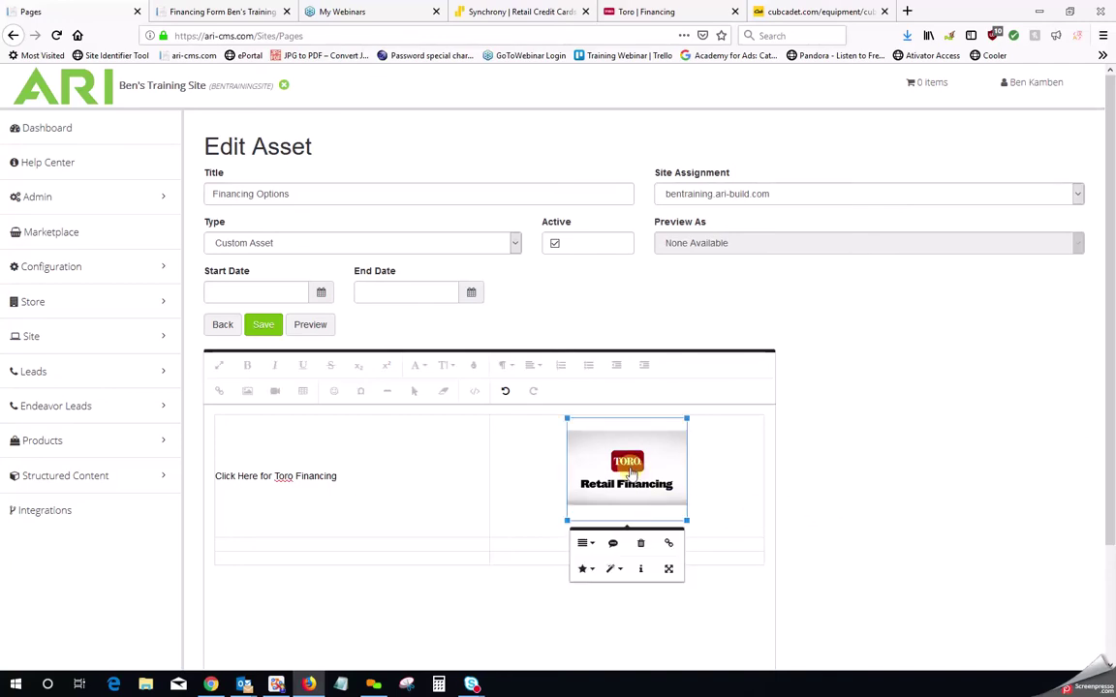
click(669, 548)
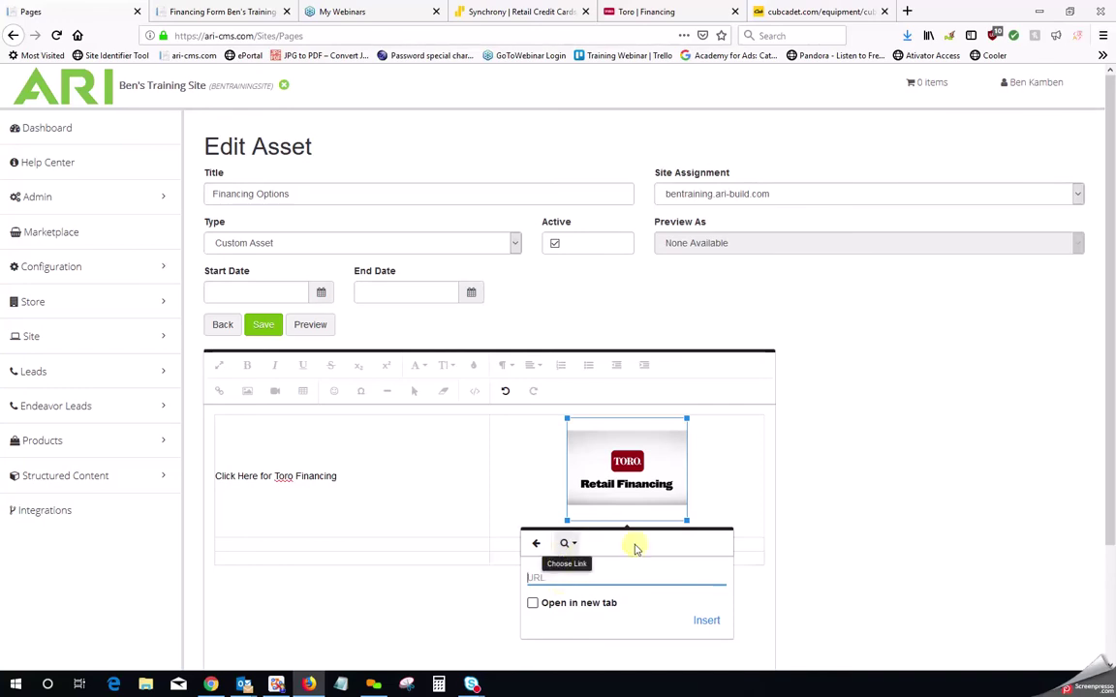
click(664, 12)
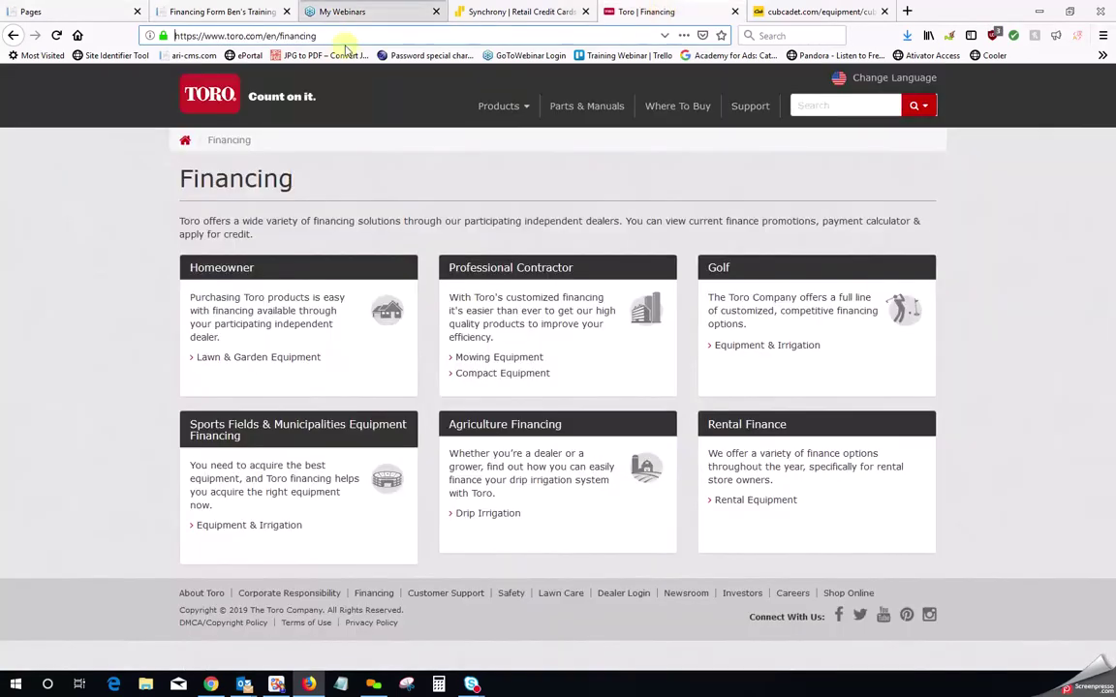
click(296, 35)
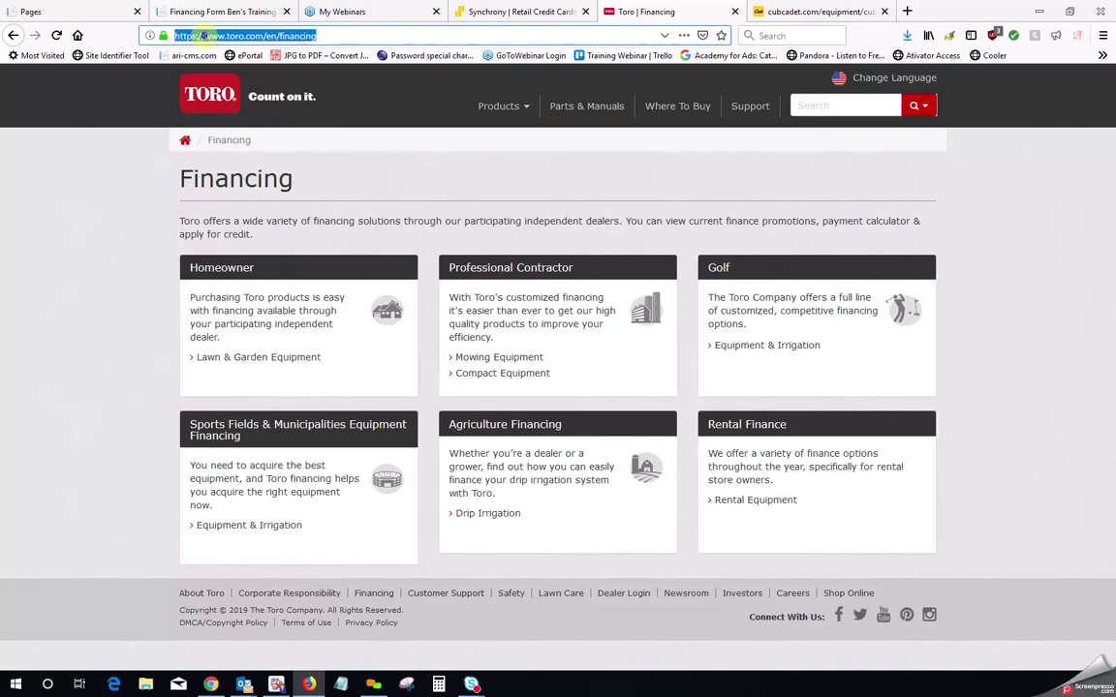
right_click(237, 36)
click(237, 79)
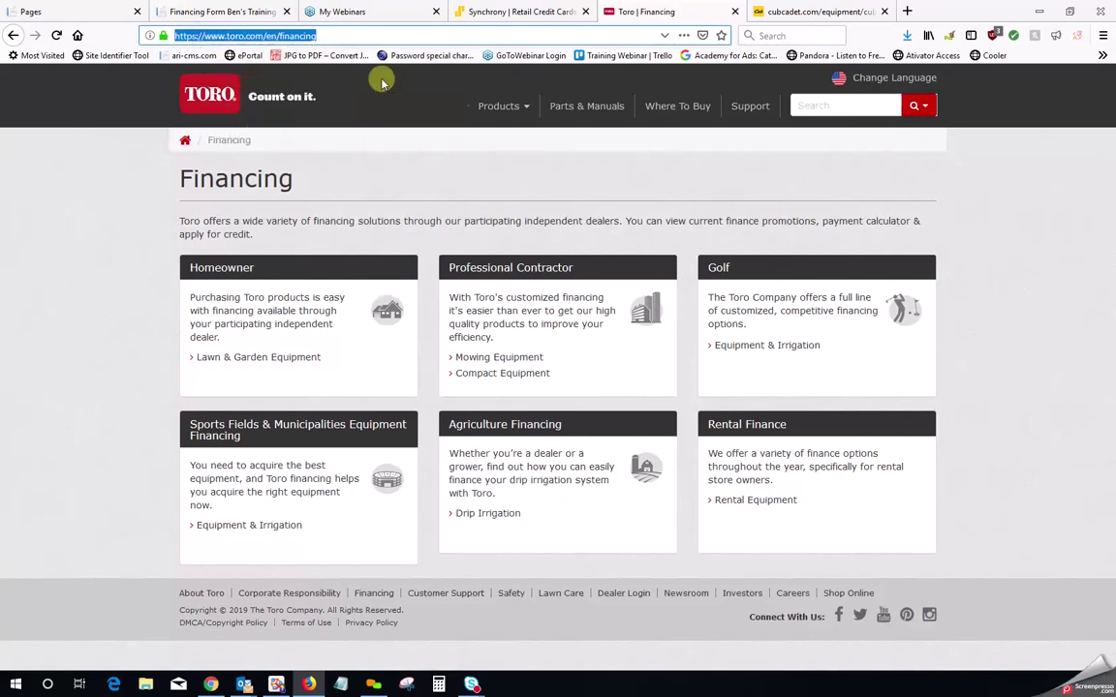
click(92, 13)
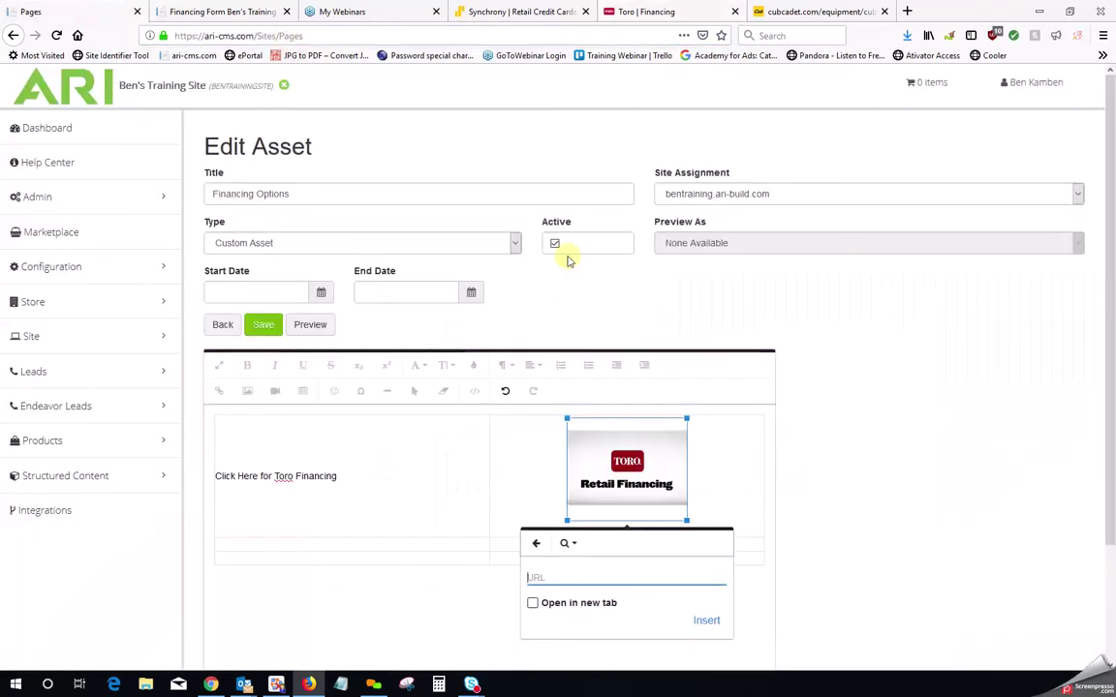
right_click(556, 576)
click(610, 469)
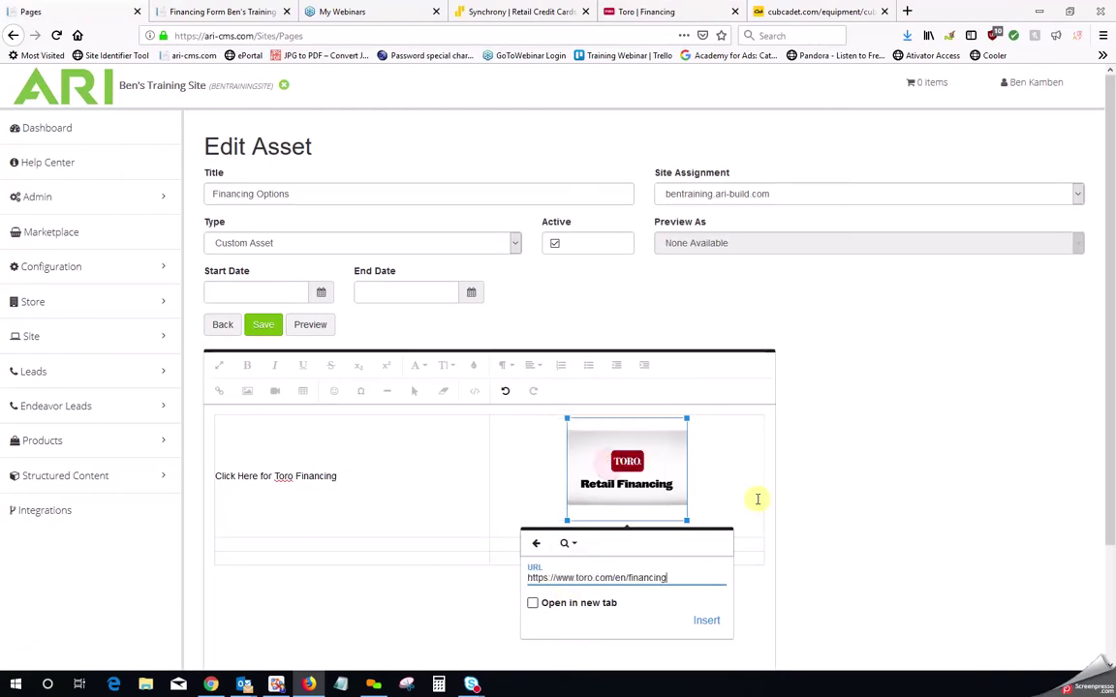
click(706, 622)
click(729, 483)
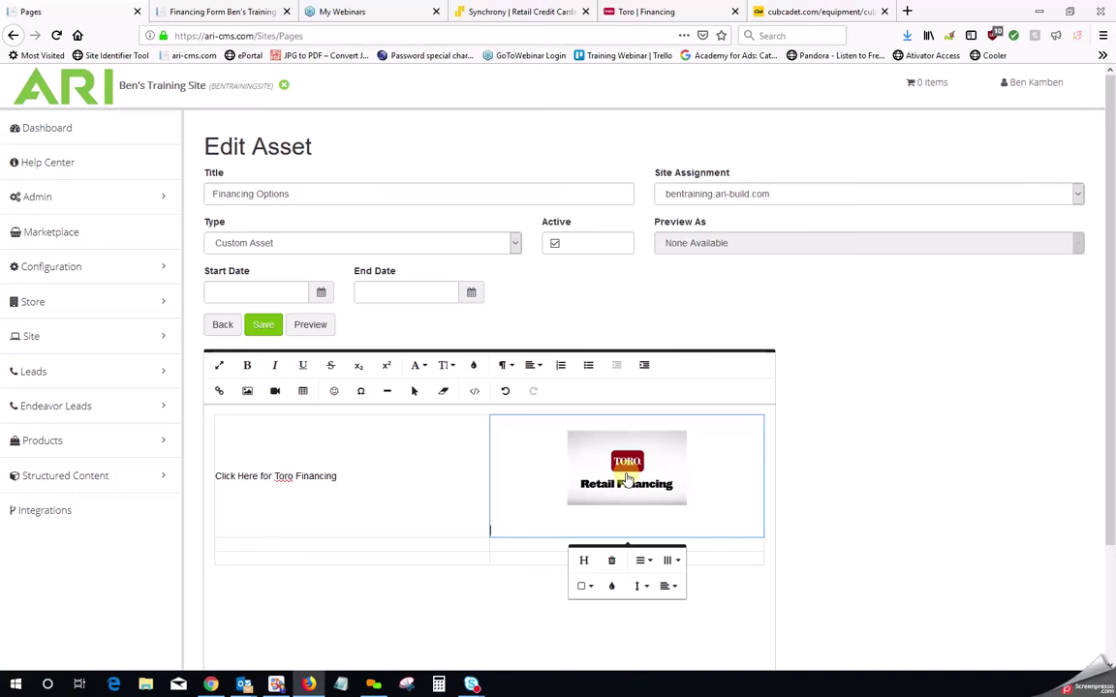
click(862, 452)
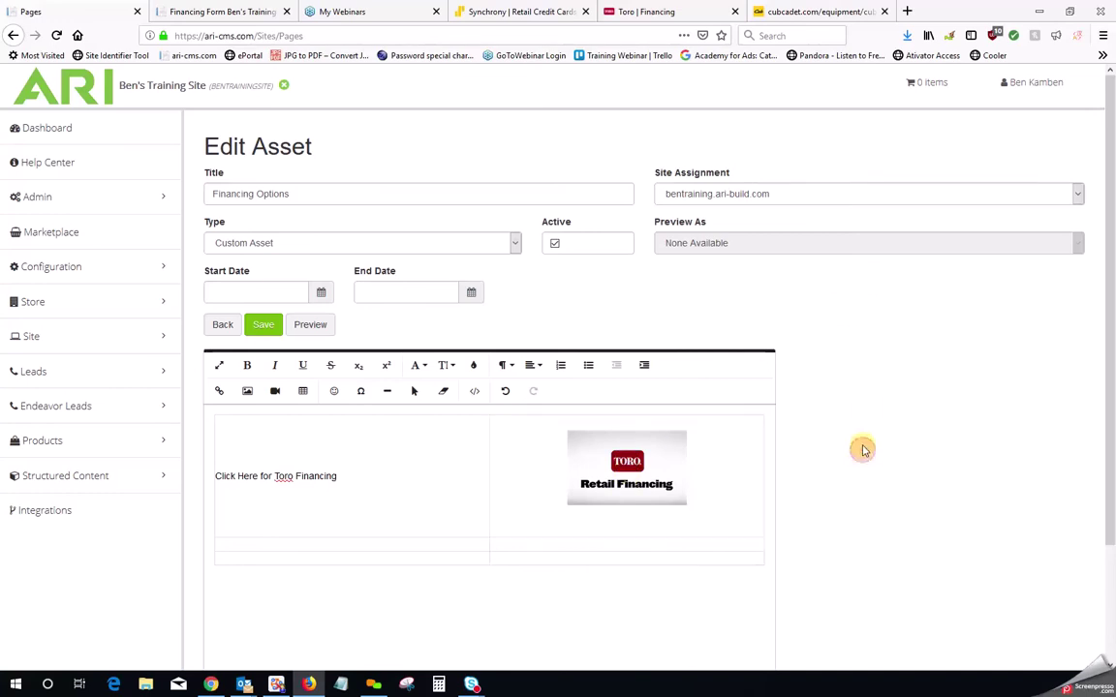
Step: Enter "Click Her for Synchroncy Financing" in the first cell of the table's second row
scroll(862, 452, down, 3)
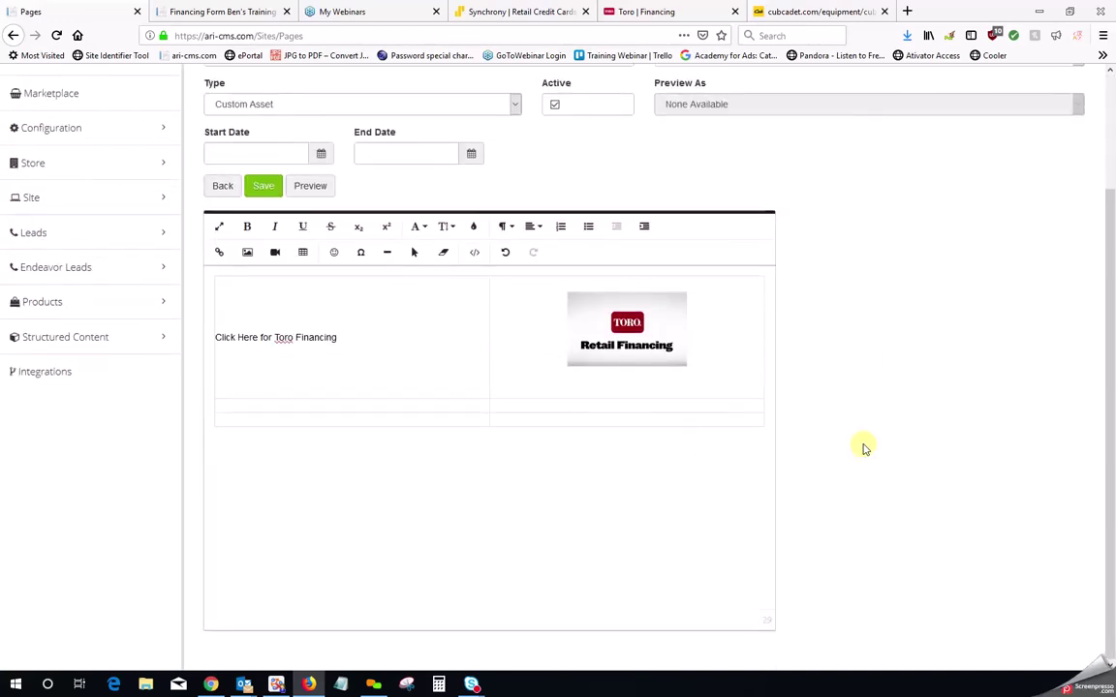
click(293, 406)
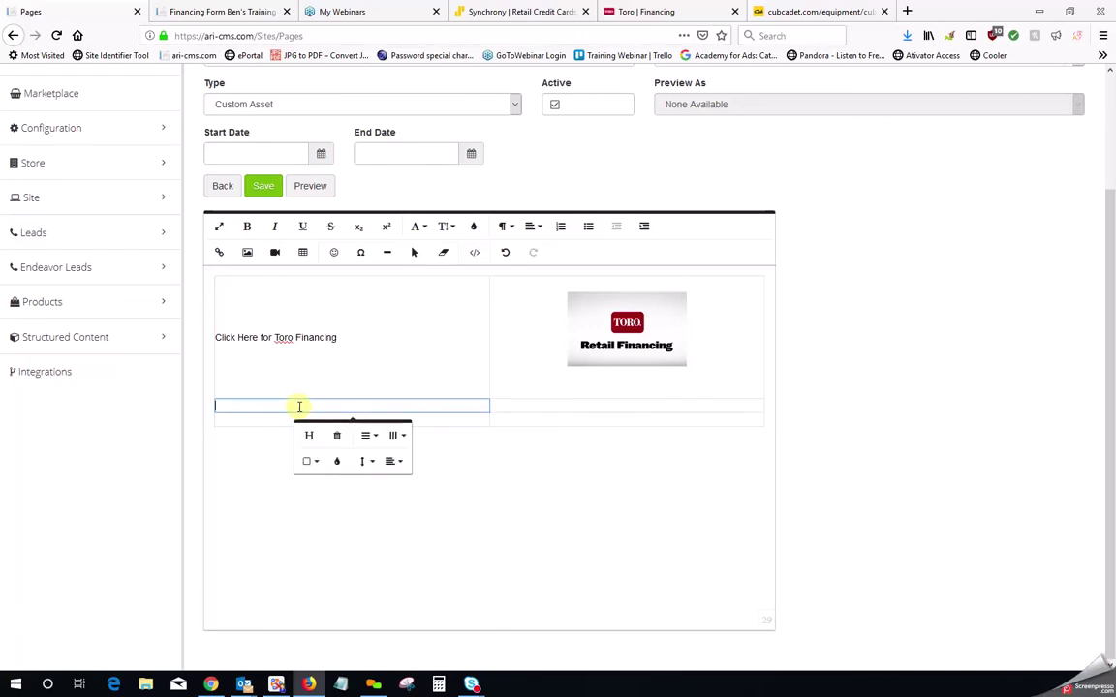
text(Click Her for Syn)
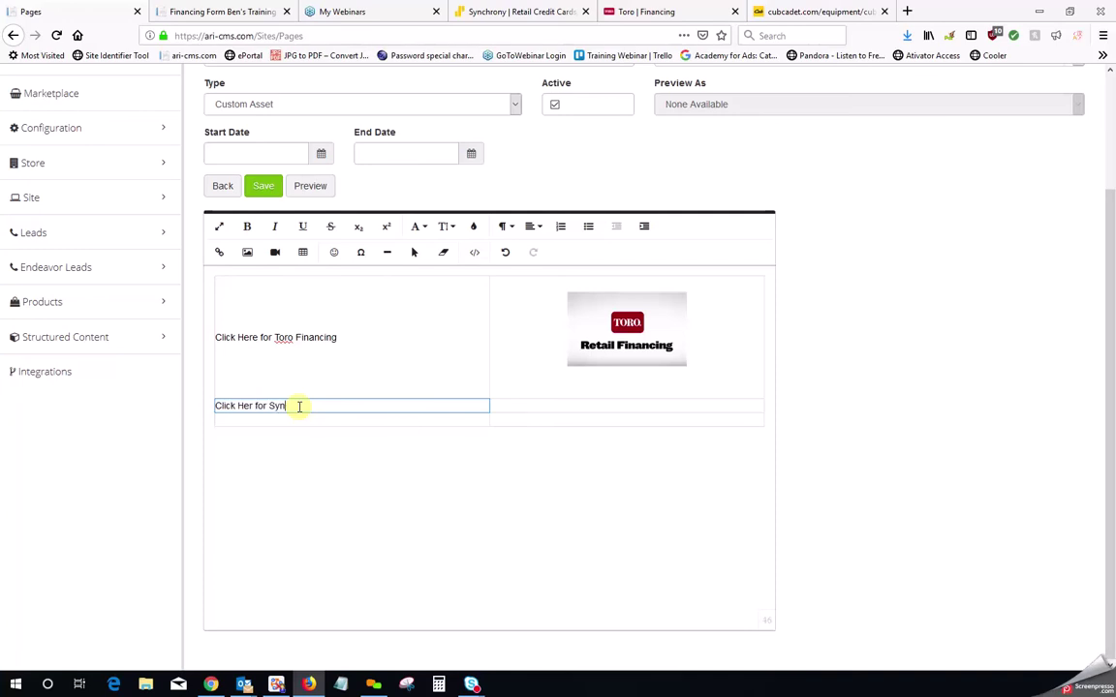
click(299, 406)
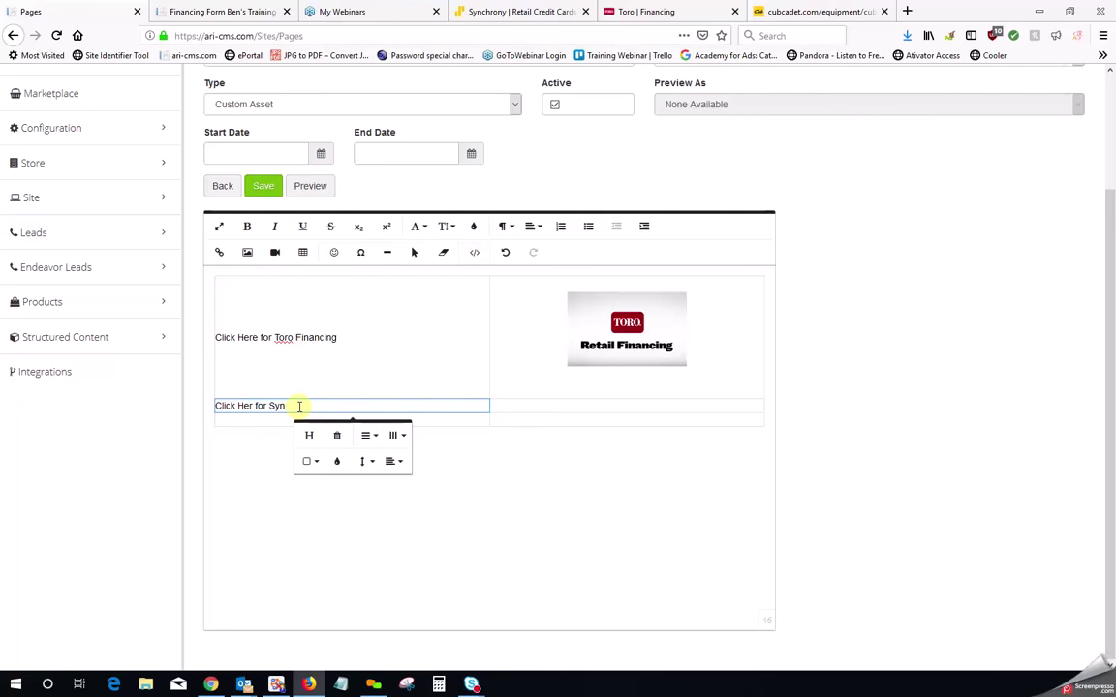
text(ch)
click(299, 406)
text(roncy)
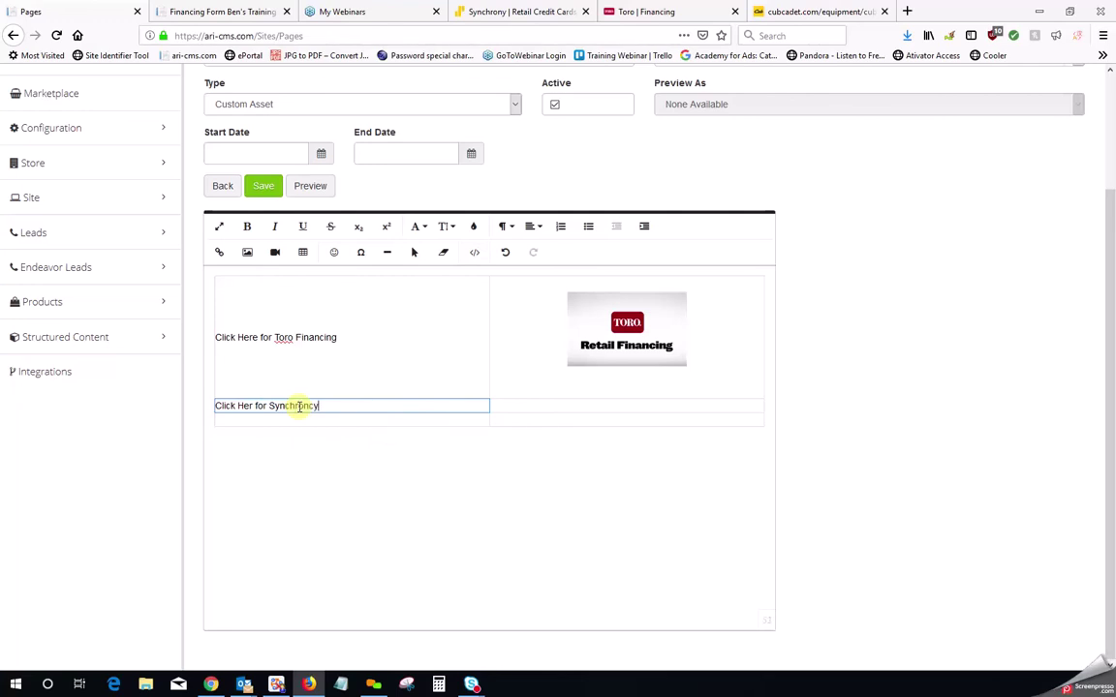
text( Financing)
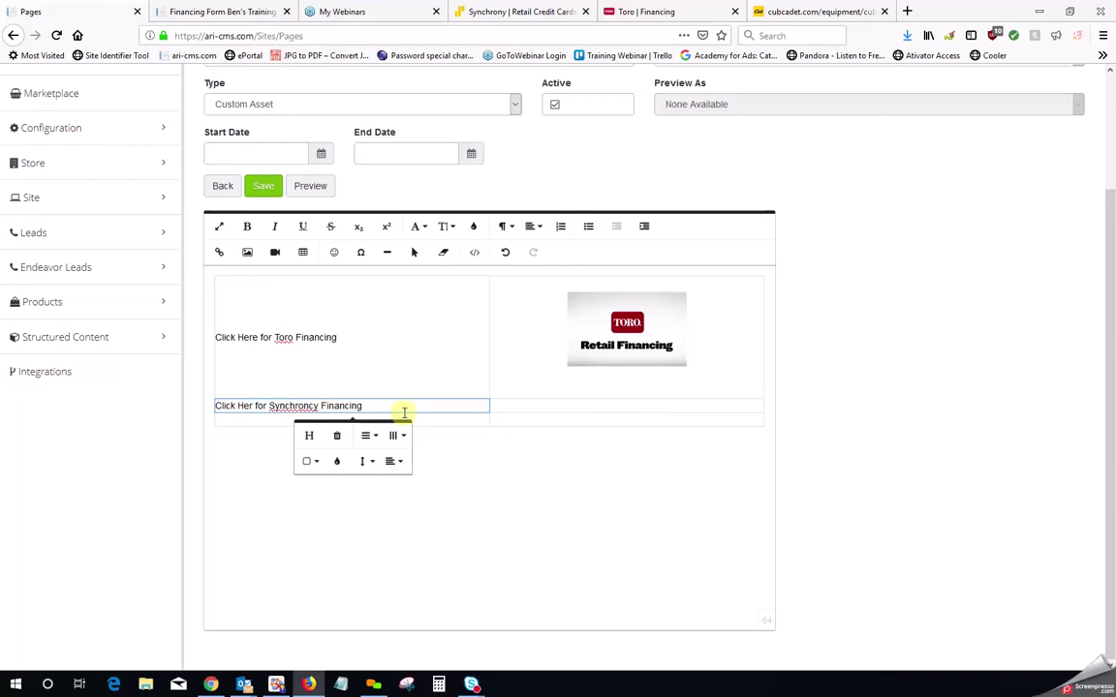
Step: For the second cell of the table's second row, upload Synchrony_Logo.jpg from Pictures and return to the site's file list
click(564, 406)
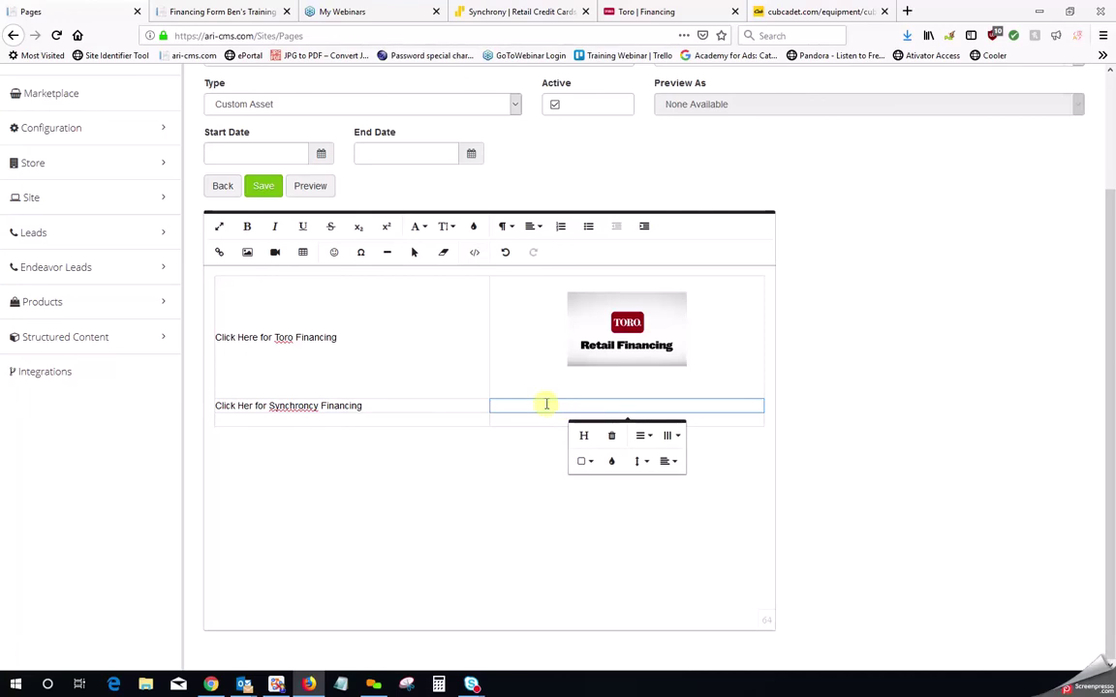
click(248, 253)
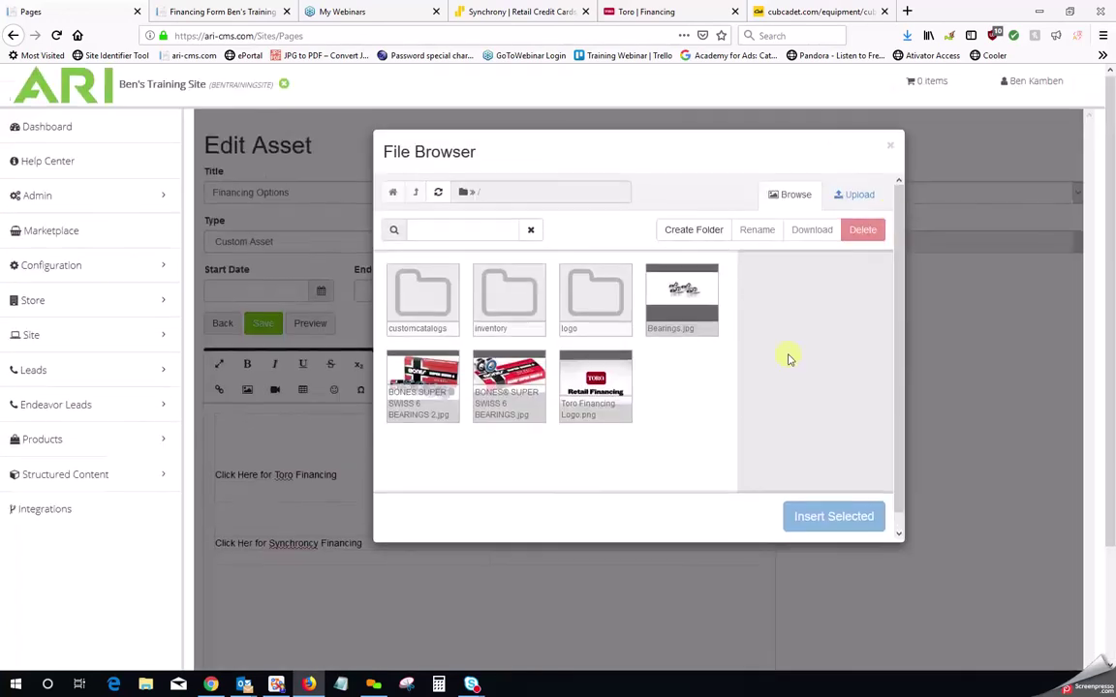
click(863, 199)
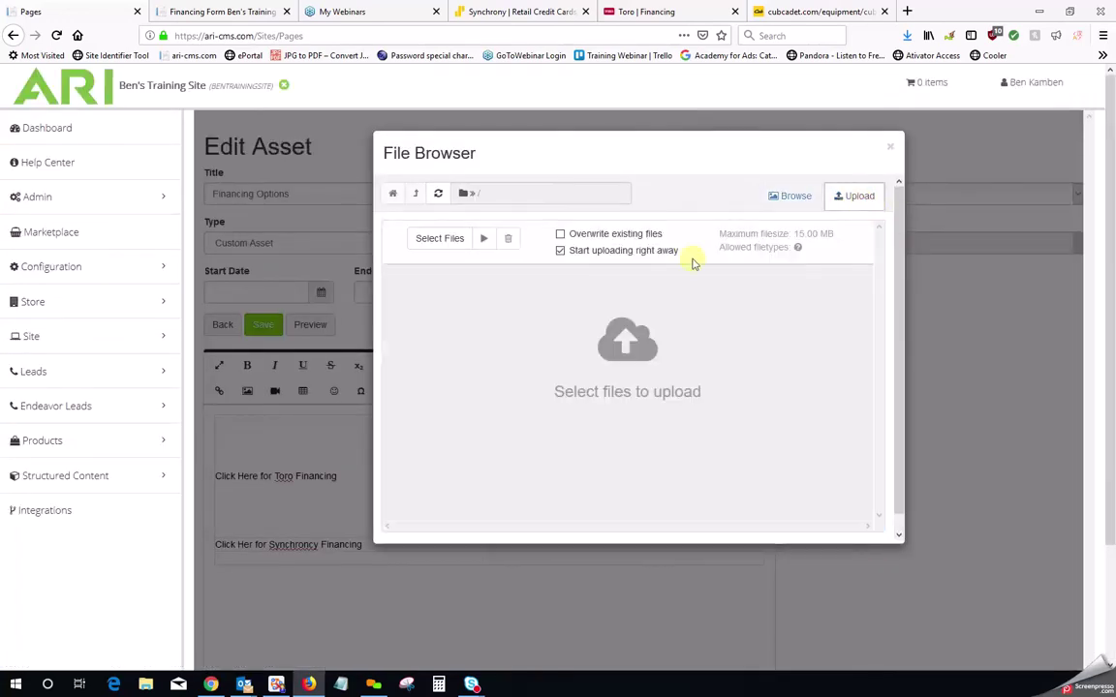
click(435, 242)
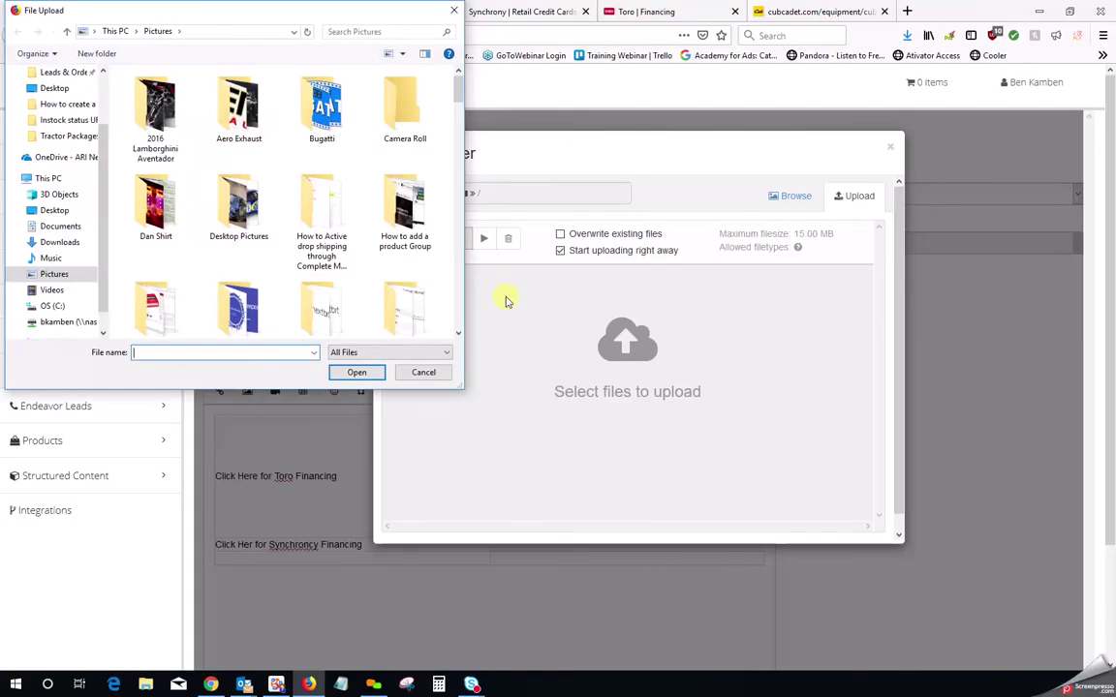
click(379, 33)
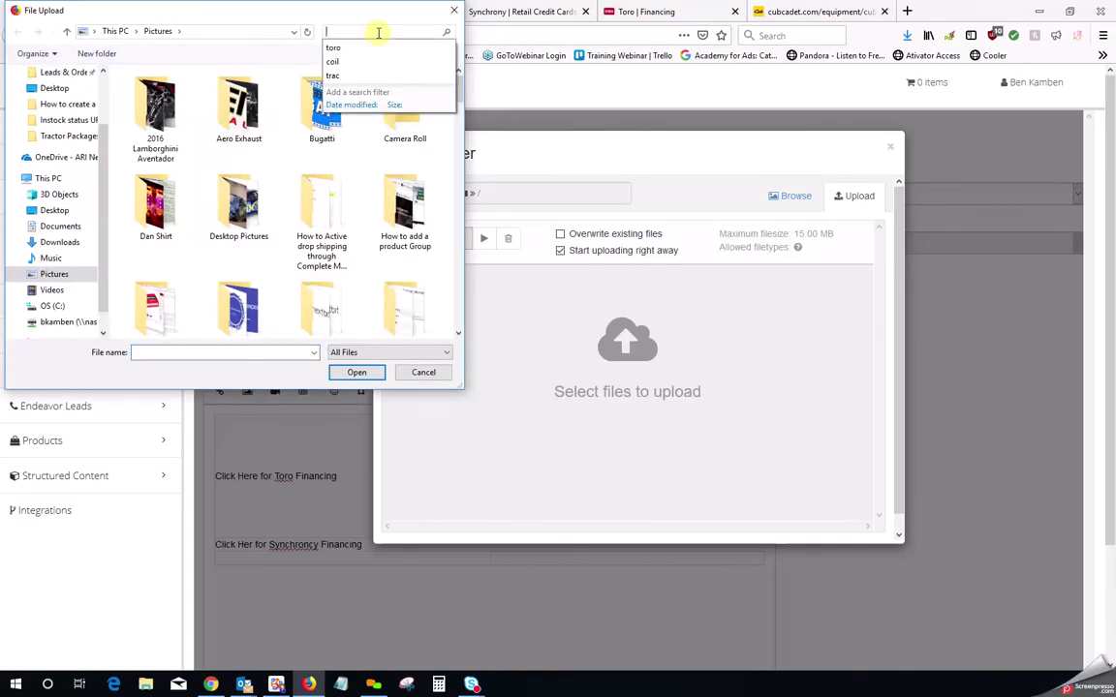
text(syn)
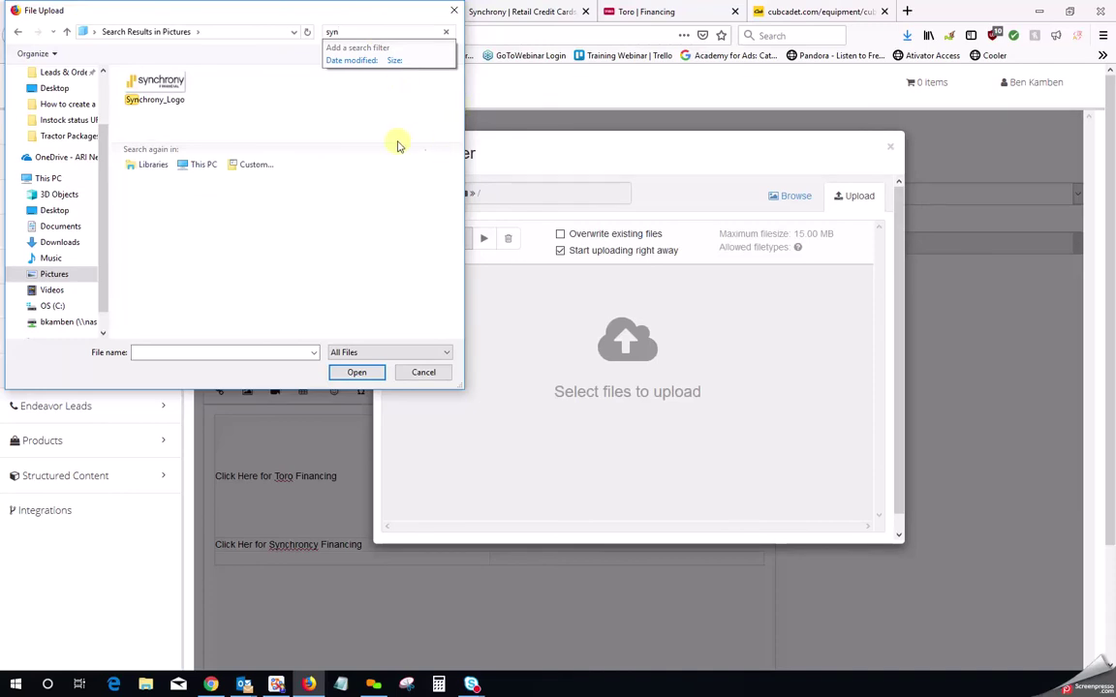
click(160, 85)
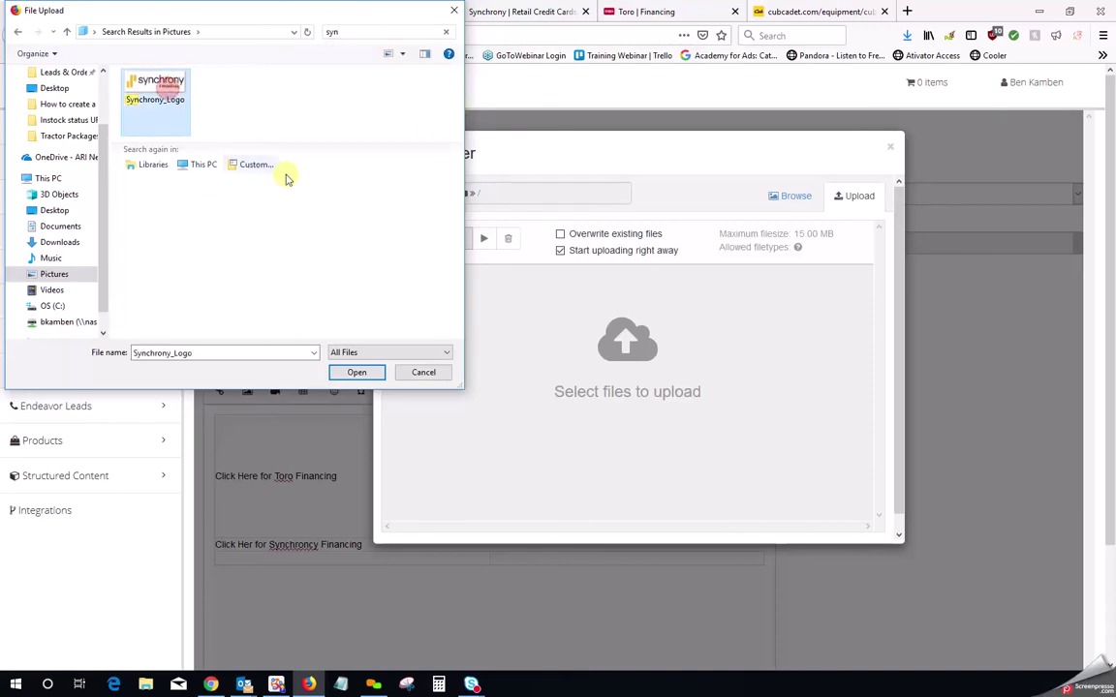
click(358, 373)
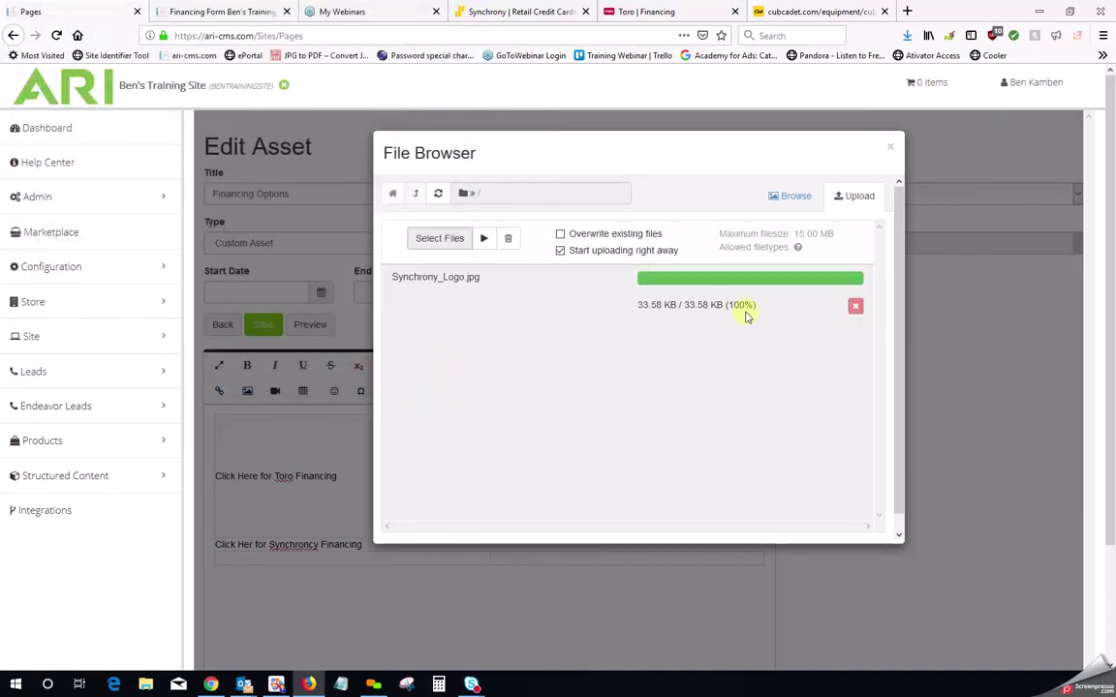
click(792, 197)
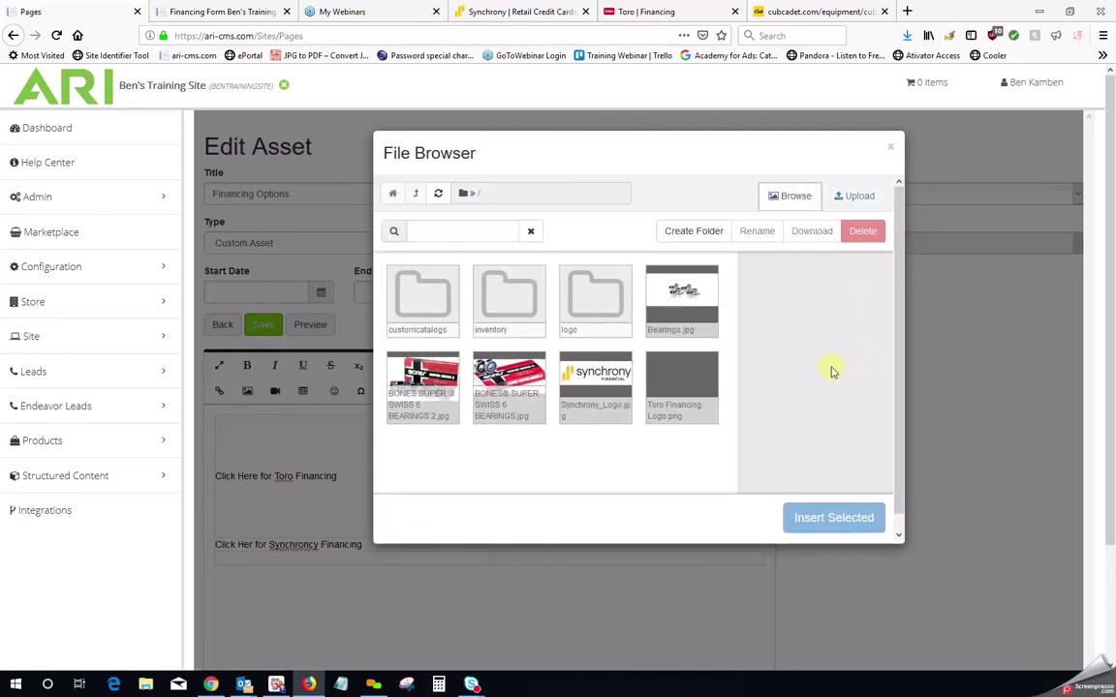
Step: Insert Synchrony_Logo.jpg into the second row's second cell at 180 × 61 px
click(598, 378)
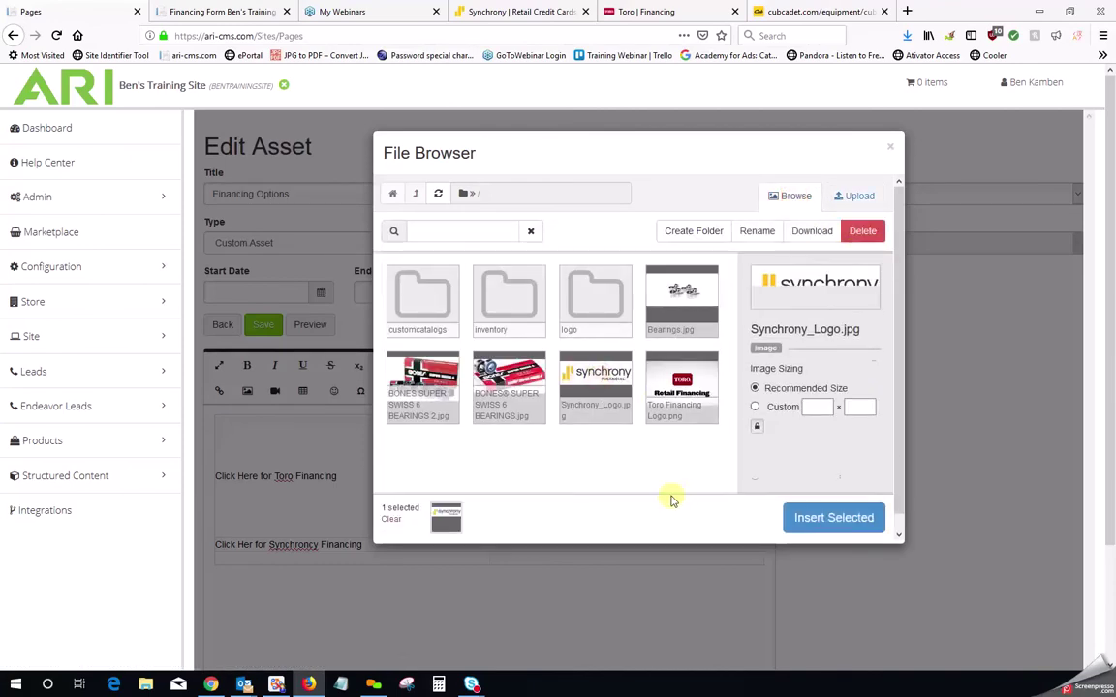
click(886, 366)
drag(886, 367, 885, 428)
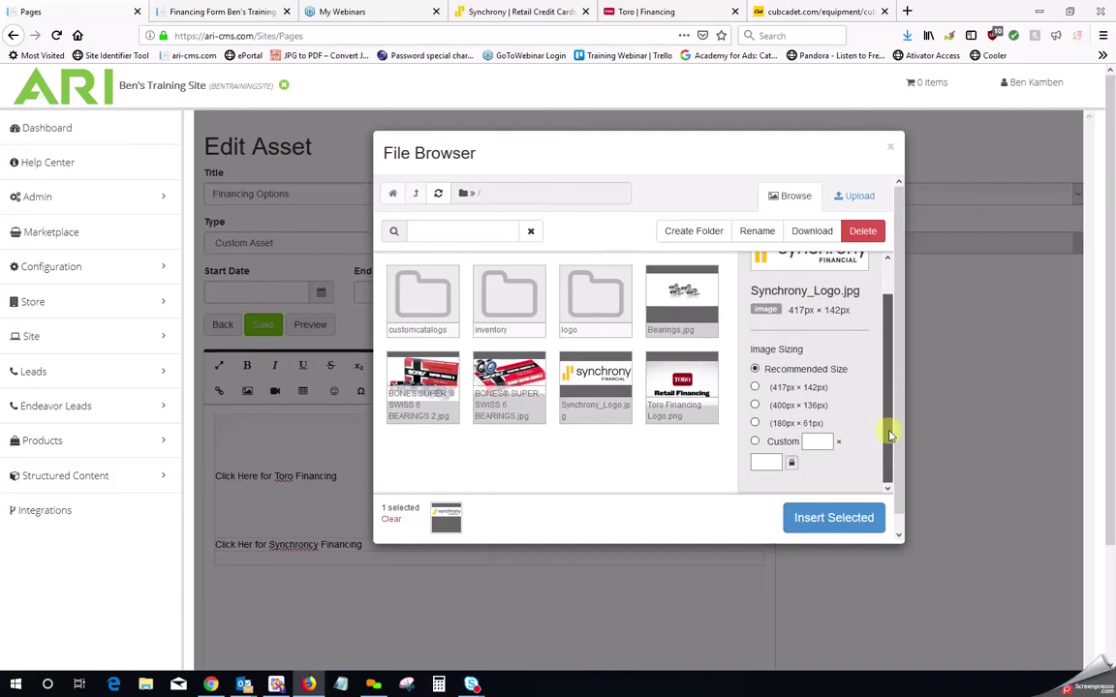
click(756, 425)
click(853, 536)
scroll(765, 513, down, 1)
scroll(766, 514, down, 2)
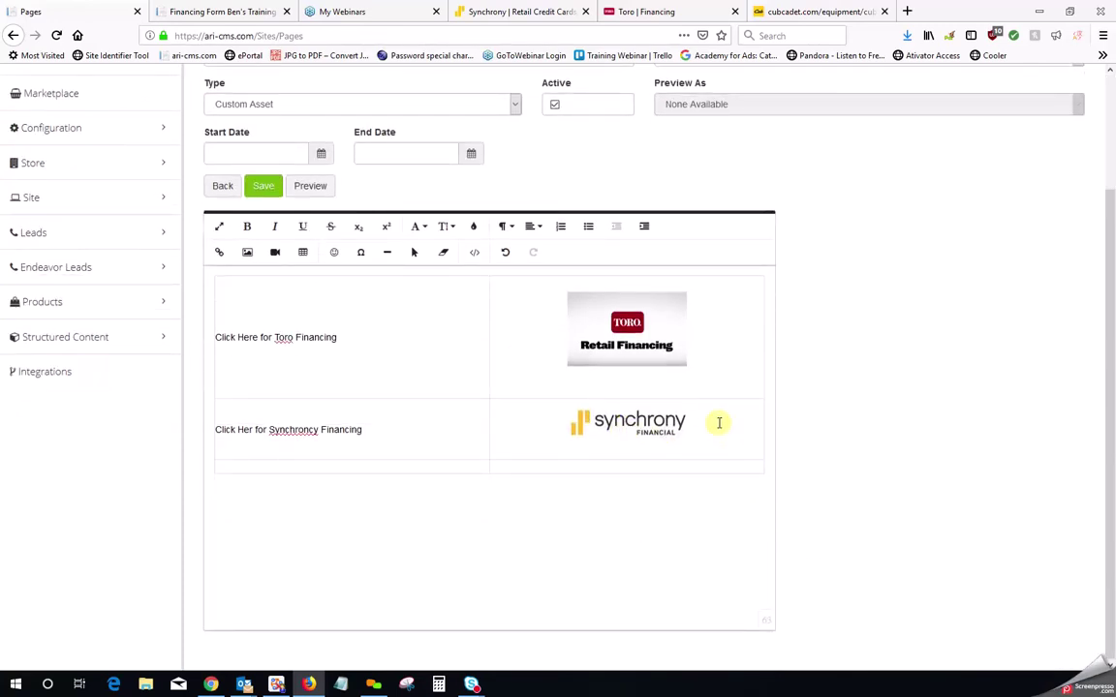
click(633, 428)
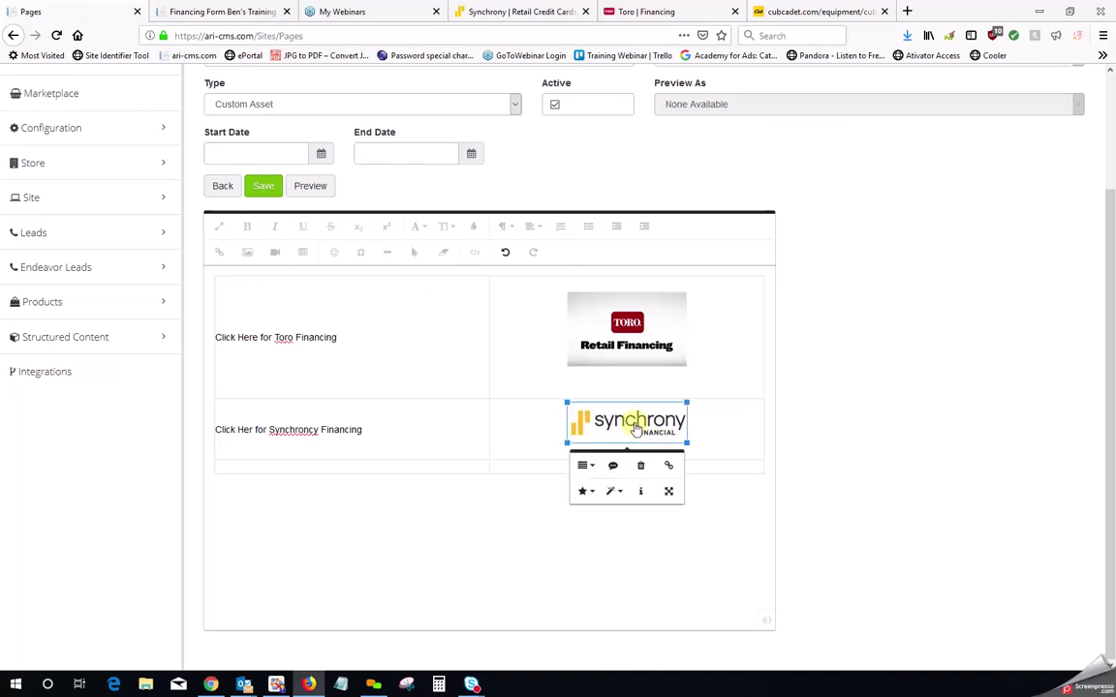
click(667, 468)
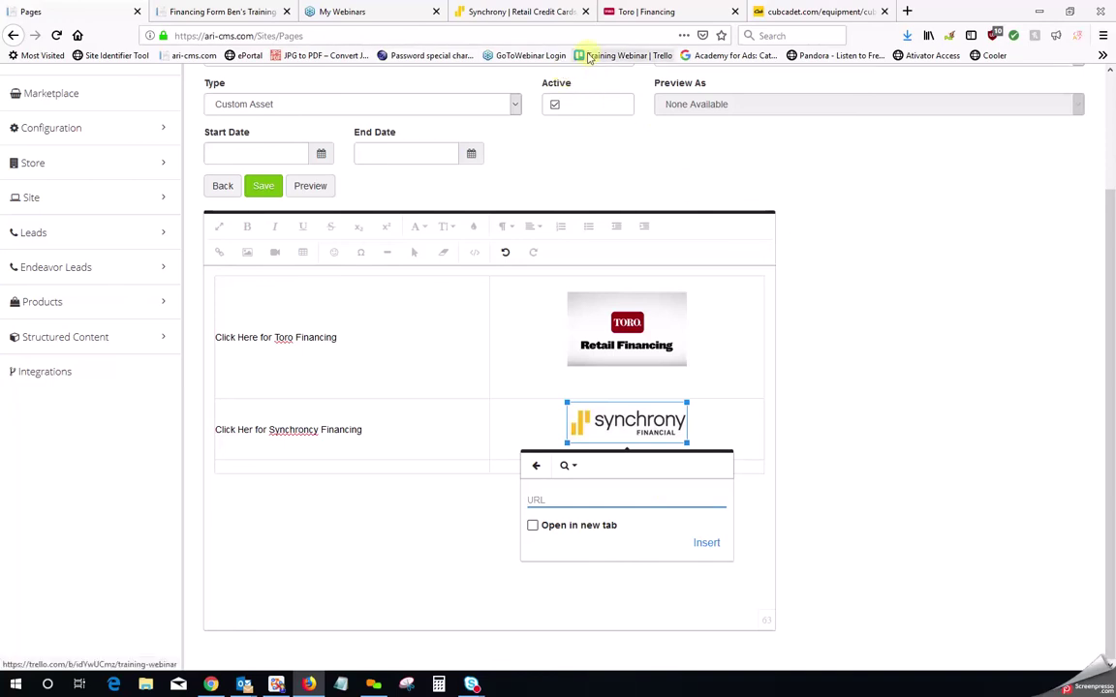
click(523, 11)
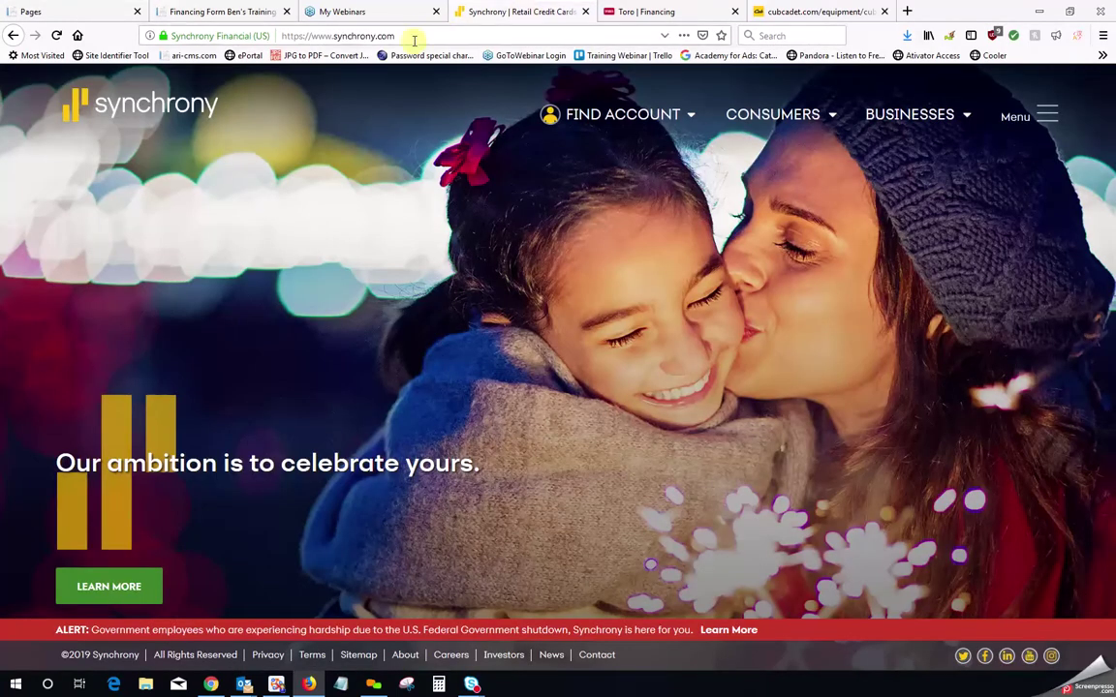
click(329, 36)
right_click(312, 39)
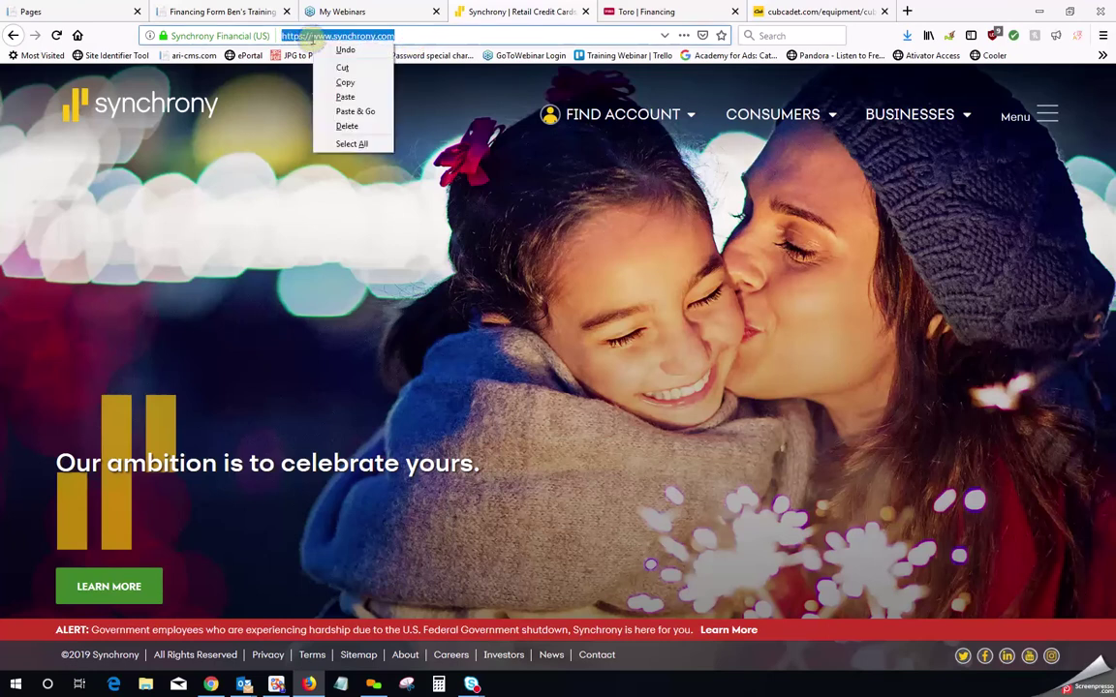
click(332, 80)
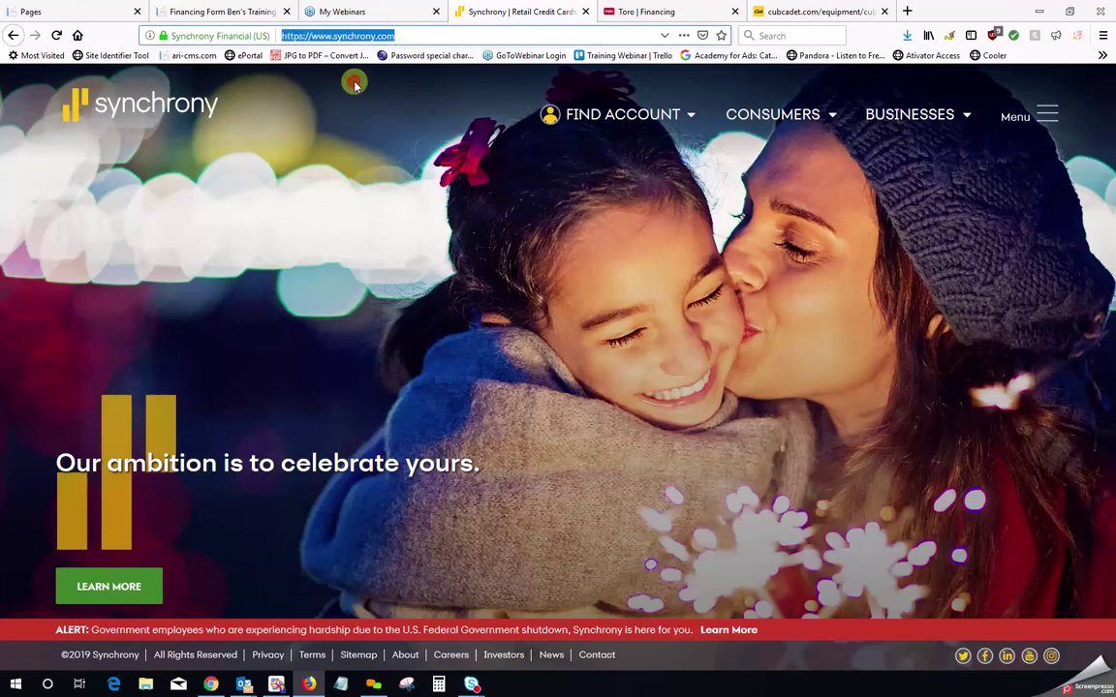
click(80, 10)
right_click(569, 499)
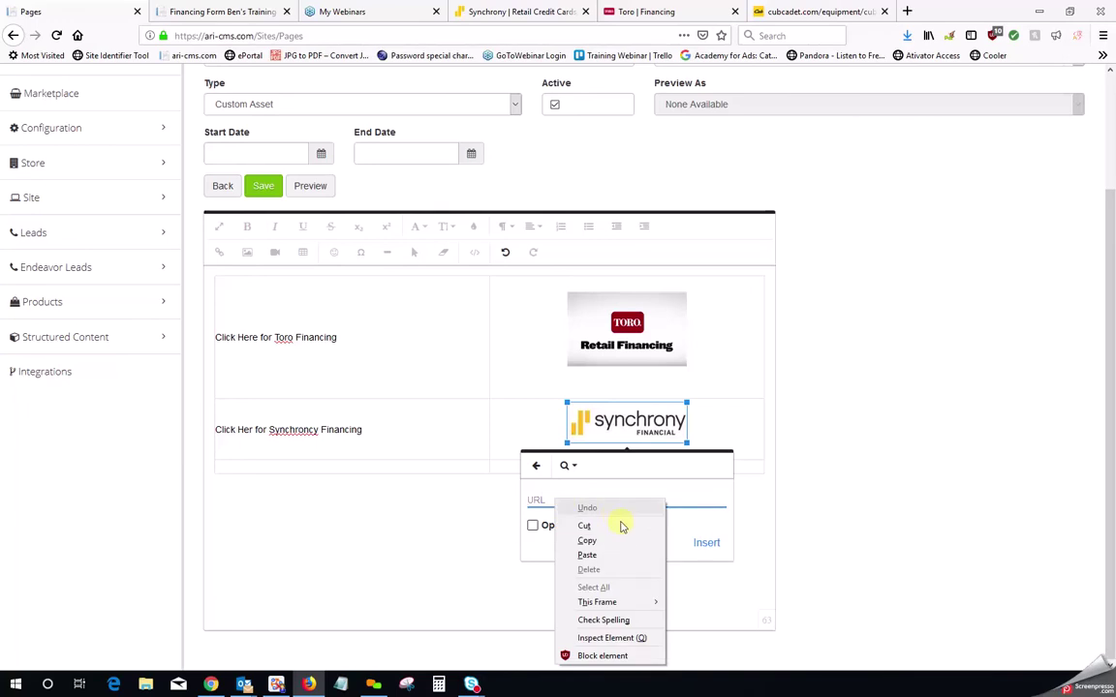
click(623, 555)
click(717, 550)
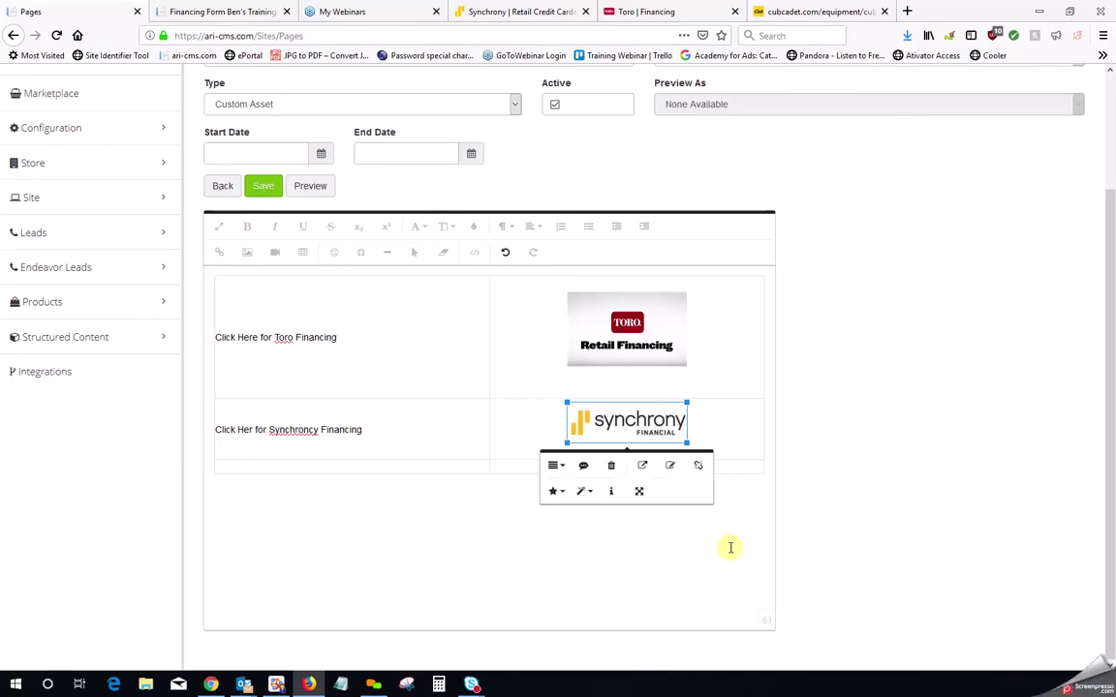
click(723, 429)
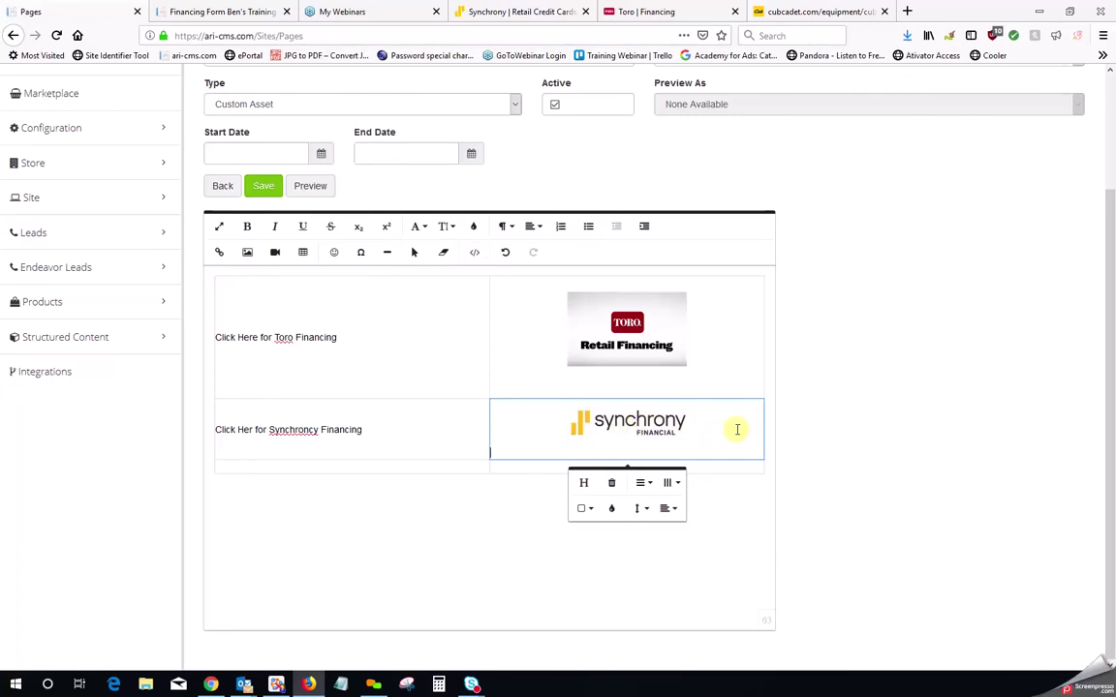
Step: Enter "Click Here for Cub Cadet Financing" in the first cell of the table's third row
click(461, 548)
click(272, 466)
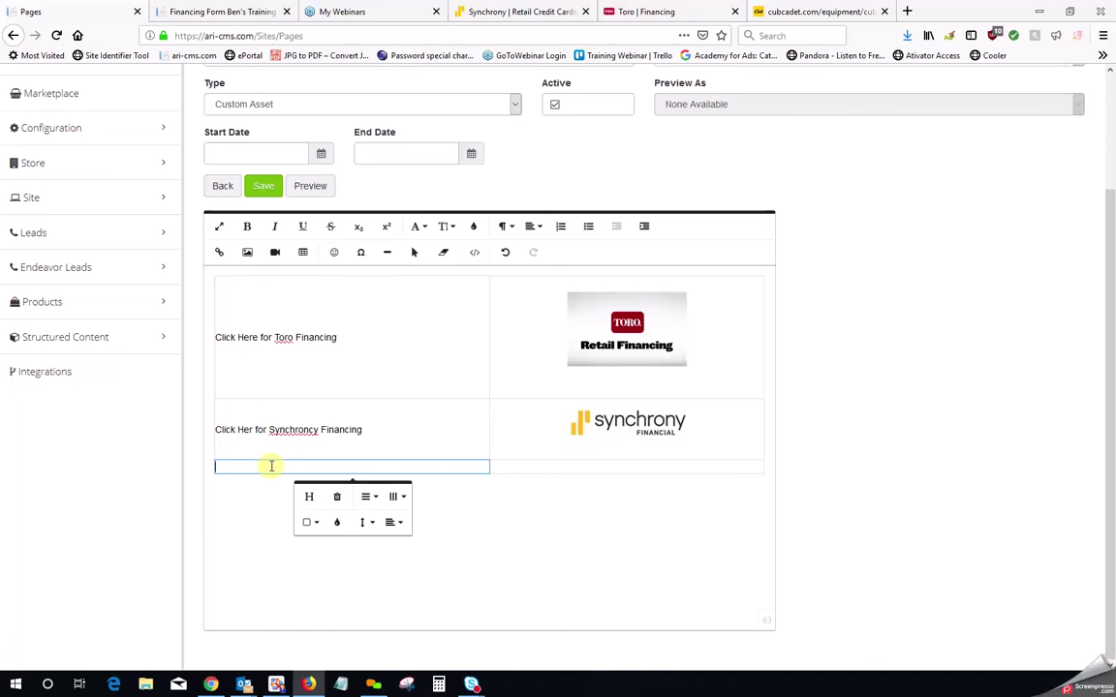
text(Click Here for C)
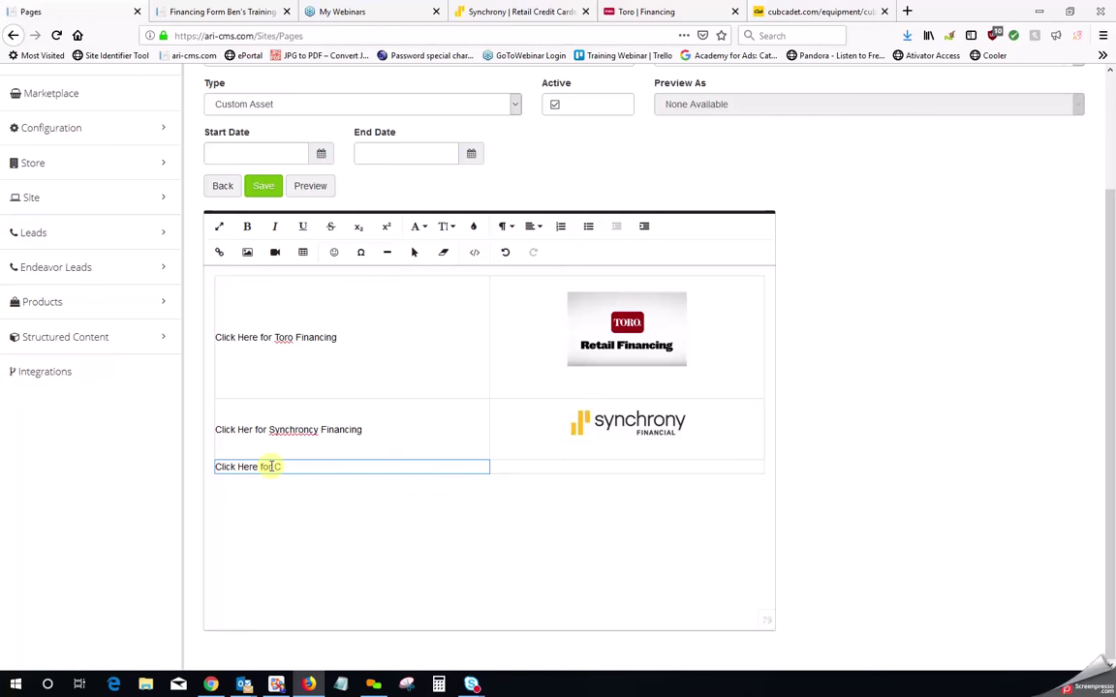
text(ub Cadet Financing)
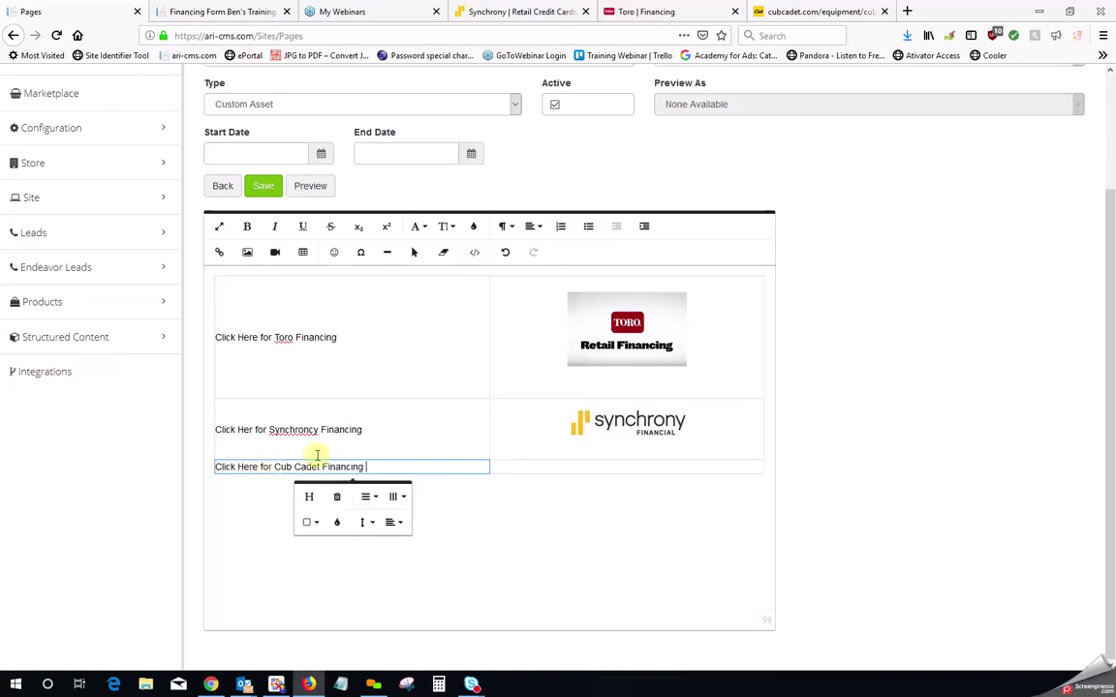
Step: For the second cell of the third row, upload Cub Cadet Financing Logo.jpg from Pictures and return to the site's file list
click(529, 467)
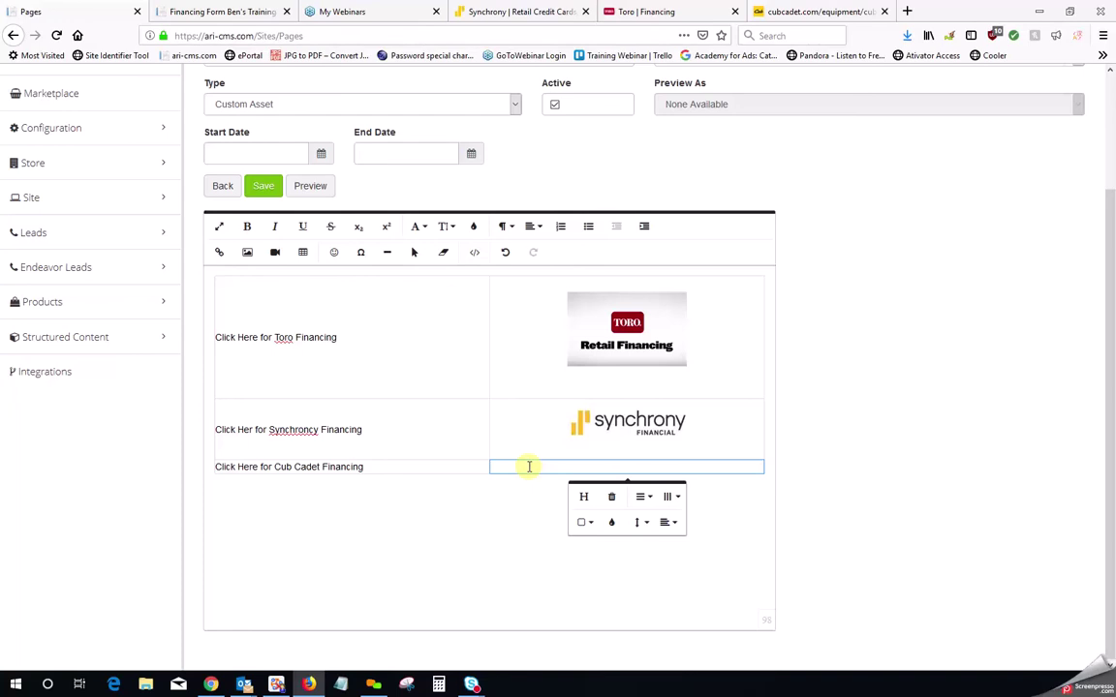
click(248, 253)
scroll(723, 224, up, 3)
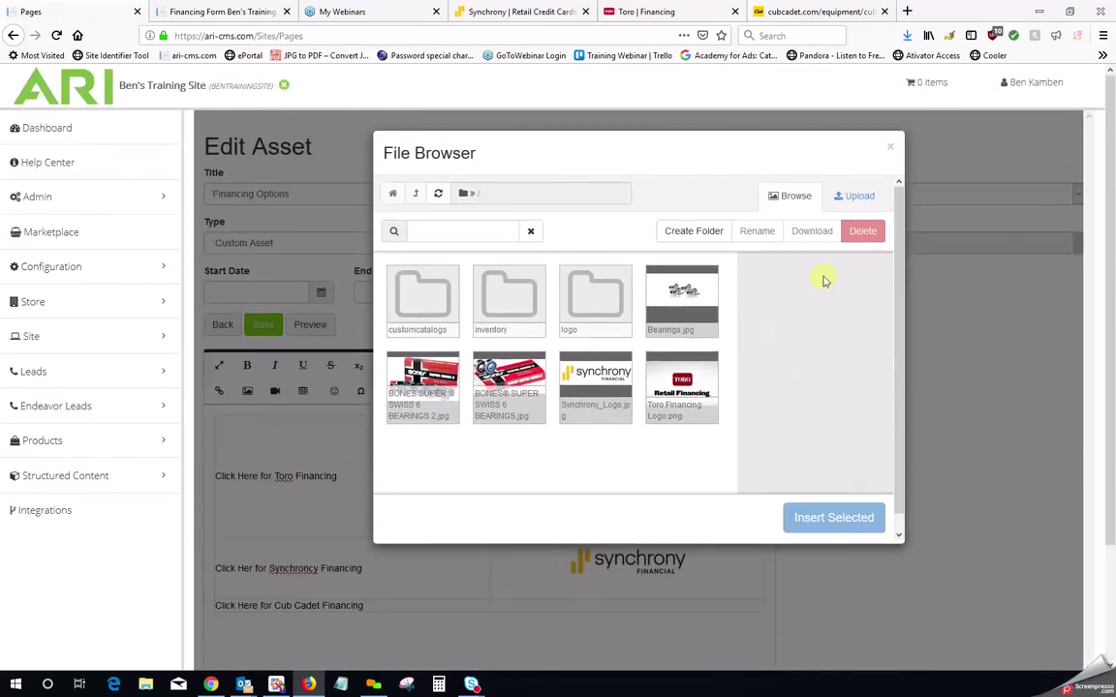
click(854, 197)
click(447, 239)
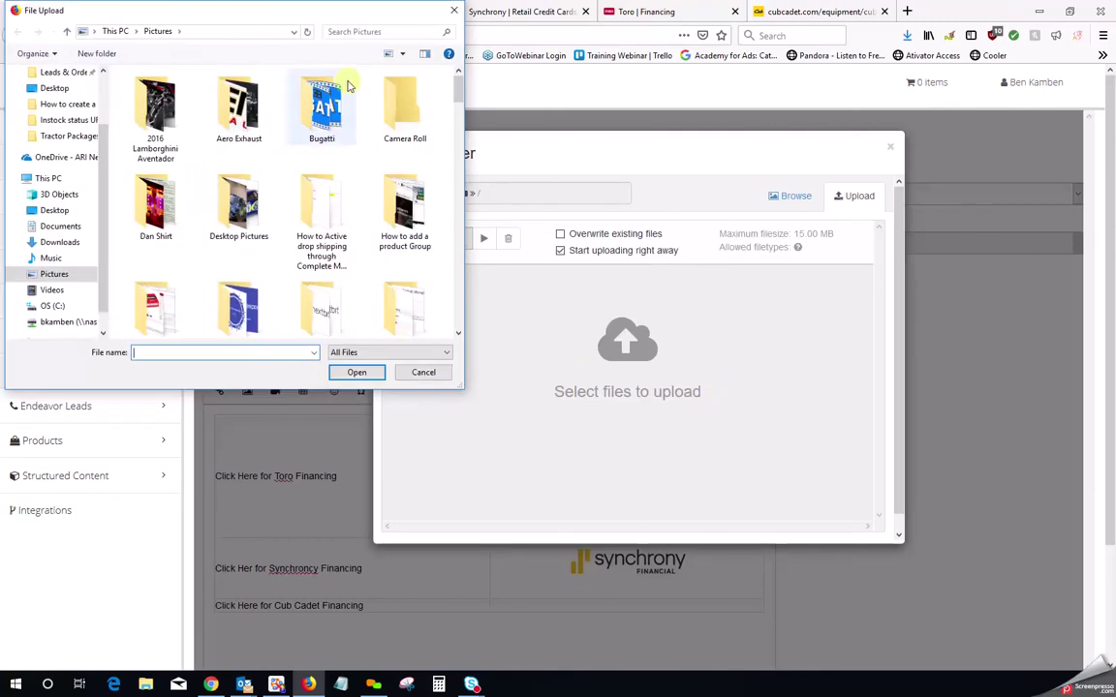
click(358, 31)
text(cub)
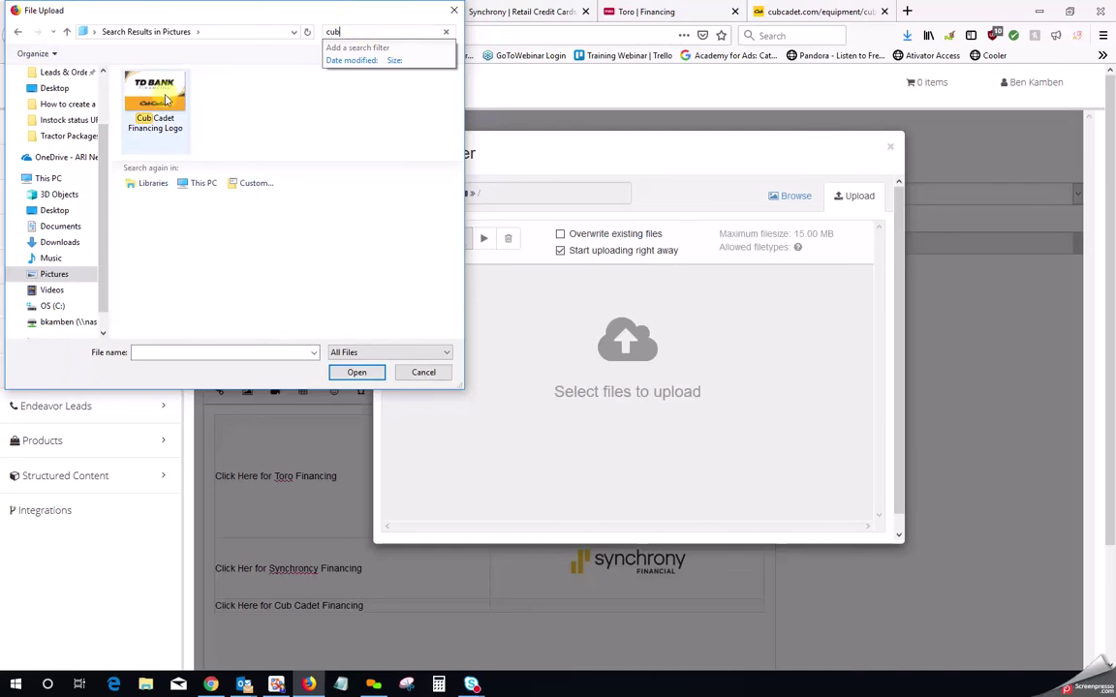
click(161, 94)
click(356, 372)
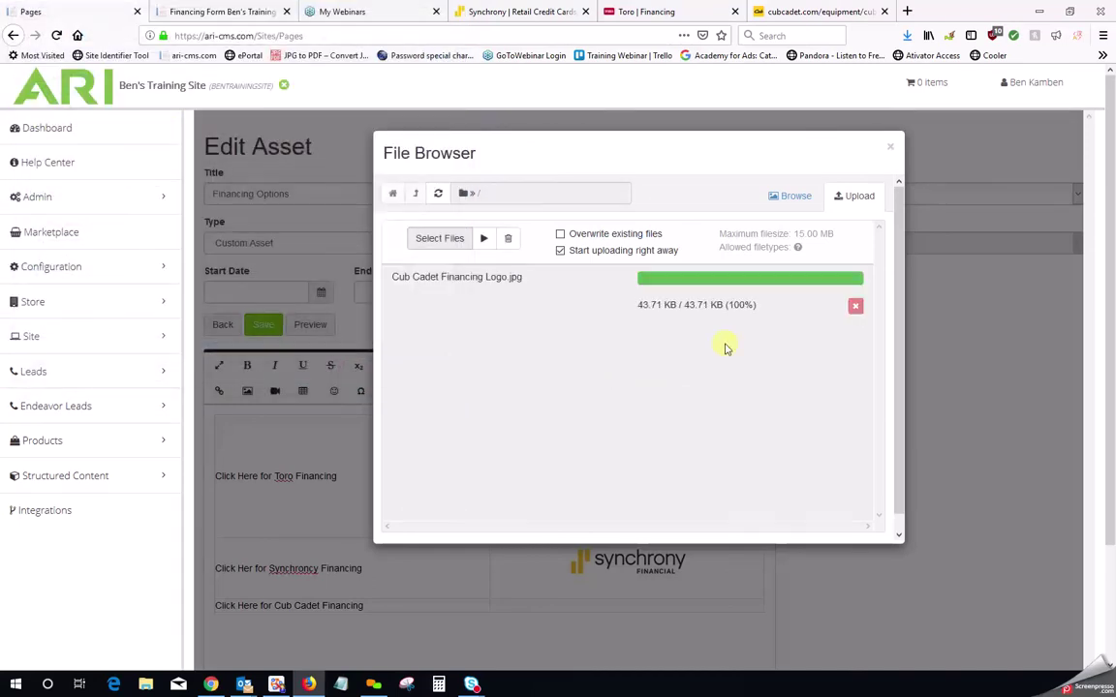
click(800, 208)
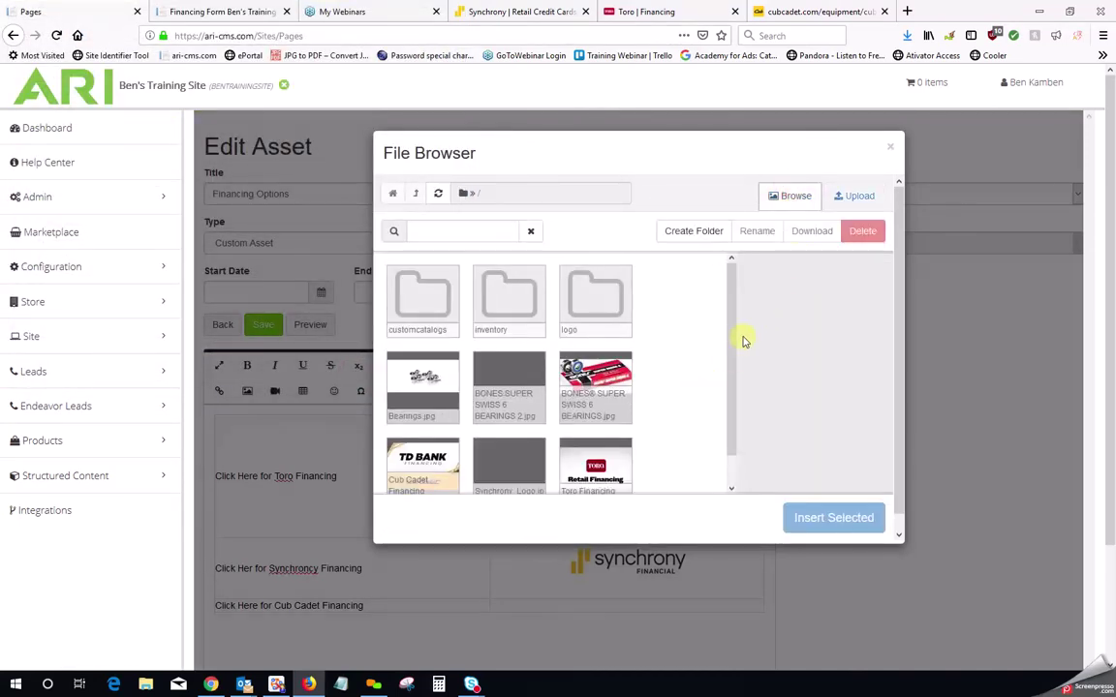
Step: Insert Cub Cadet Financing Logo.jpg into the third row's second cell at 180 × 119 px
drag(736, 334, 735, 362)
click(422, 432)
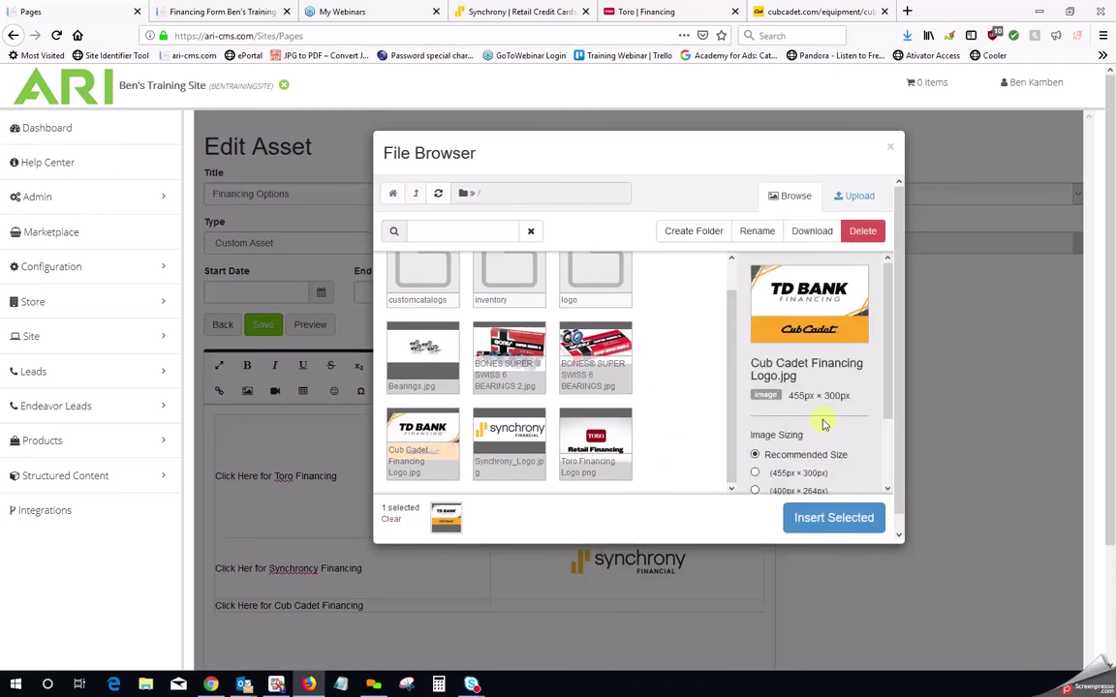
scroll(838, 417, down, 2)
click(755, 423)
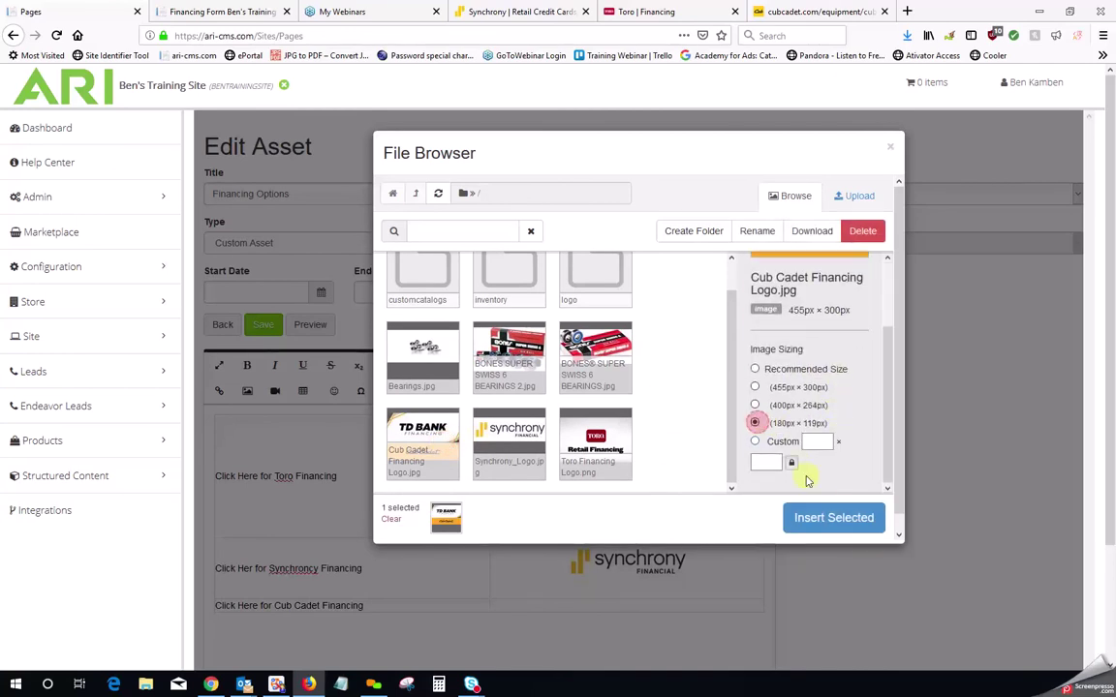
click(826, 516)
scroll(844, 379, down, 3)
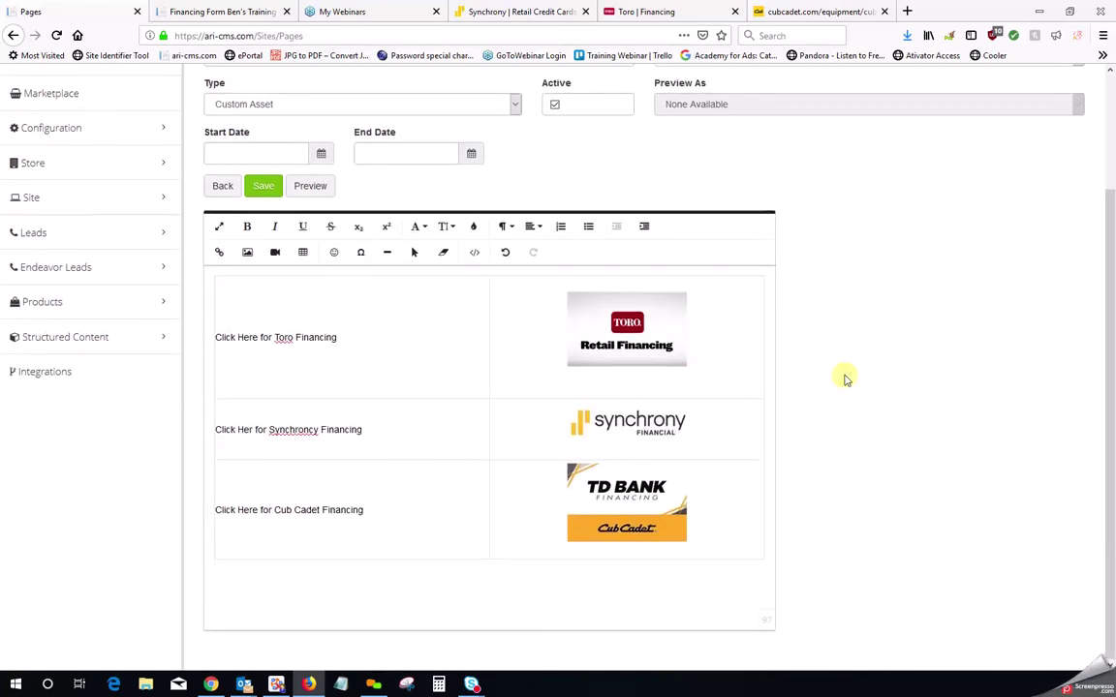
click(617, 503)
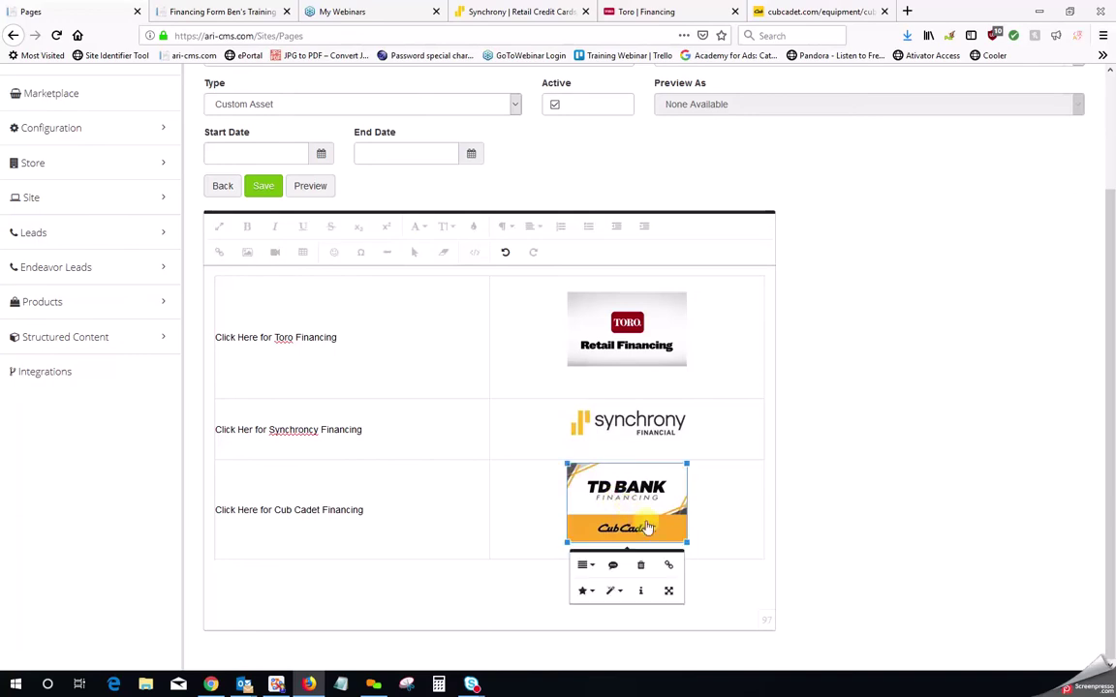
click(669, 569)
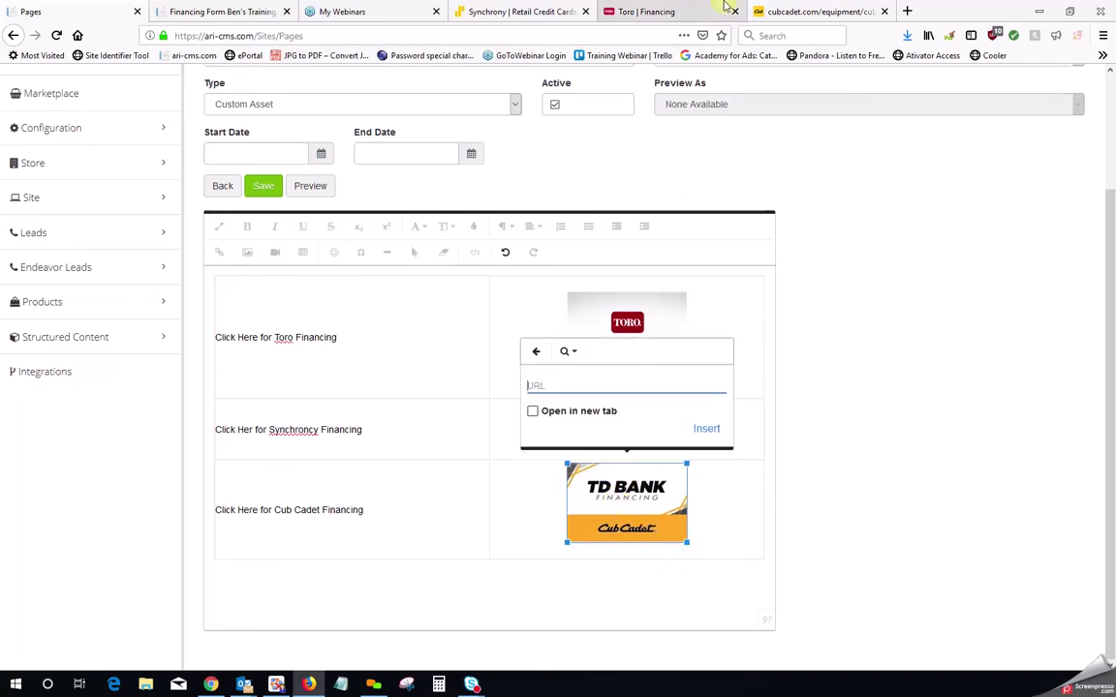
click(789, 10)
drag(435, 36, 174, 35)
right_click(174, 36)
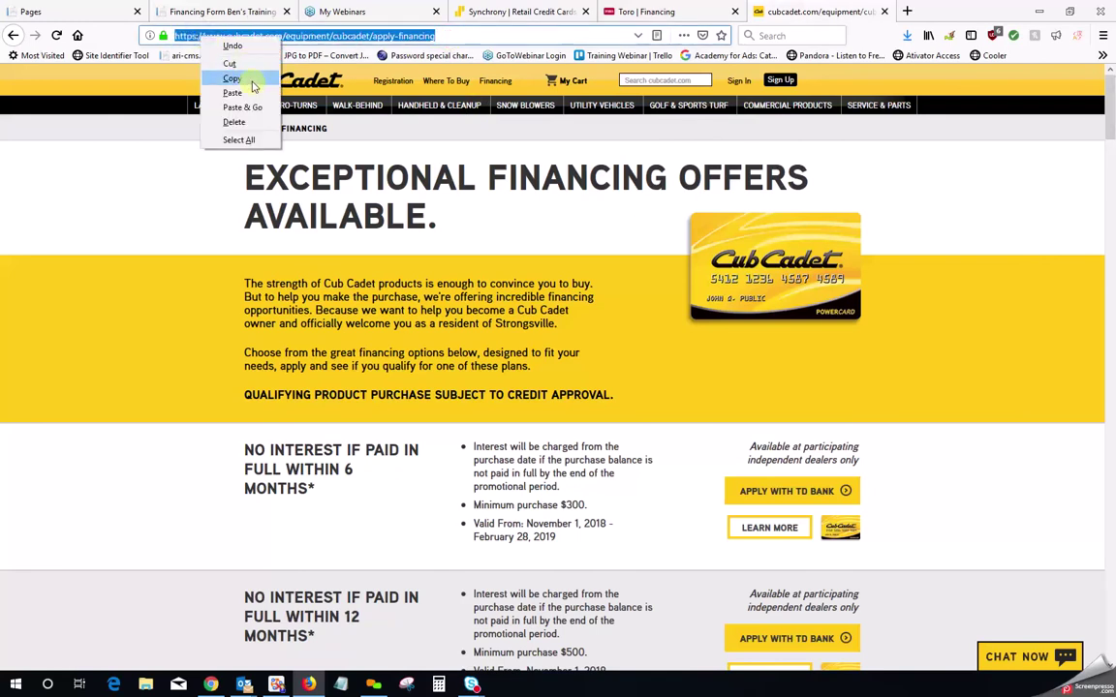
click(231, 79)
click(87, 12)
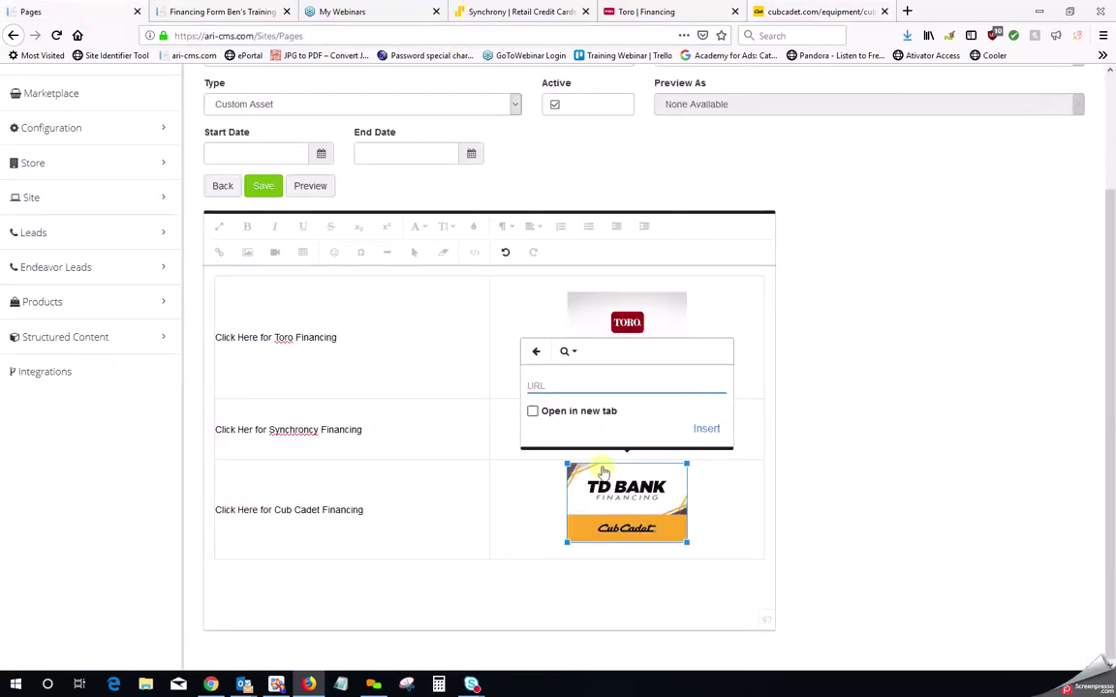
right_click(558, 385)
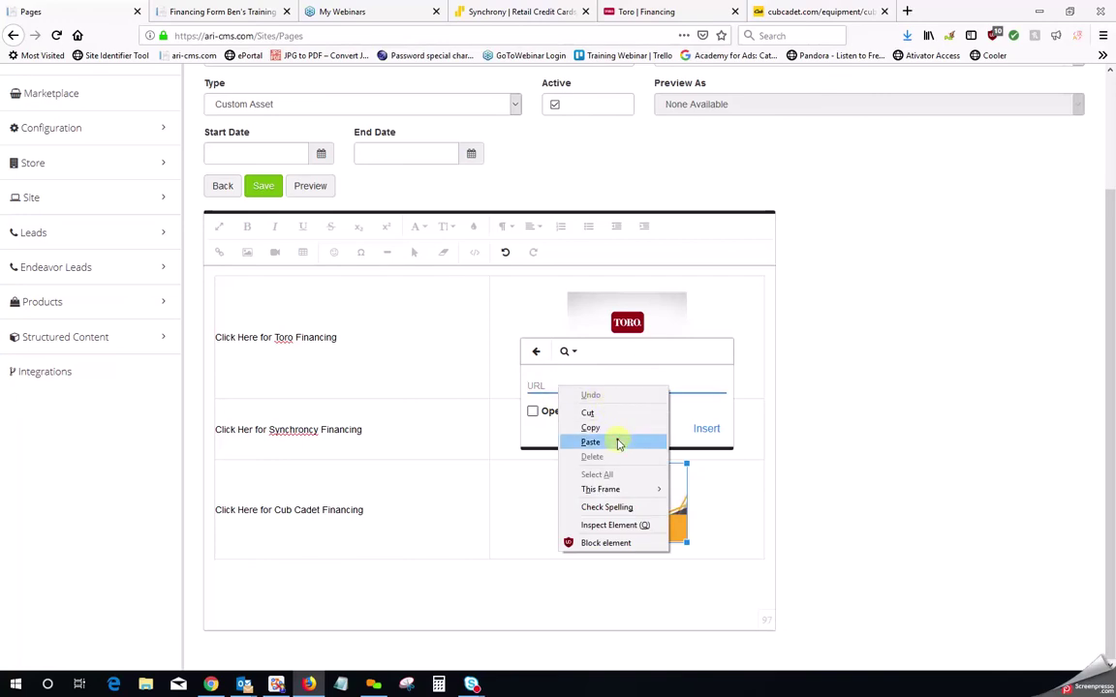
click(618, 440)
click(722, 510)
click(859, 466)
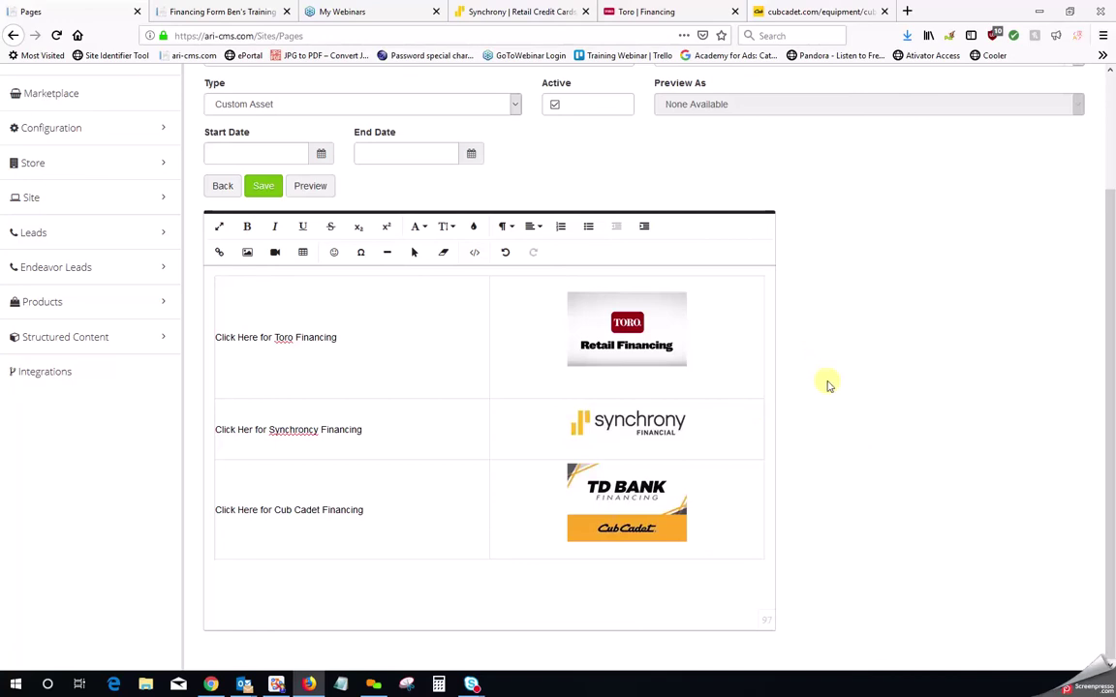
Step: Save the Financing Options asset and copy the page file name /financingoptions from its page details
click(261, 186)
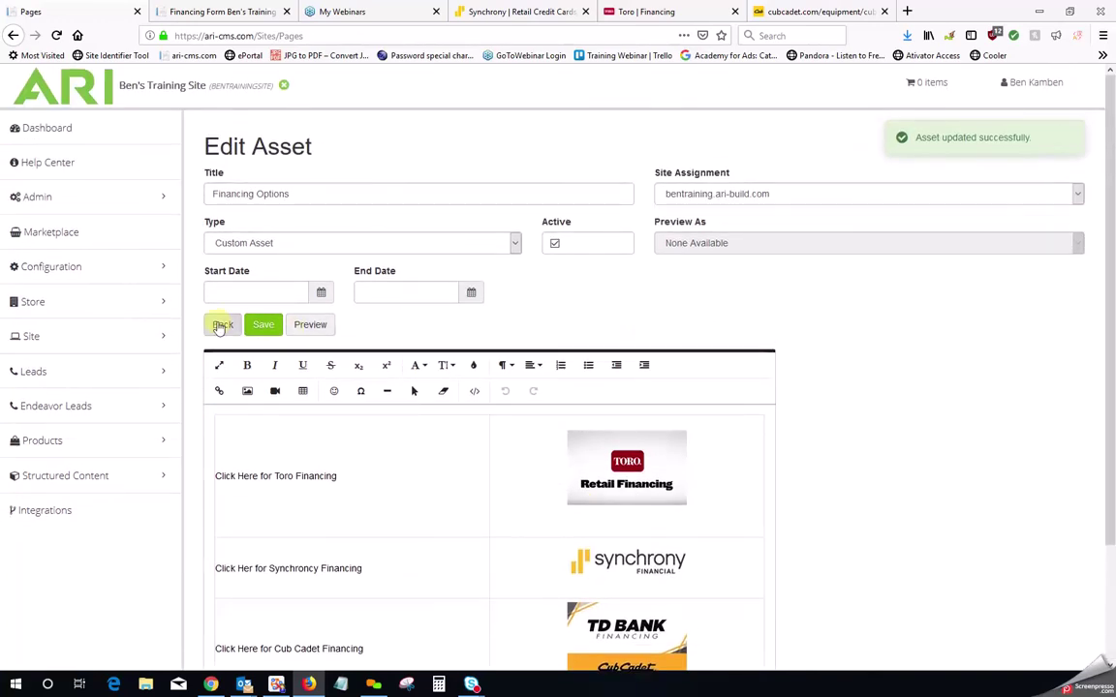
click(220, 325)
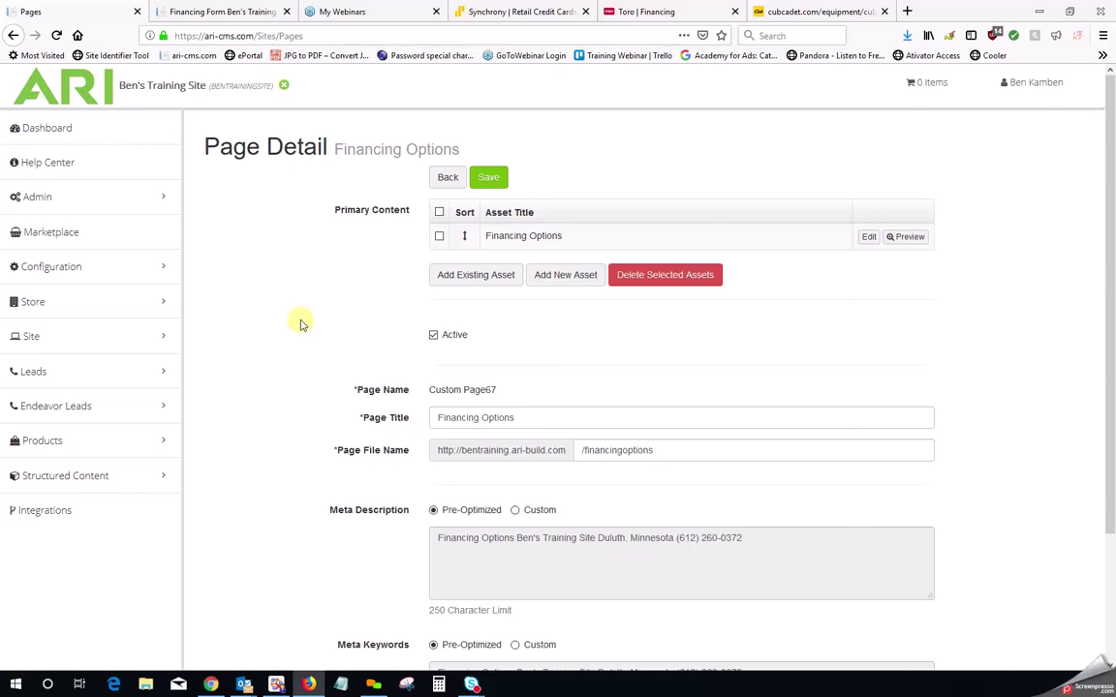
click(657, 451)
drag(625, 450, 585, 452)
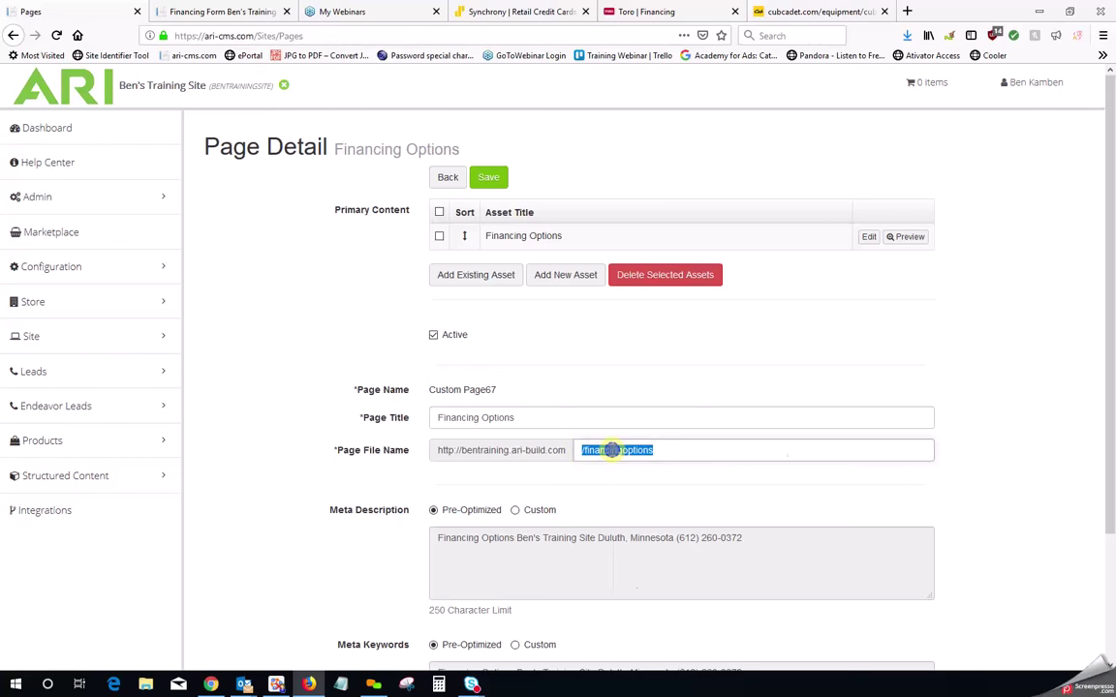
right_click(616, 453)
click(644, 494)
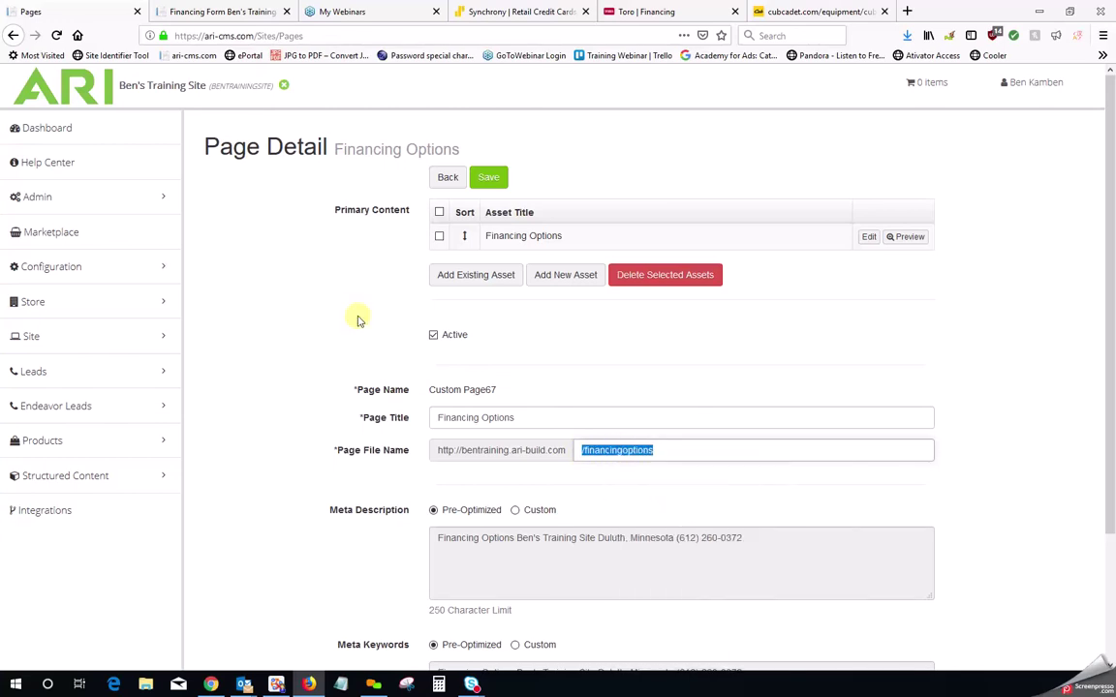
Step: Open the settings of the Showcase Home component from the site's component list
click(83, 132)
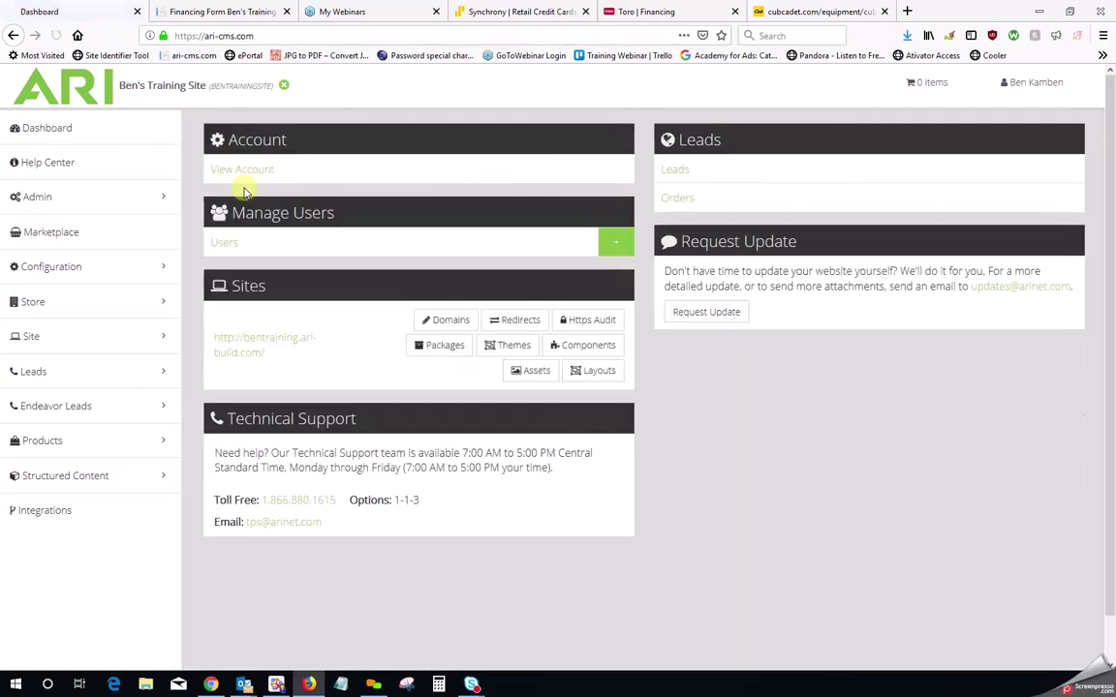
drag(262, 443, 221, 446)
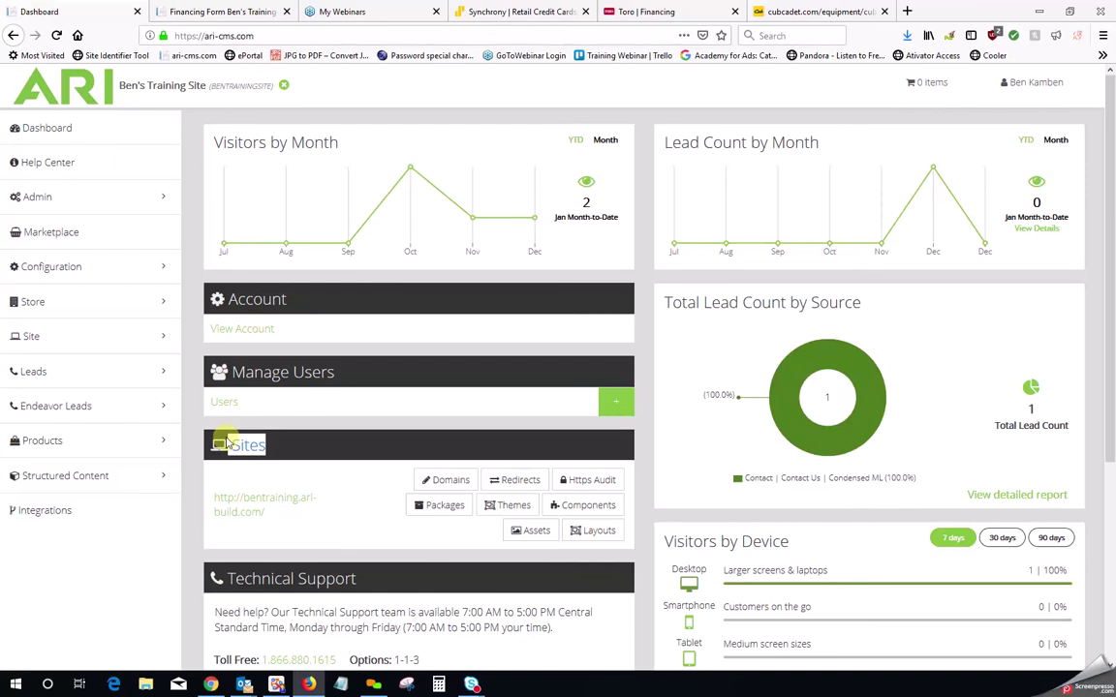
click(584, 507)
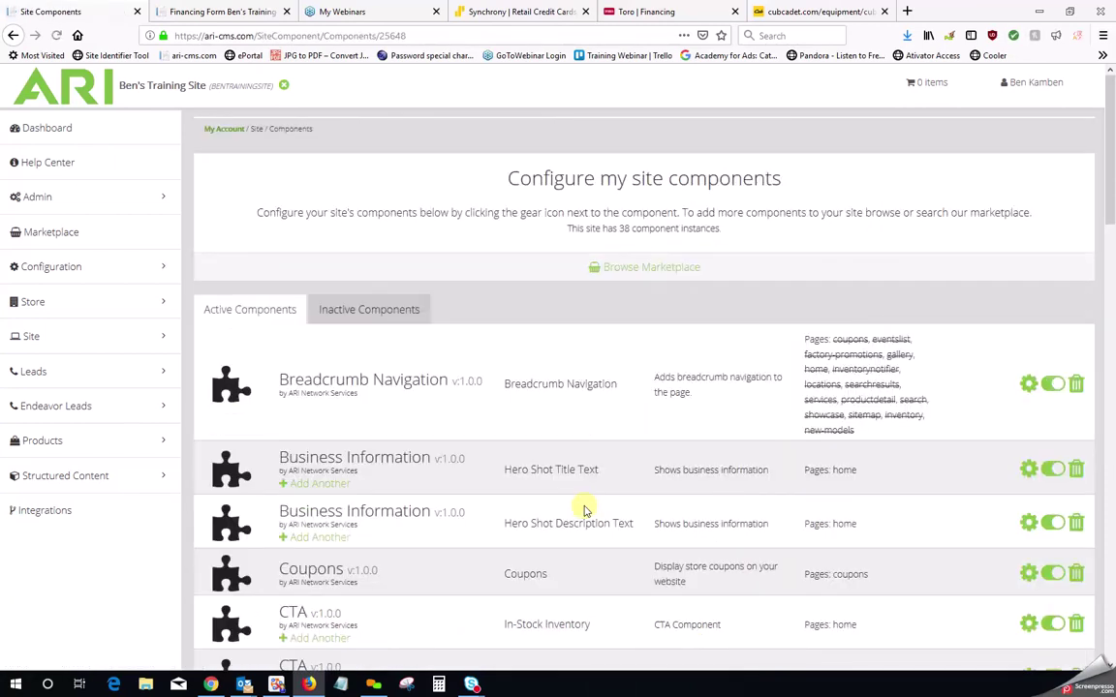
scroll(579, 497, down, 10)
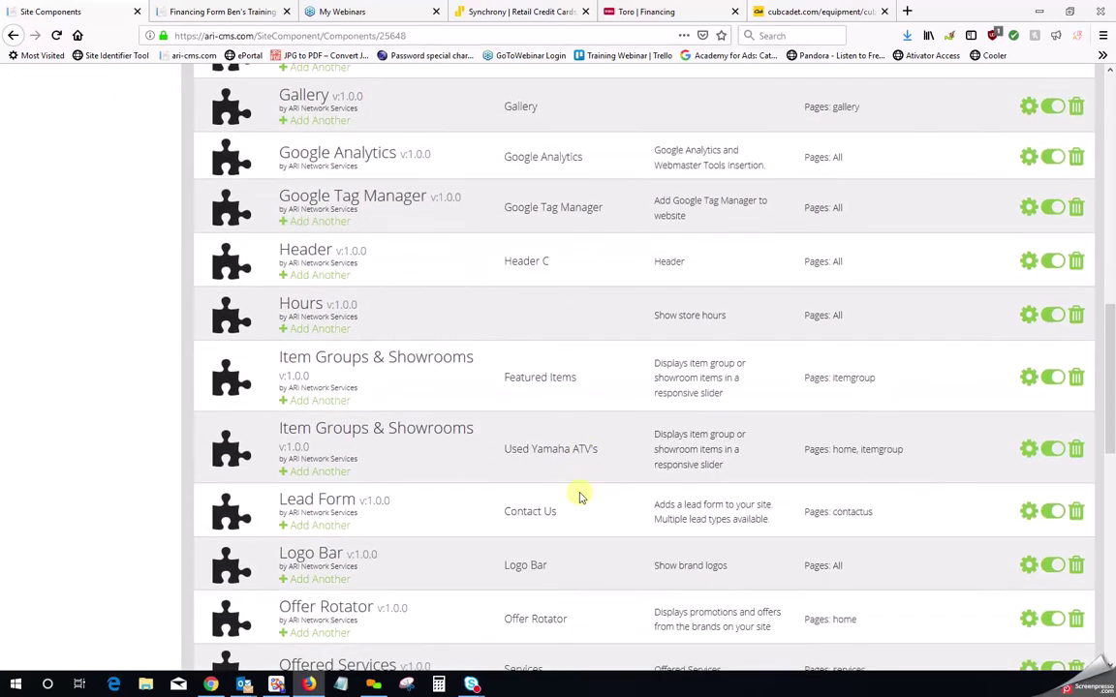
scroll(579, 497, down, 10)
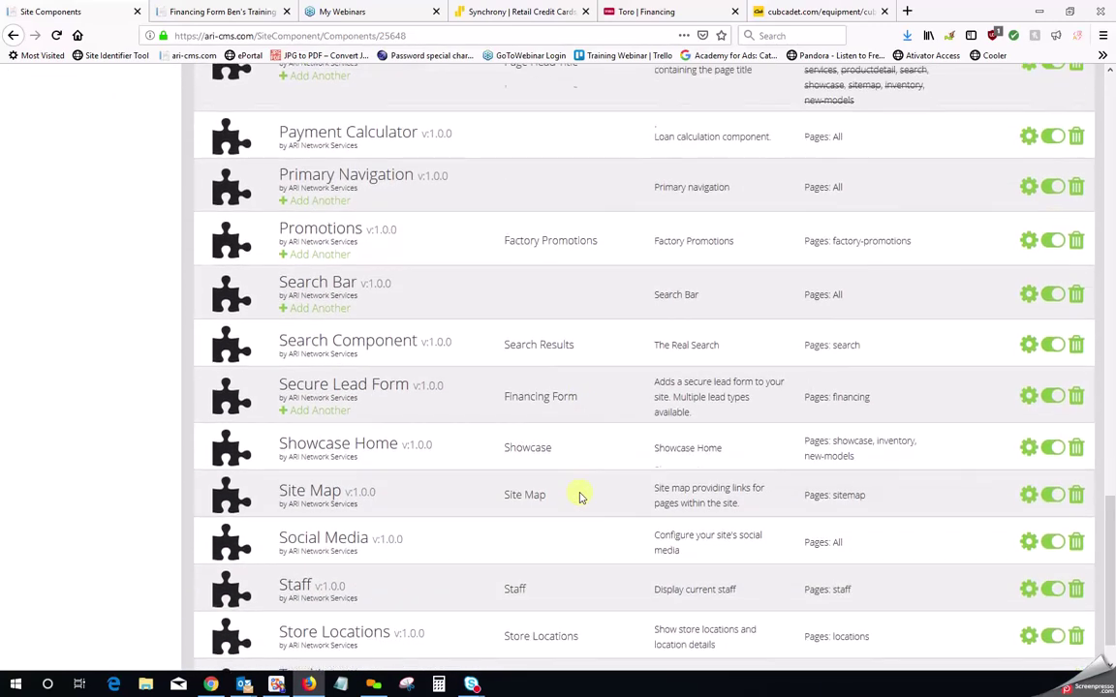
scroll(579, 497, down, 2)
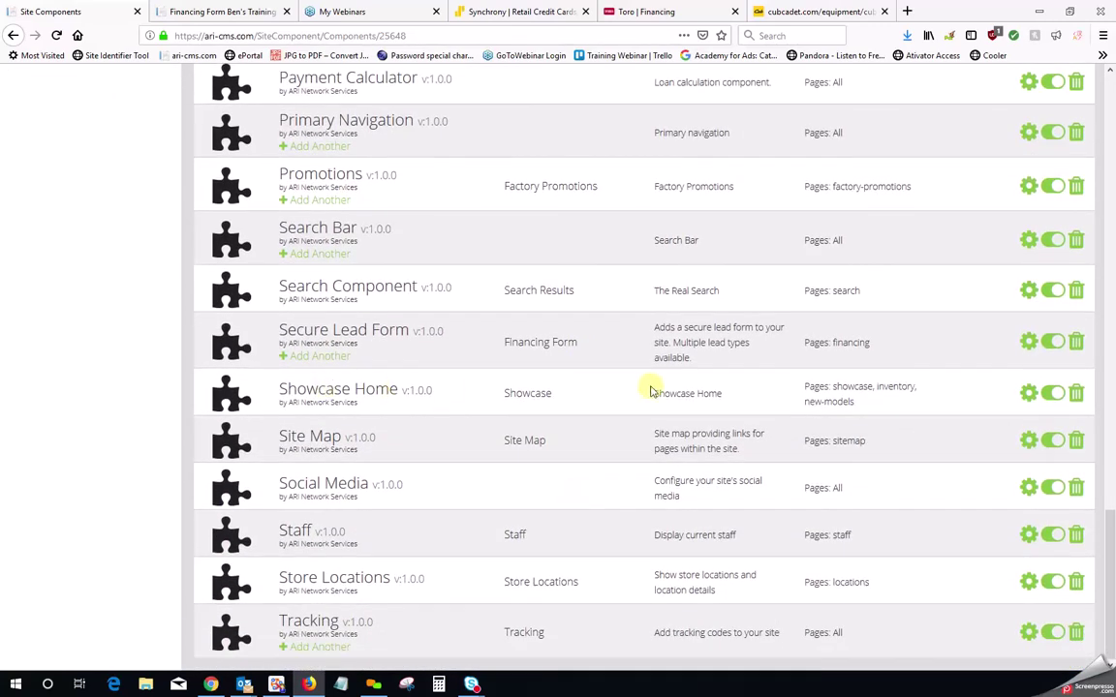
click(1029, 394)
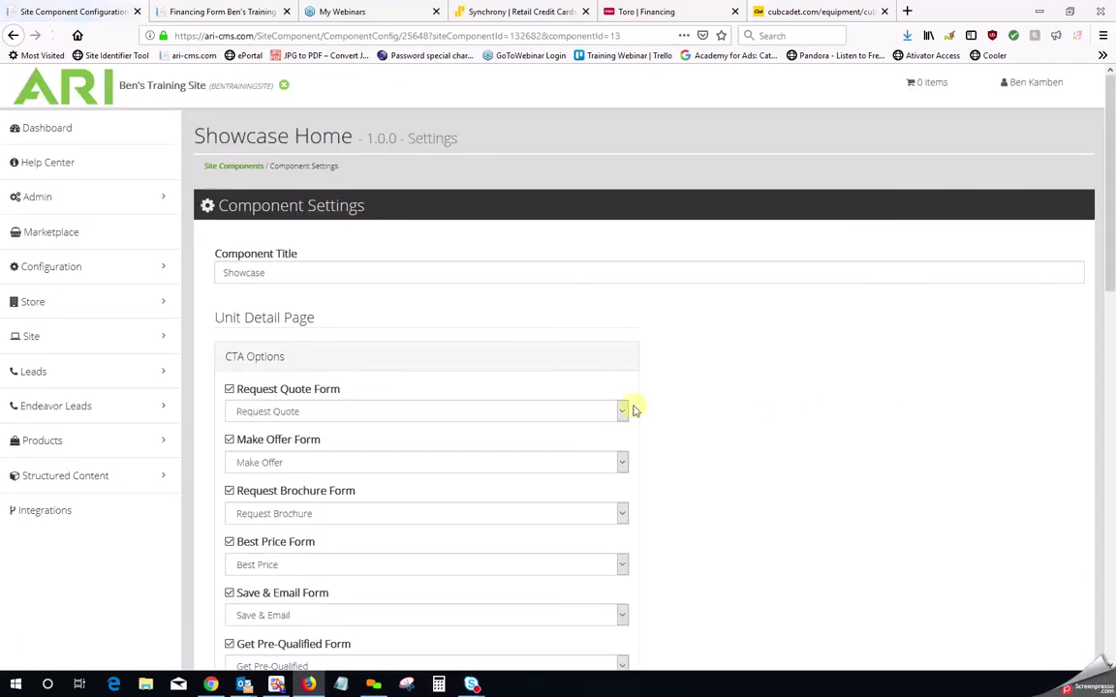
Step: Set the Financing Form External URL to the copied page file name /financingoptions and save the component settings
scroll(710, 436, down, 6)
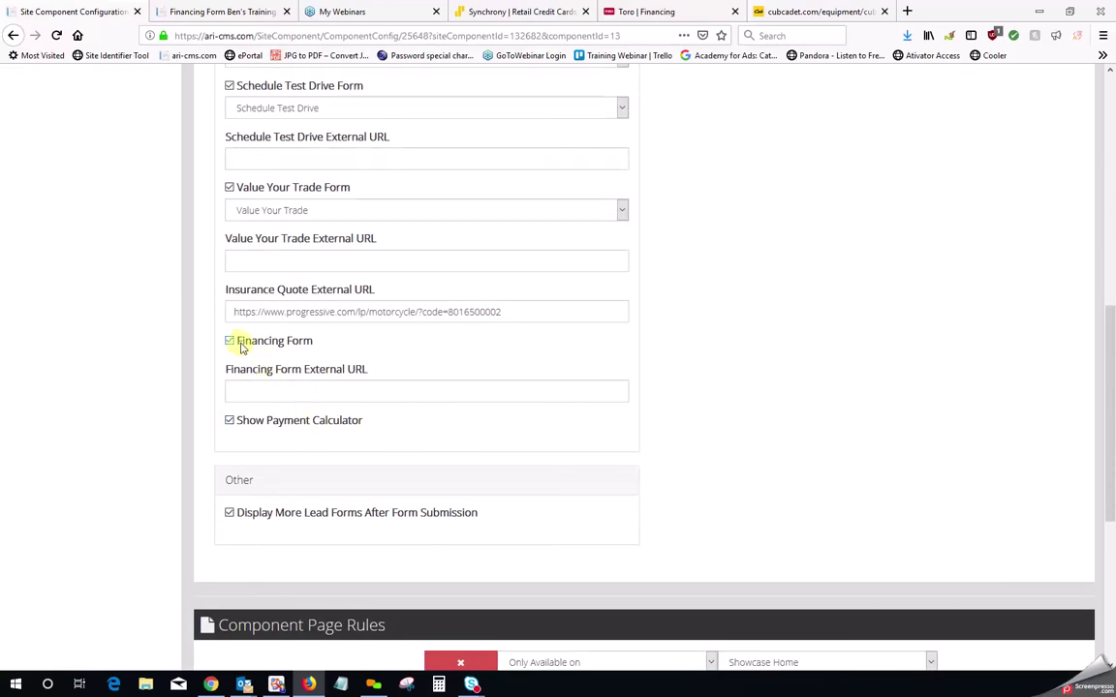
right_click(251, 389)
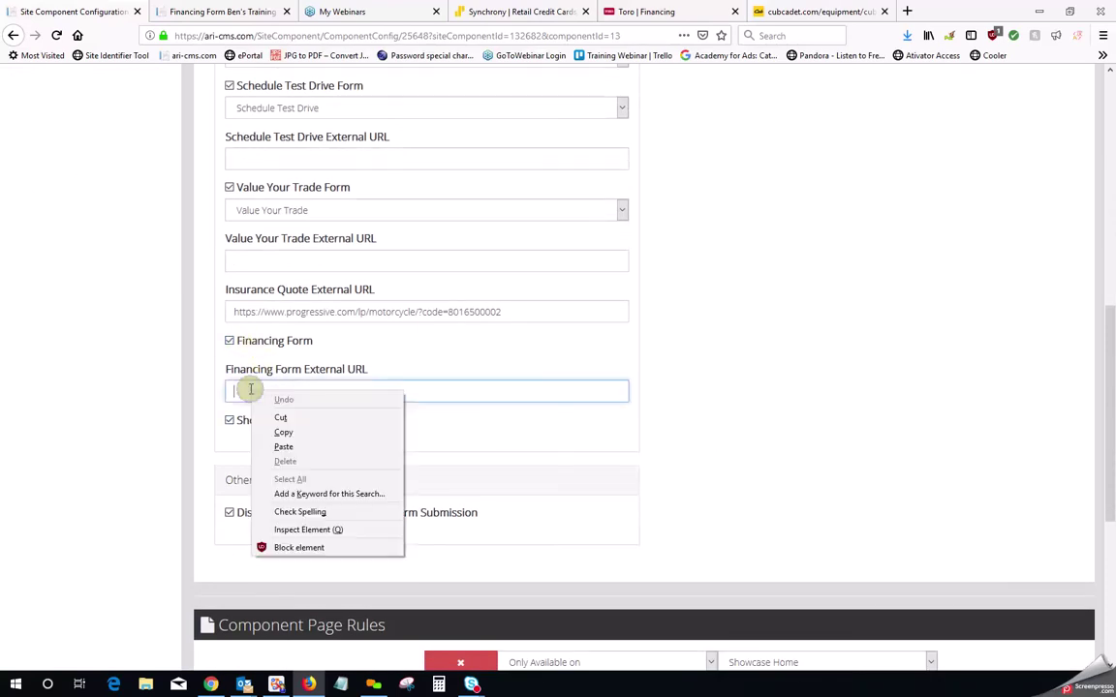
click(301, 446)
scroll(717, 445, down, 4)
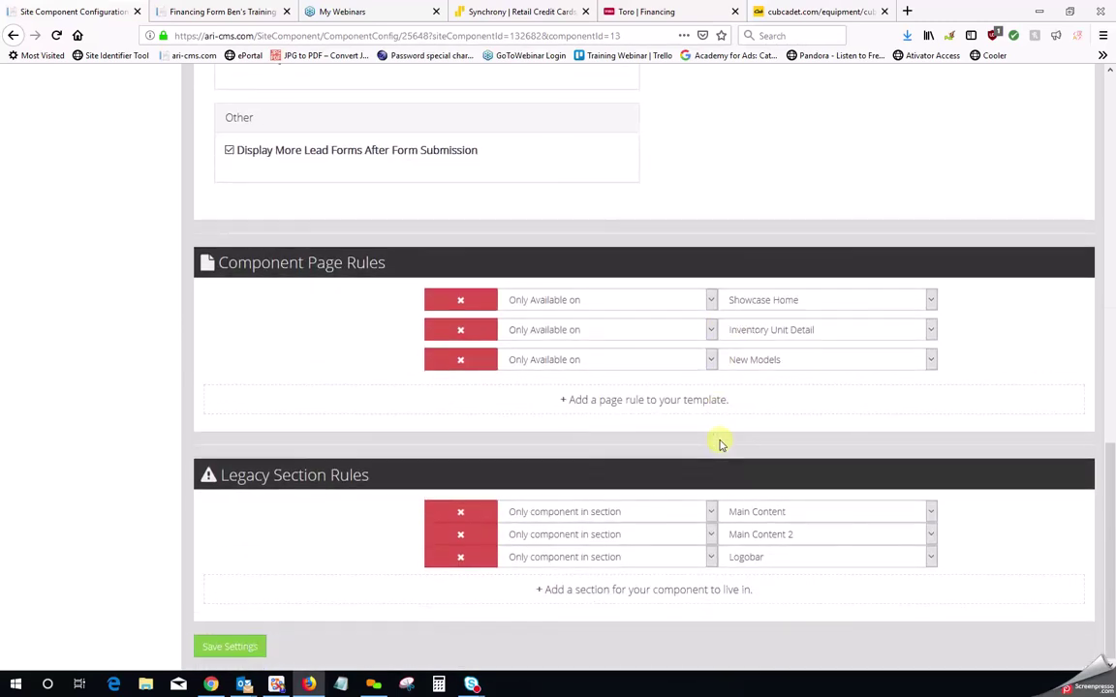
click(220, 649)
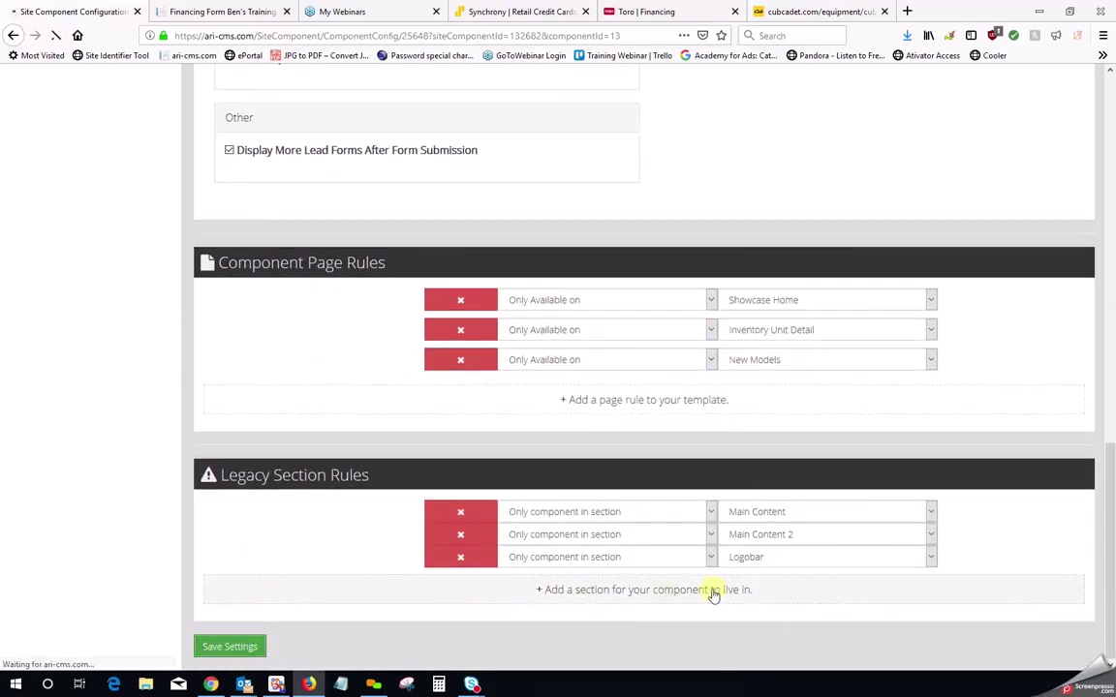
Step: Publish the site changes
scroll(717, 593, up, 10)
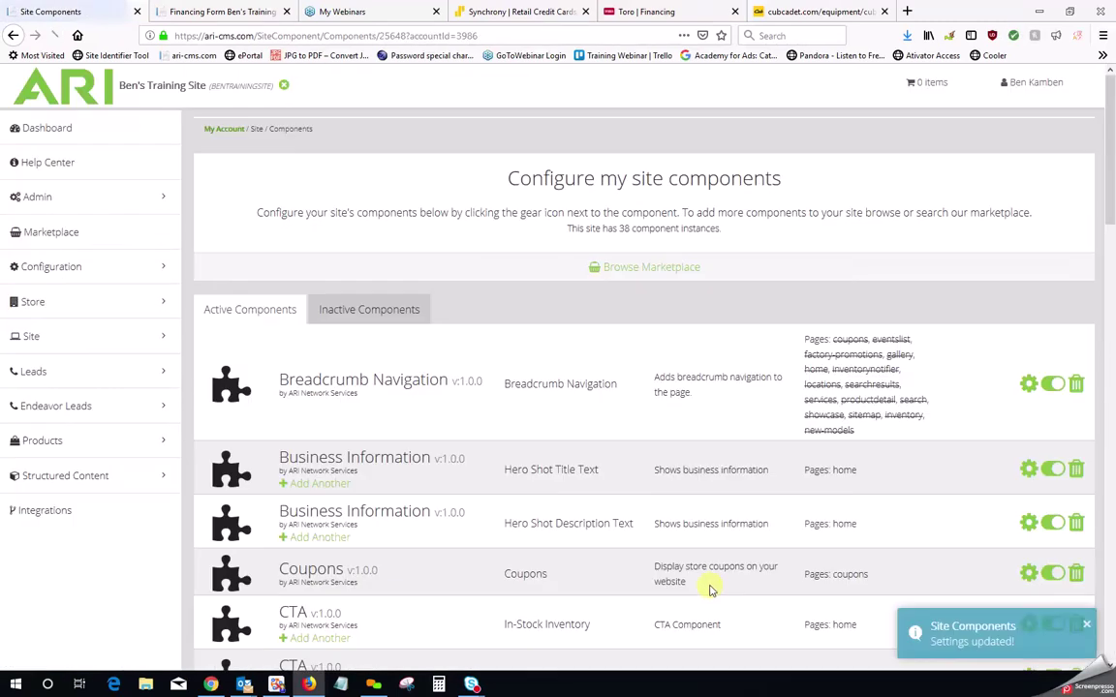
scroll(871, 635, down, 1)
scroll(996, 568, up, 1)
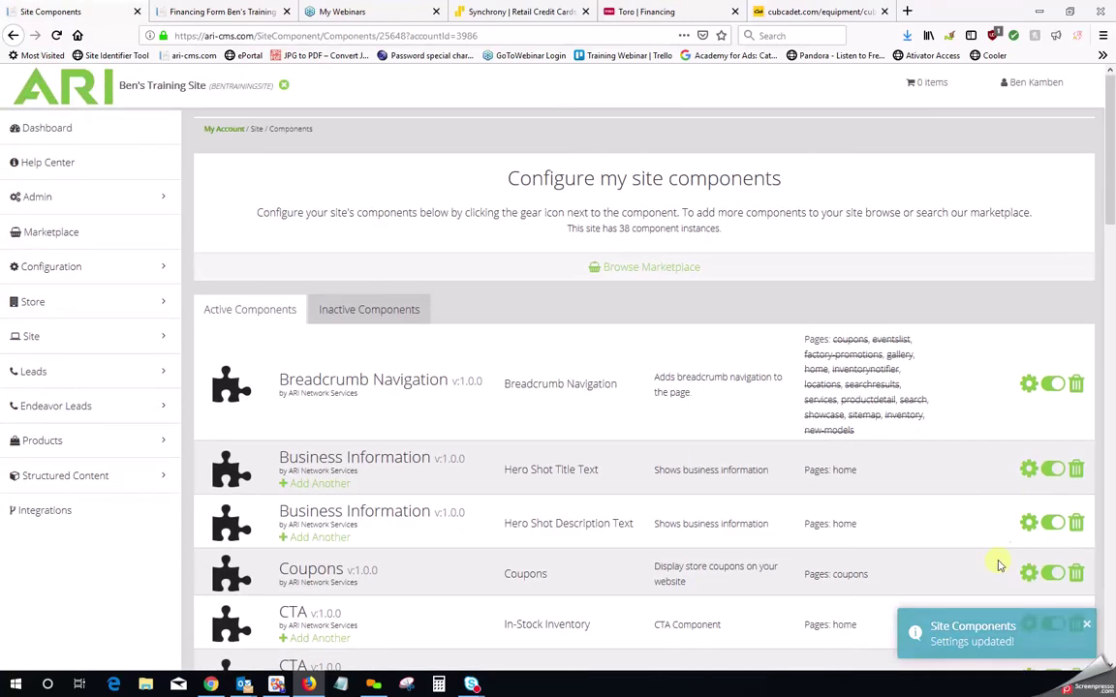
click(1036, 86)
click(1019, 116)
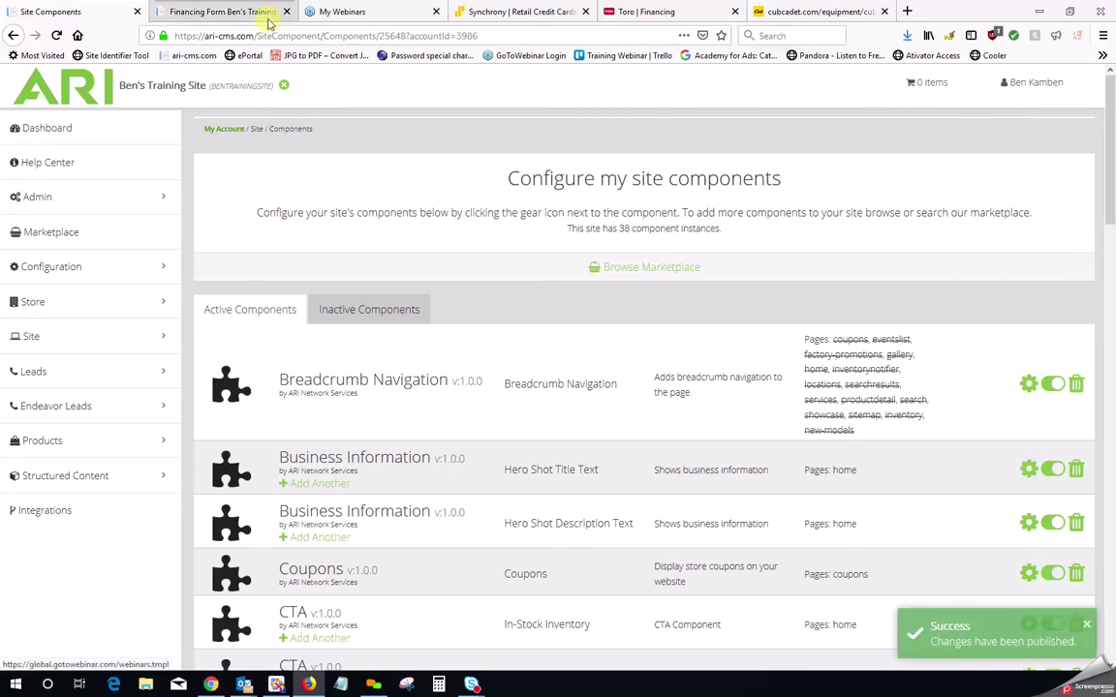
Step: Go from the live site's Financing Form page to its home page and reload it
click(210, 13)
scroll(368, 126, up, 3)
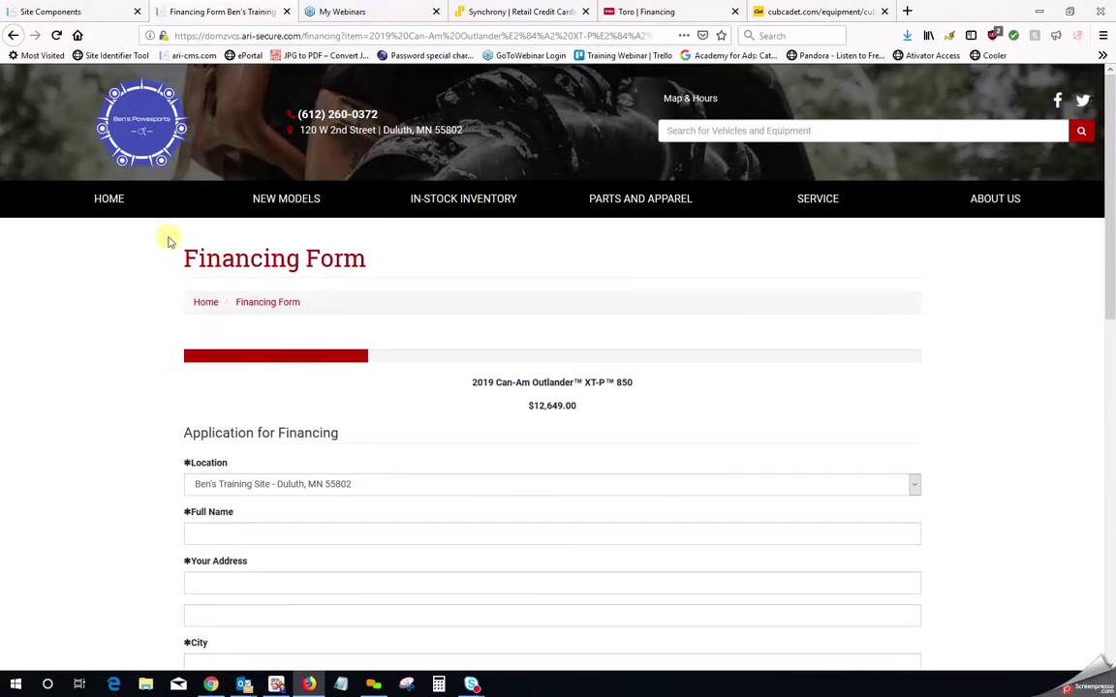
click(110, 198)
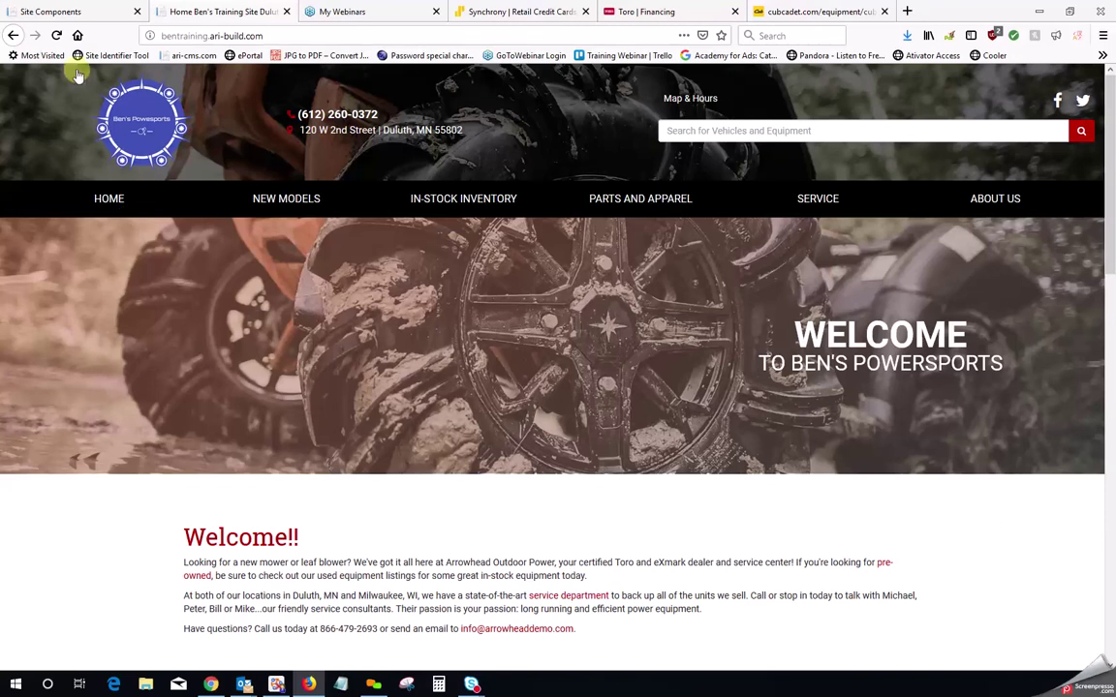
click(57, 35)
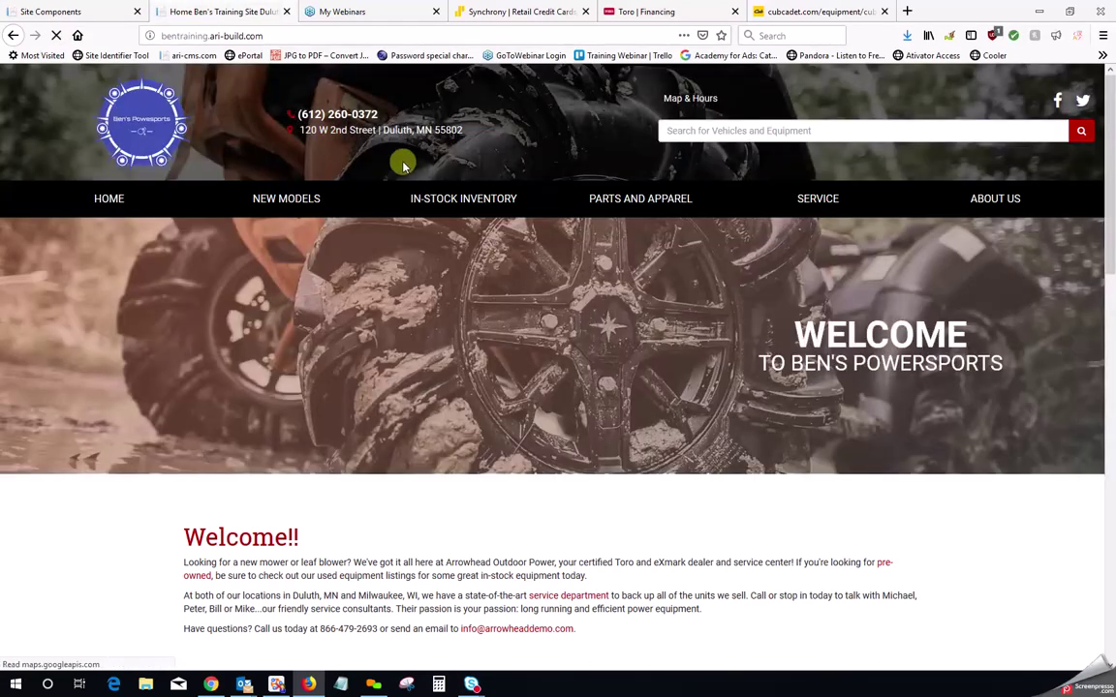
Step: Test Apply for Financing on the in-stock 2019 Can-Am Outlander XT-P 850, and return to the Site Components page
mouse_move(464, 201)
click(440, 226)
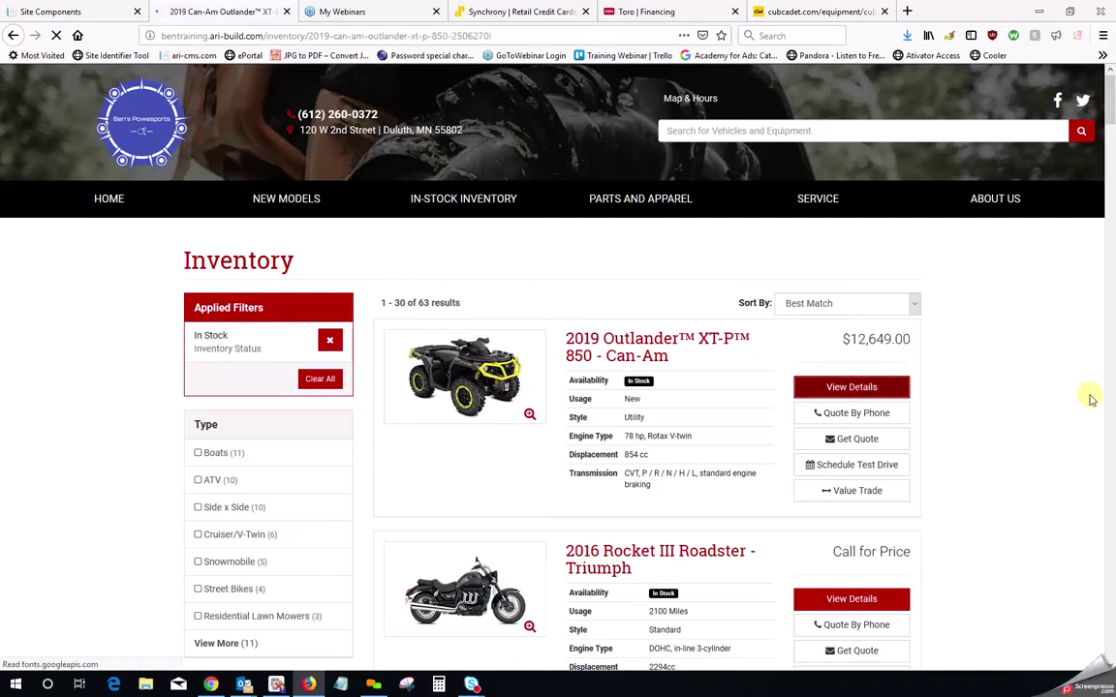
scroll(961, 365, down, 1)
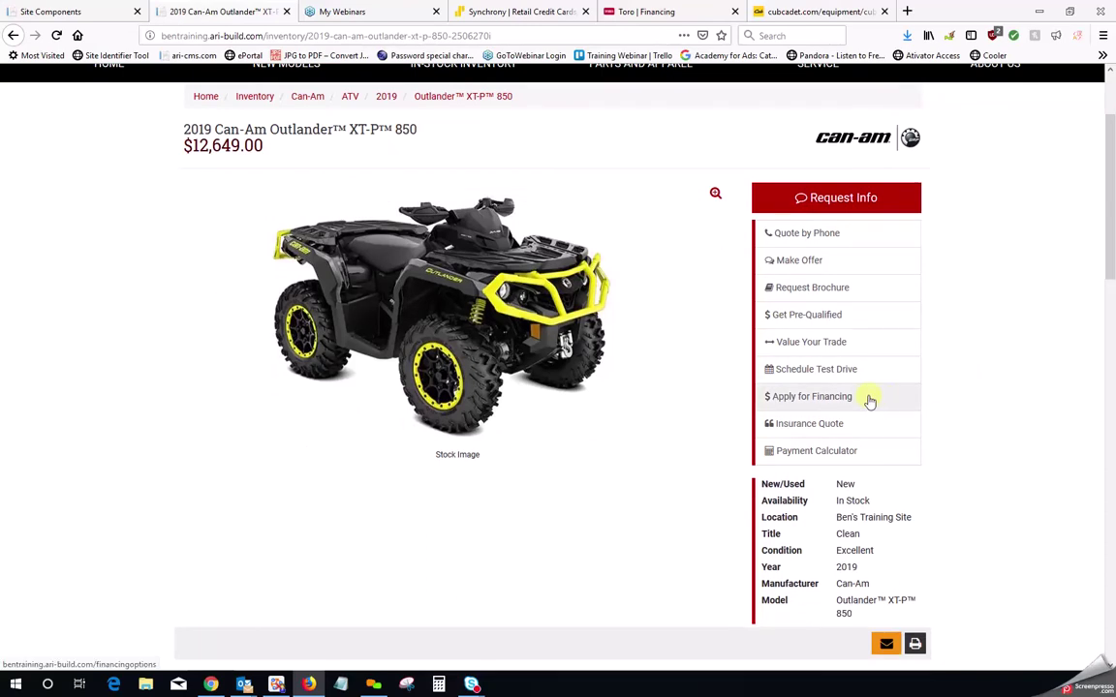
click(830, 400)
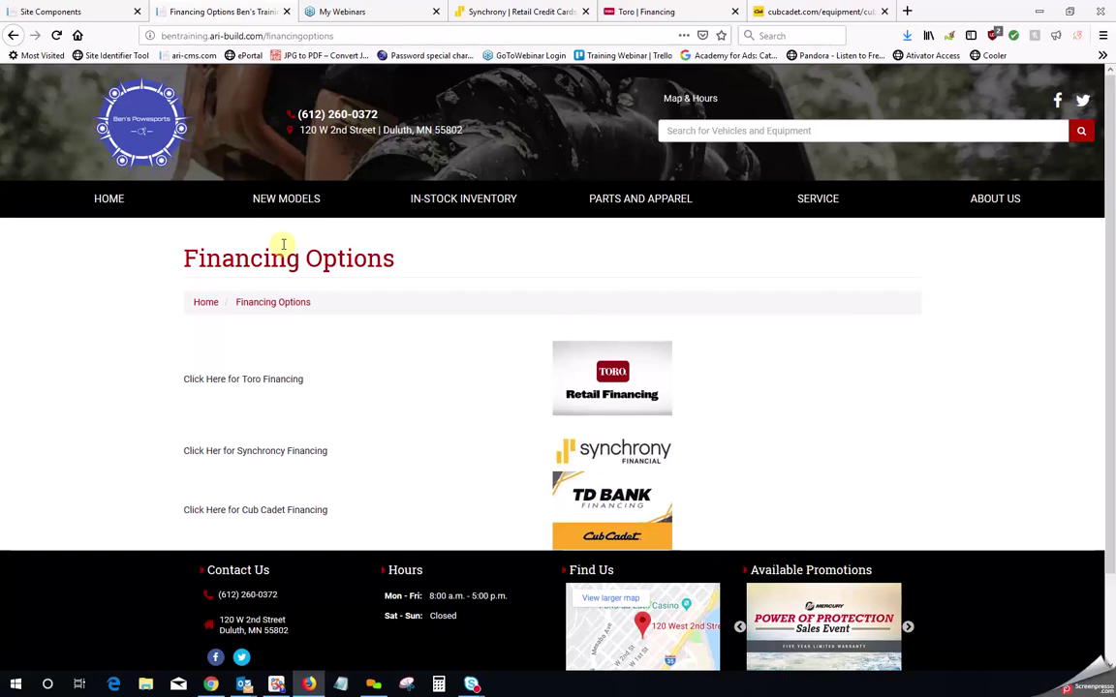
click(68, 12)
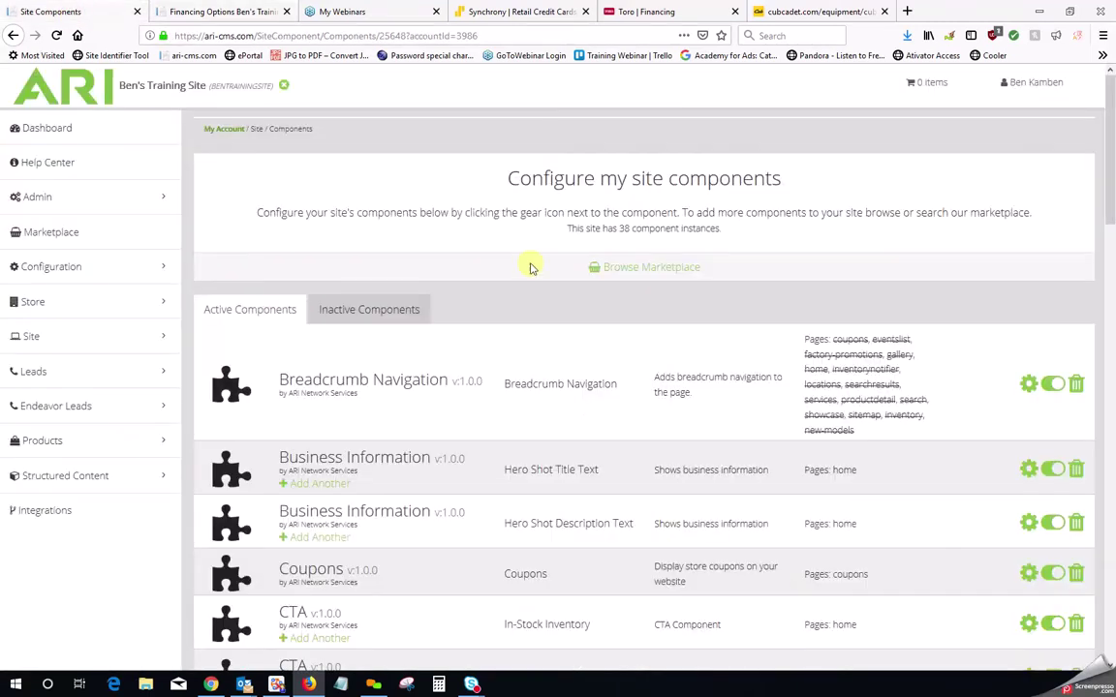